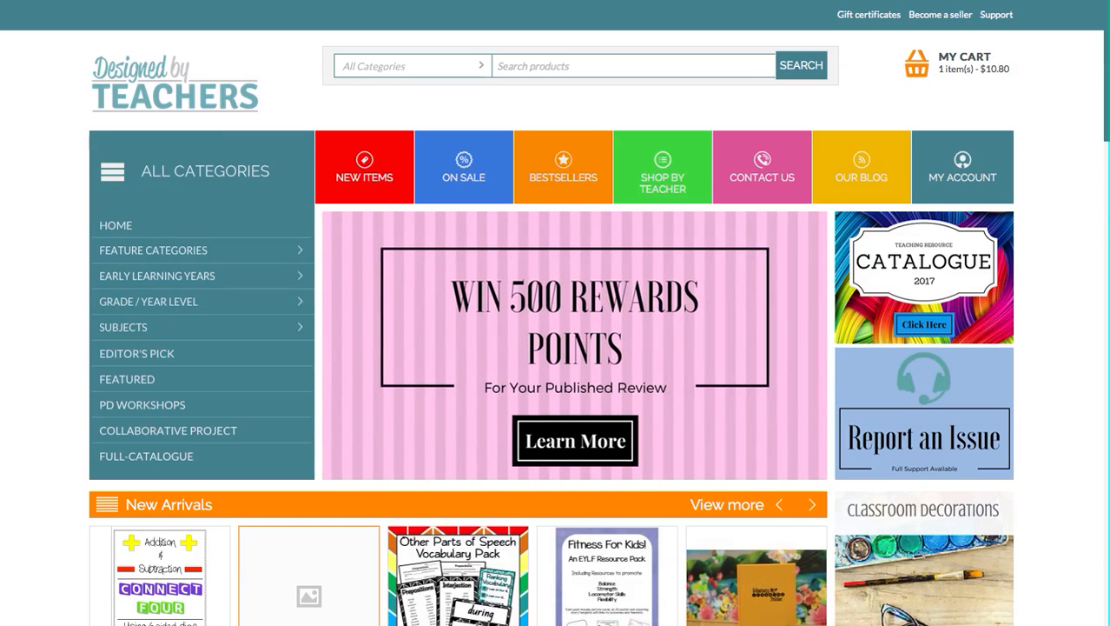
Show the My Account options on the storefront and switch to the vendor panel dashboard
left_click(963, 167)
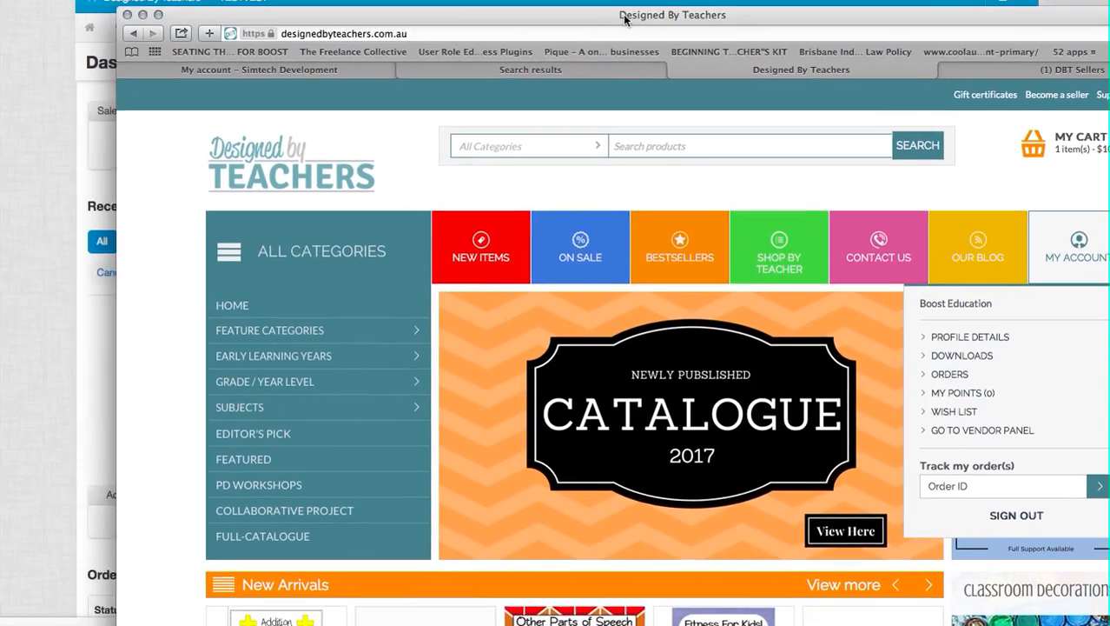
double_click(624, 19)
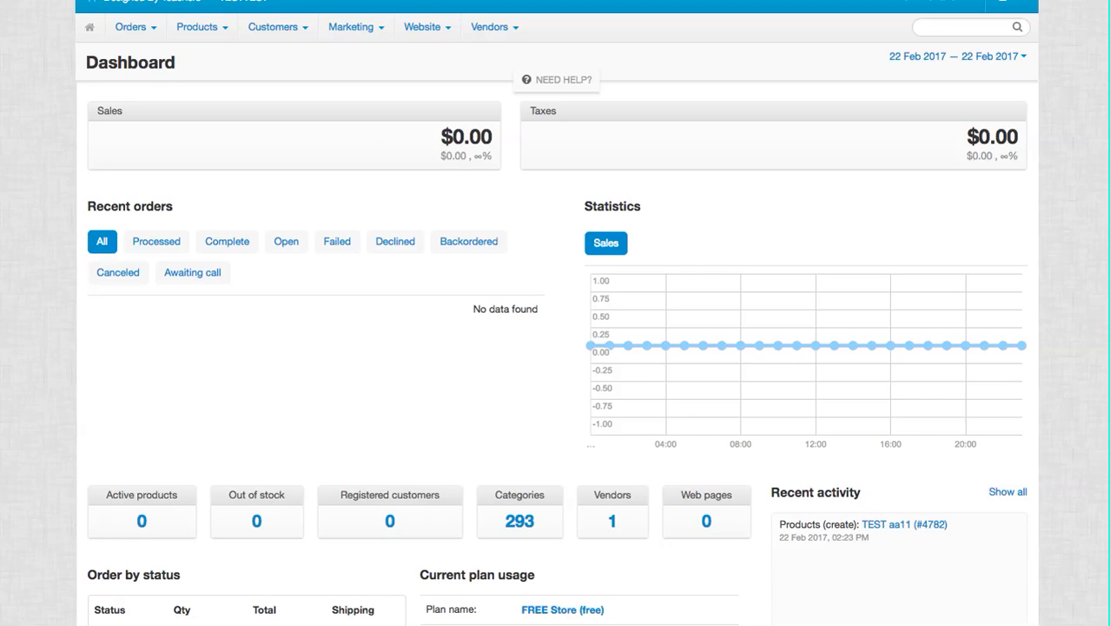
left_click_drag(556, 0, 557, 16)
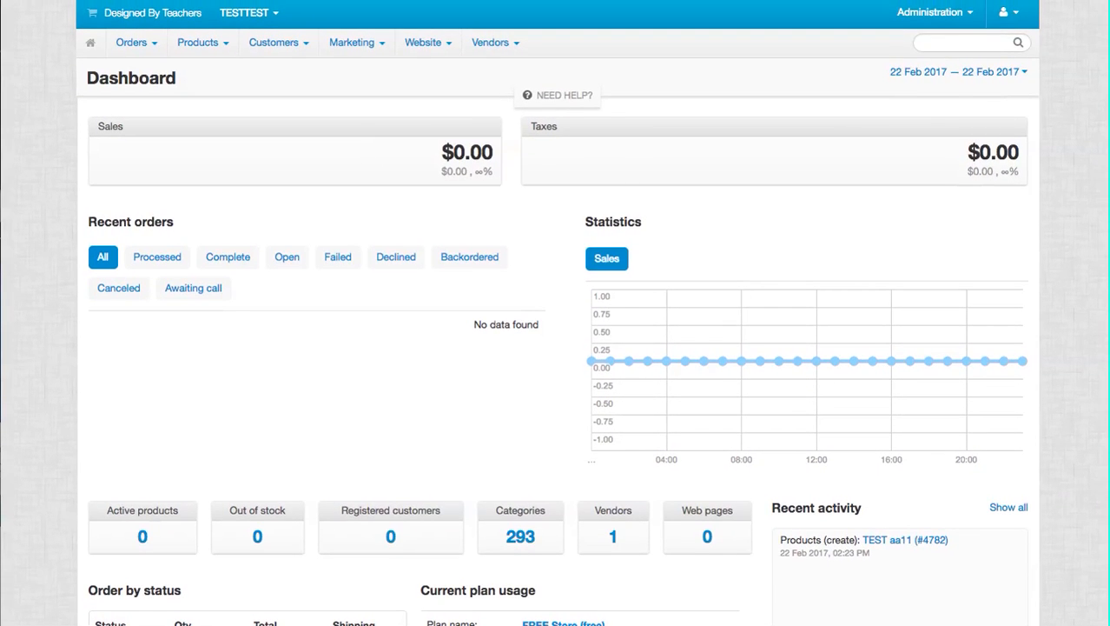
mouse_move(266, 54)
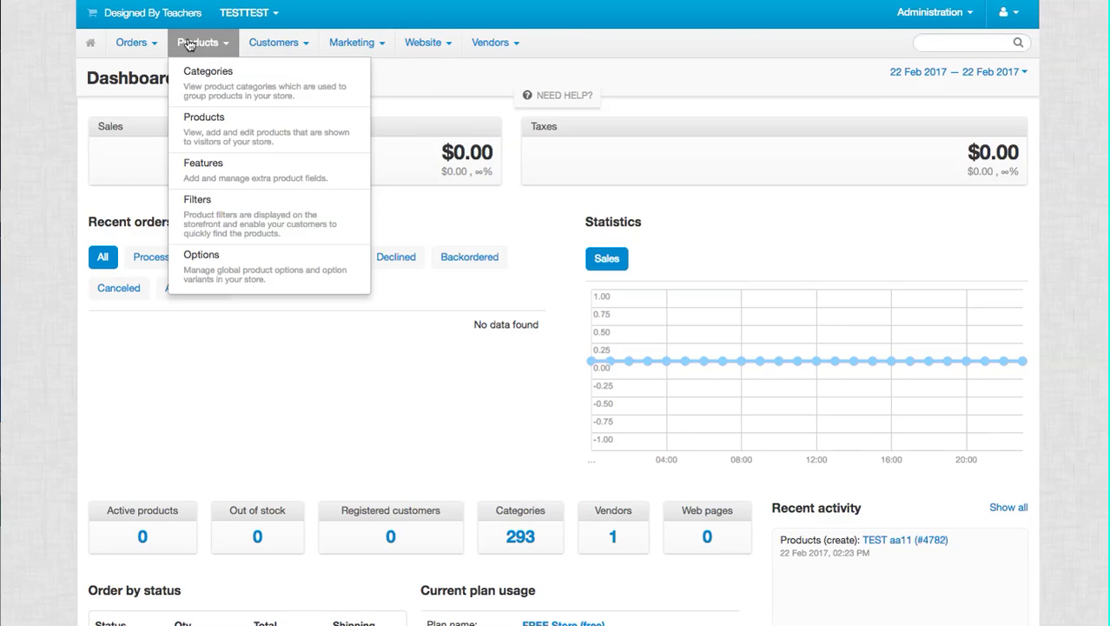
mouse_move(139, 45)
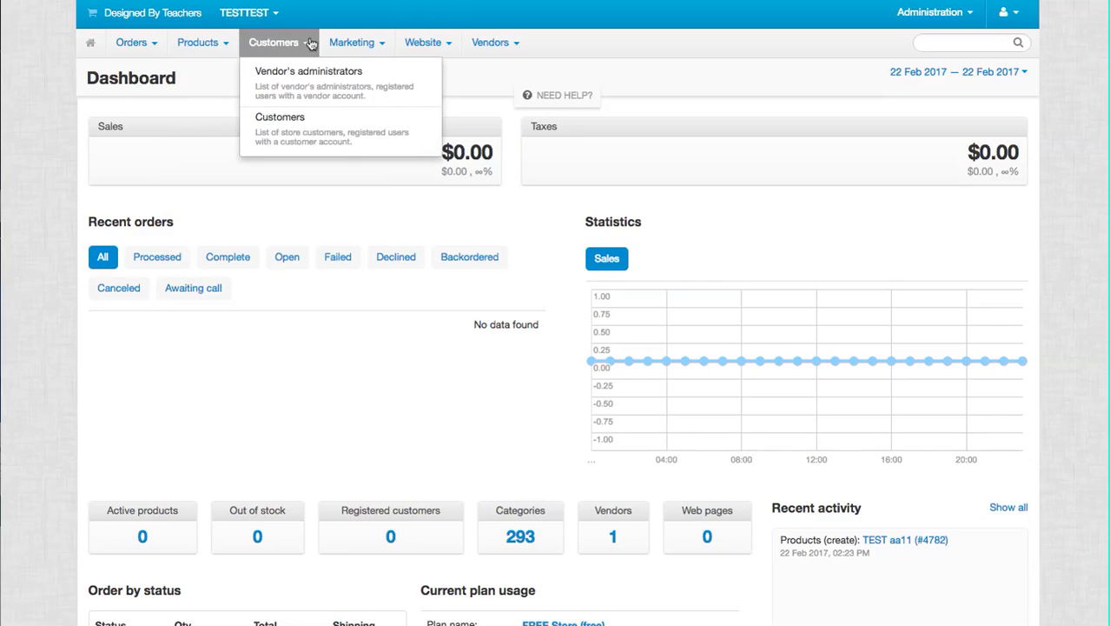
mouse_move(445, 48)
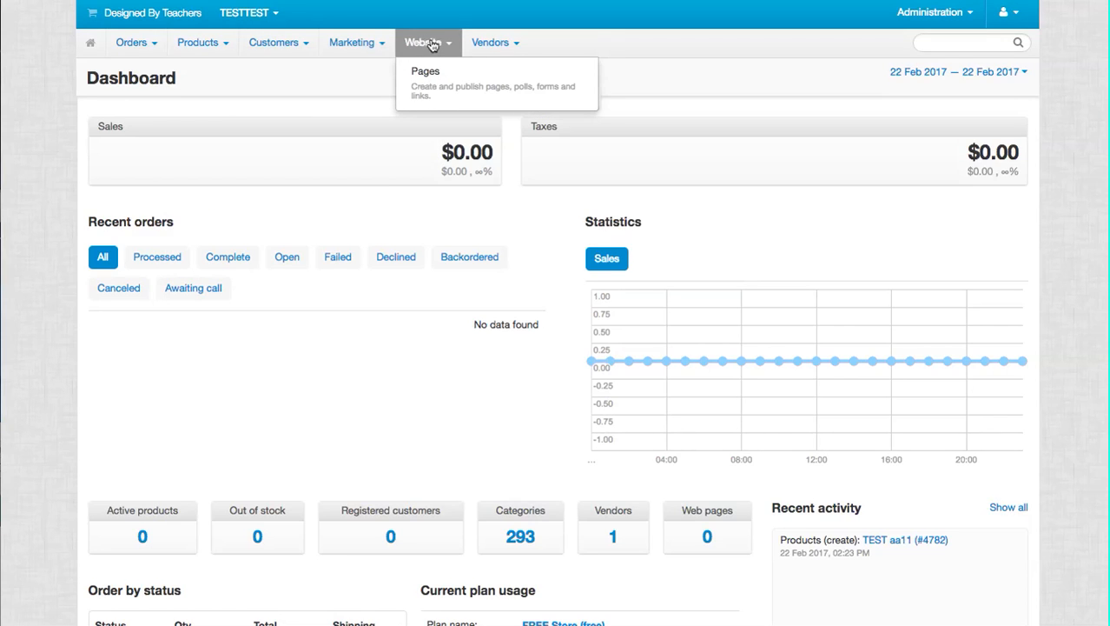
Start a new product from the product list and name it "BRAND NEW - spelling homework matrix"
mouse_move(199, 40)
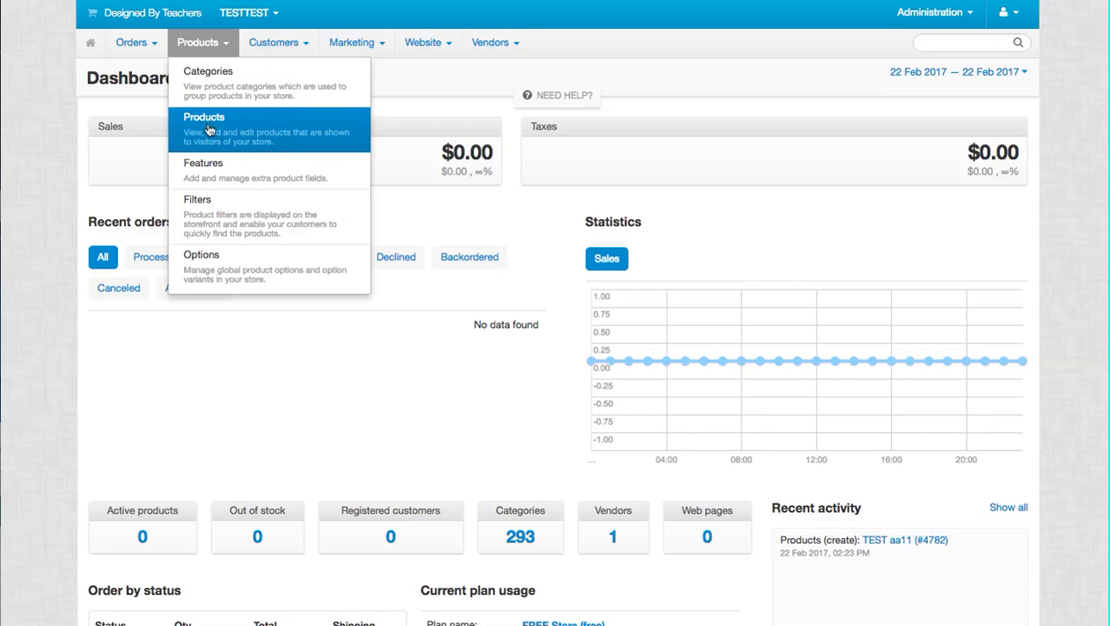
left_click(243, 130)
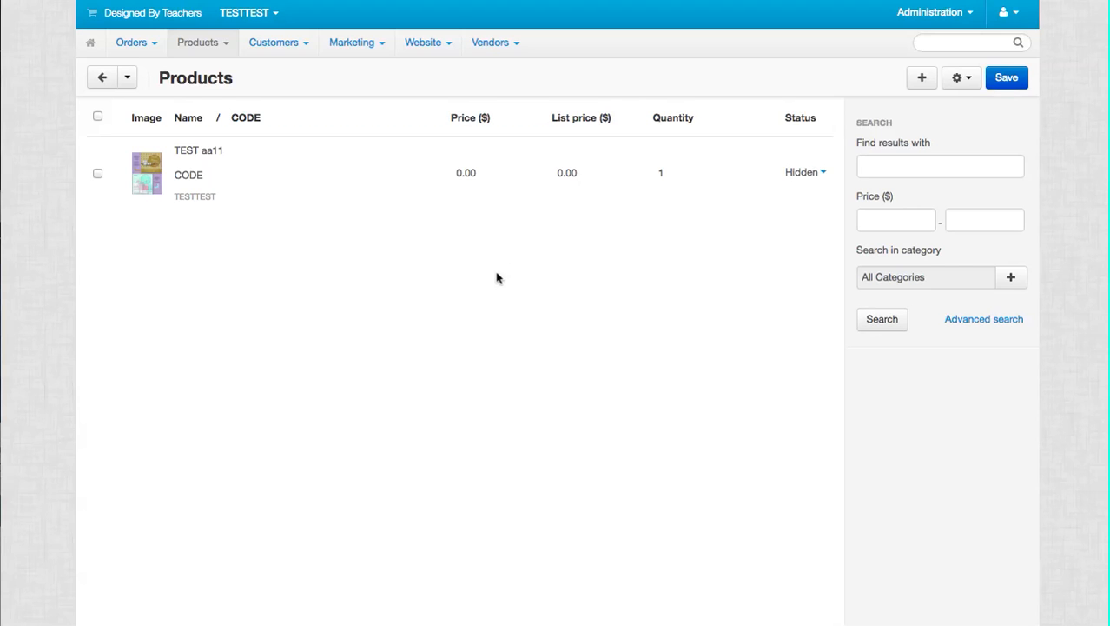
left_click(923, 78)
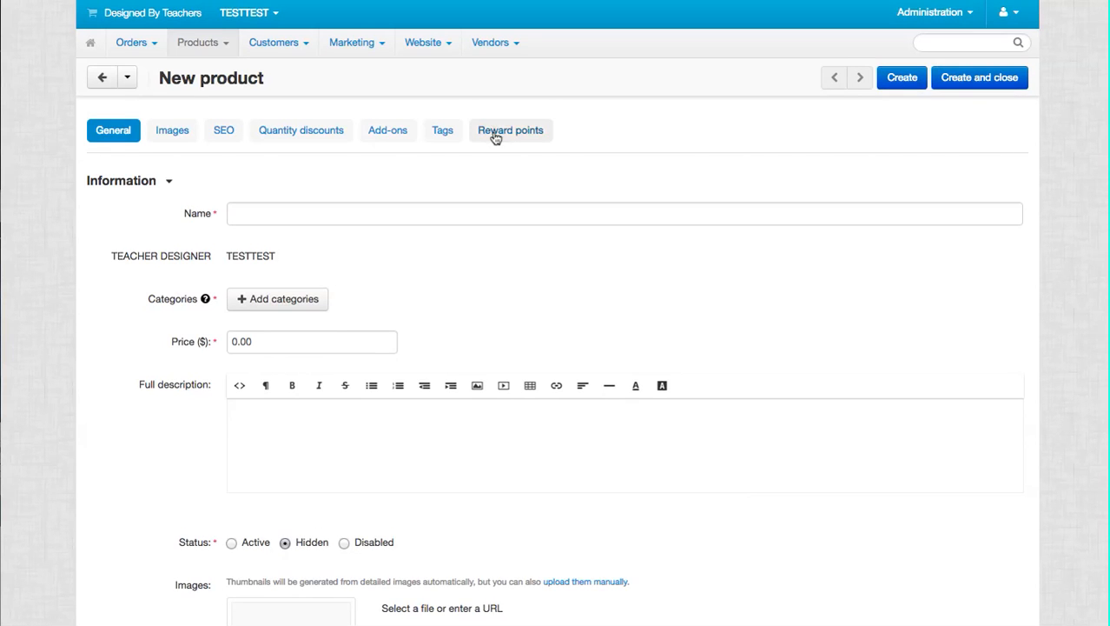
left_click(259, 213)
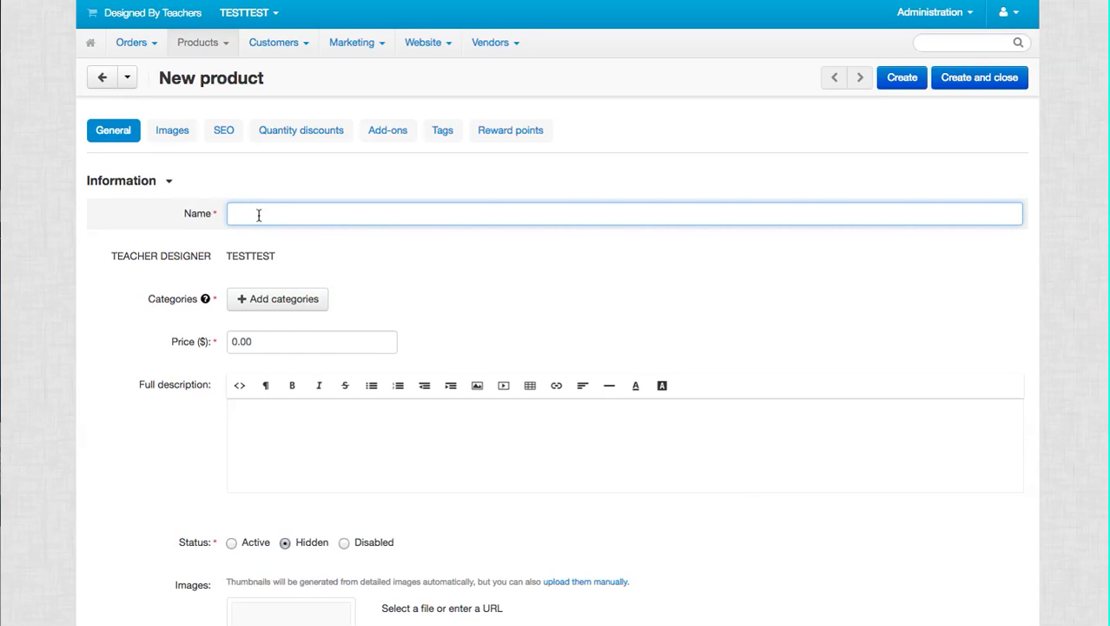
type("BRAND NEW - spelling homework mat")
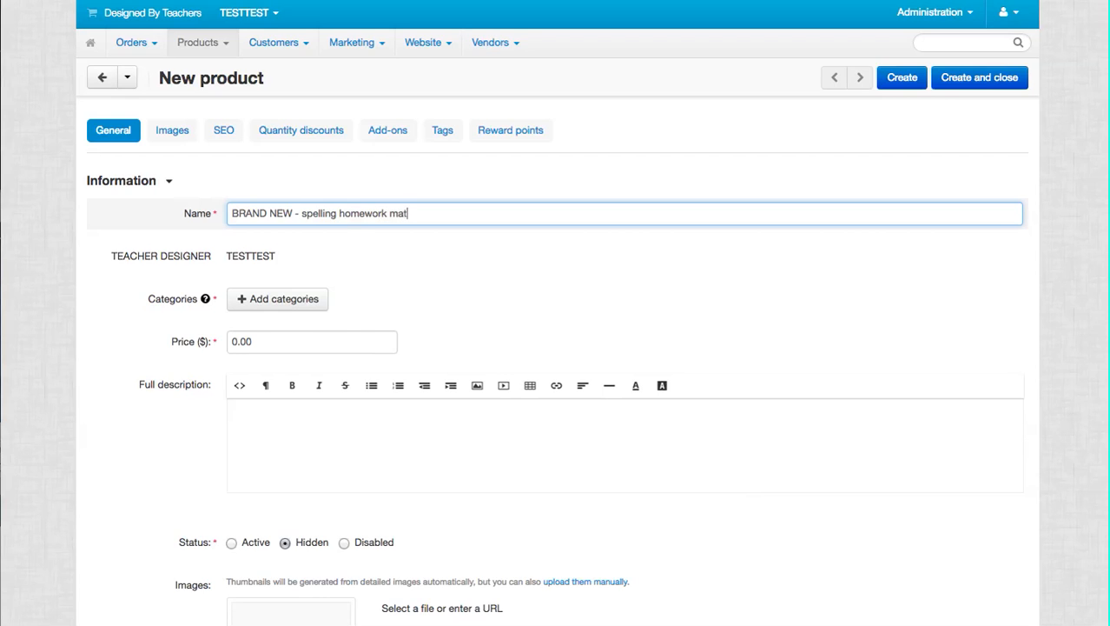
type("rix")
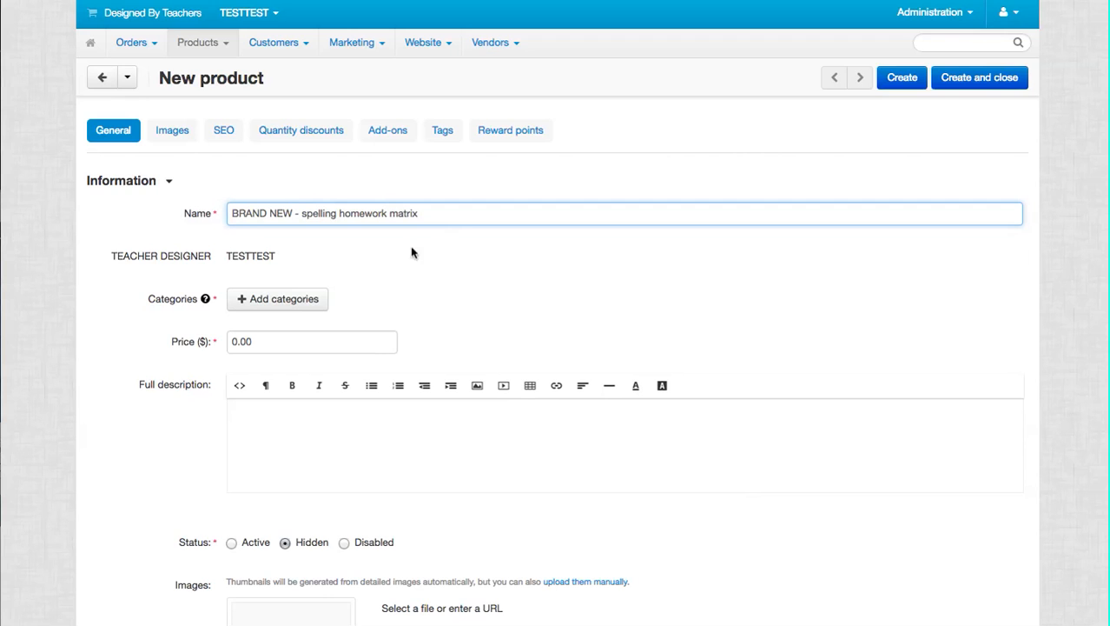
Select the Primary Education categories Foundation, Year 1, Year 2 and Foundation - Year 2 for the product
left_click(300, 302)
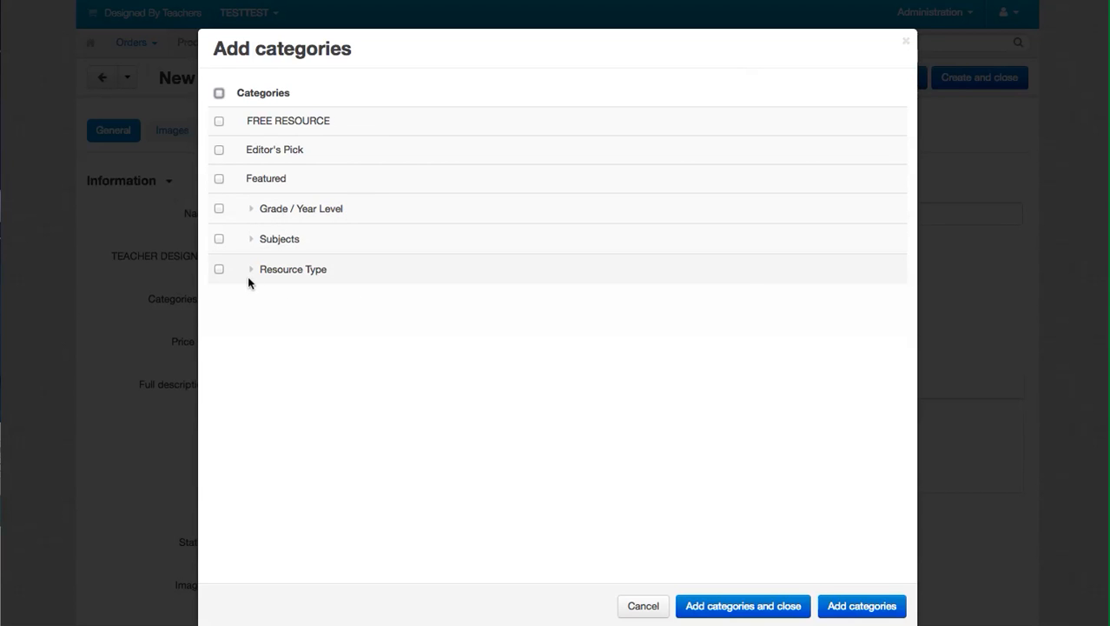
left_click(219, 209)
left_click(219, 210)
left_click(252, 210)
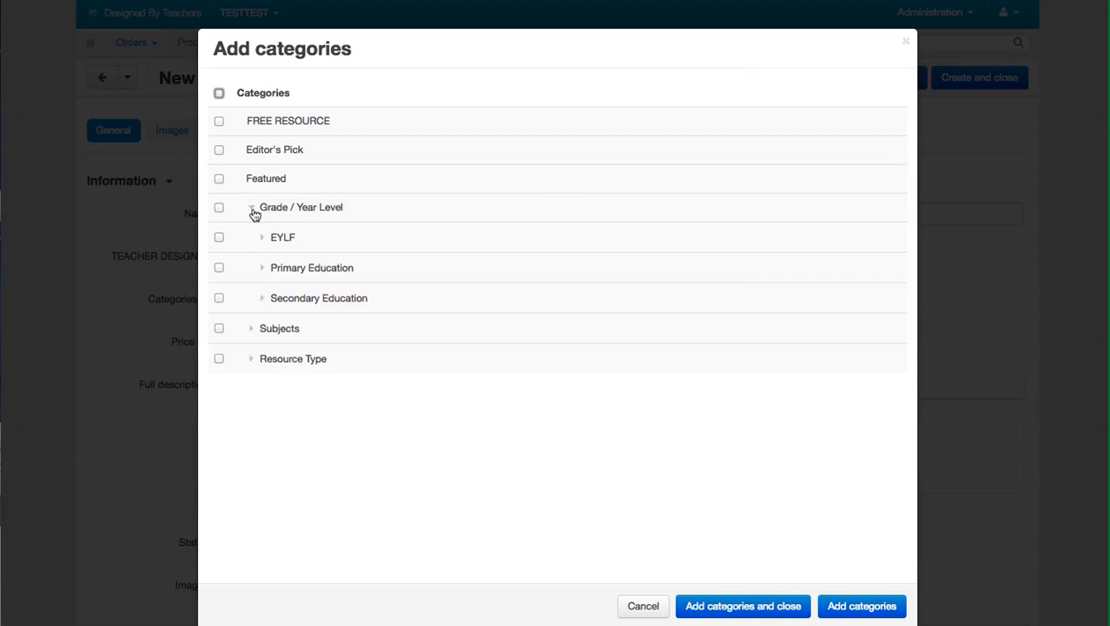
left_click(261, 239)
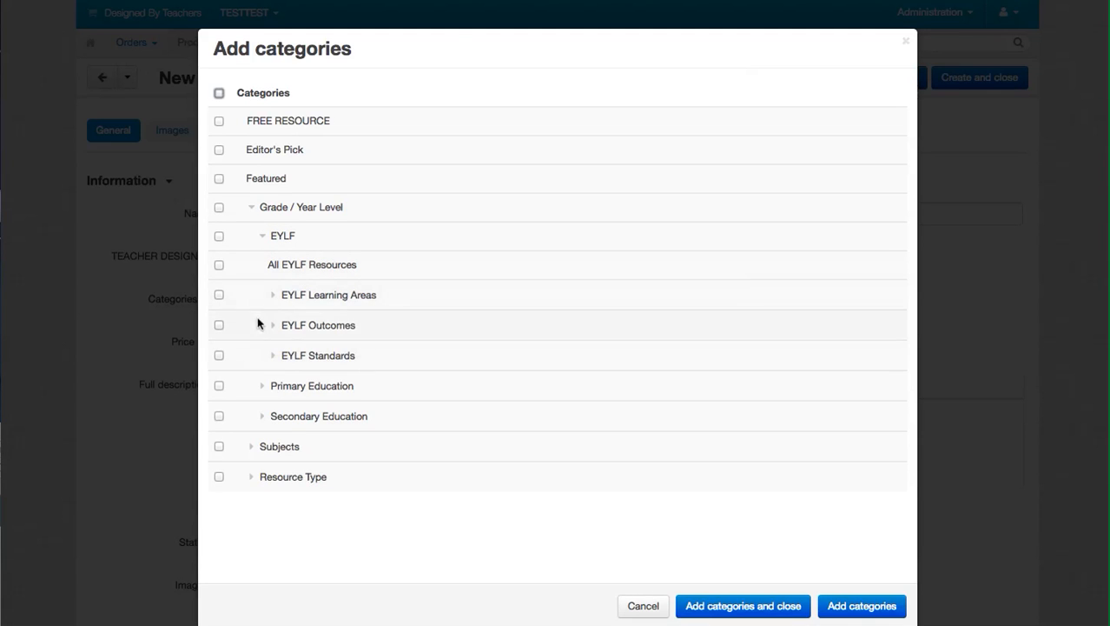
left_click(262, 236)
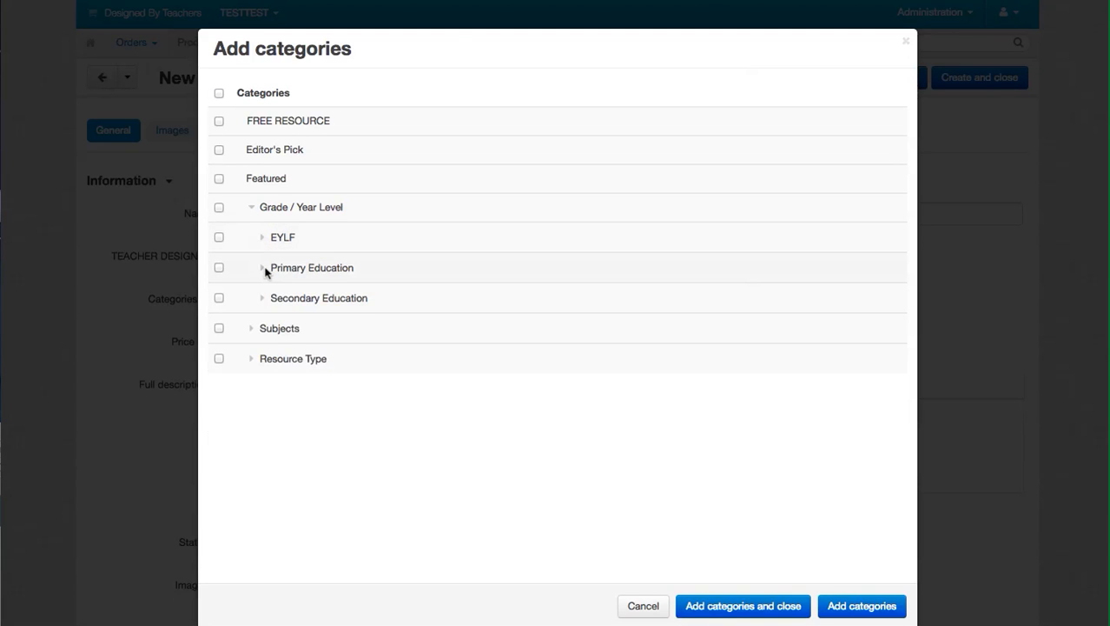
left_click(263, 269)
left_click(219, 298)
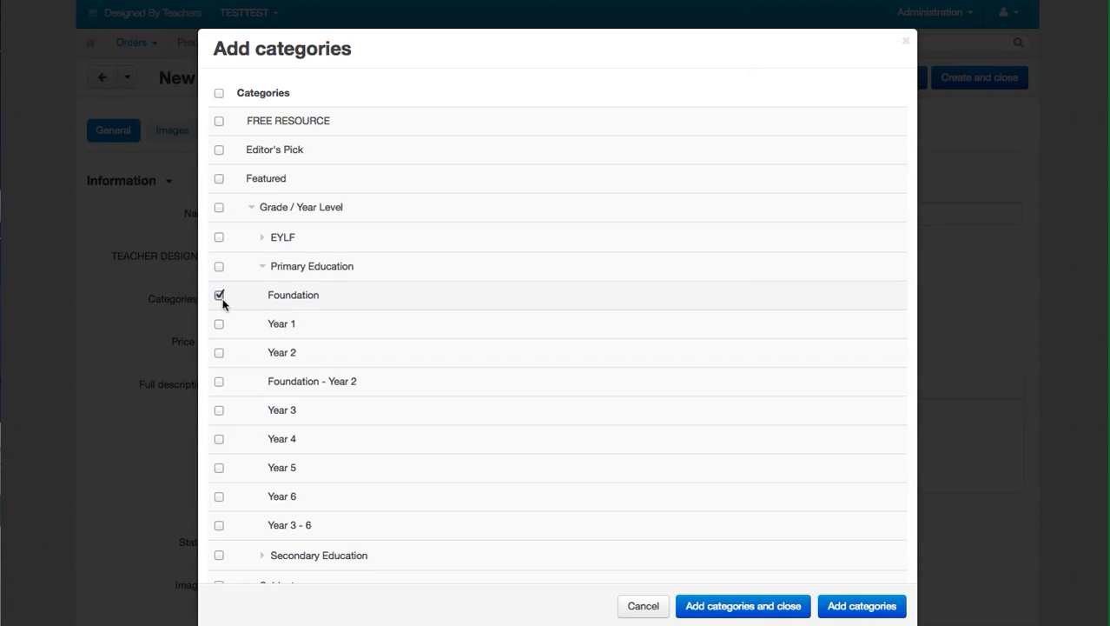
left_click(219, 326)
left_click(220, 354)
left_click(219, 382)
Select the Spelling category in the English group under Subjects
scroll(517, 439, "down", 5)
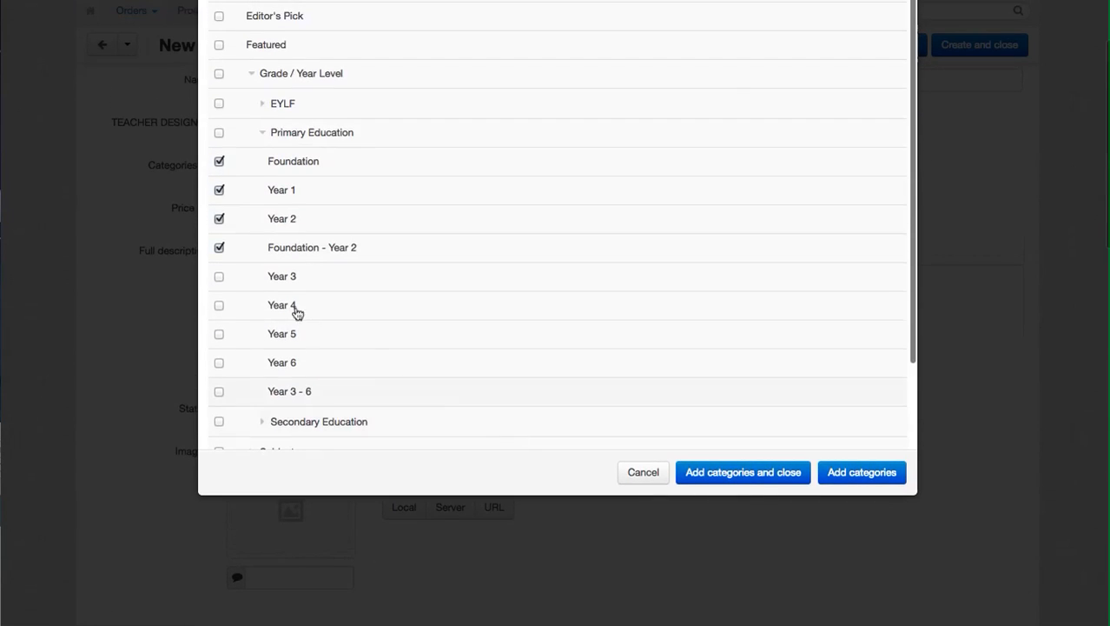
left_click(251, 75)
left_click(252, 105)
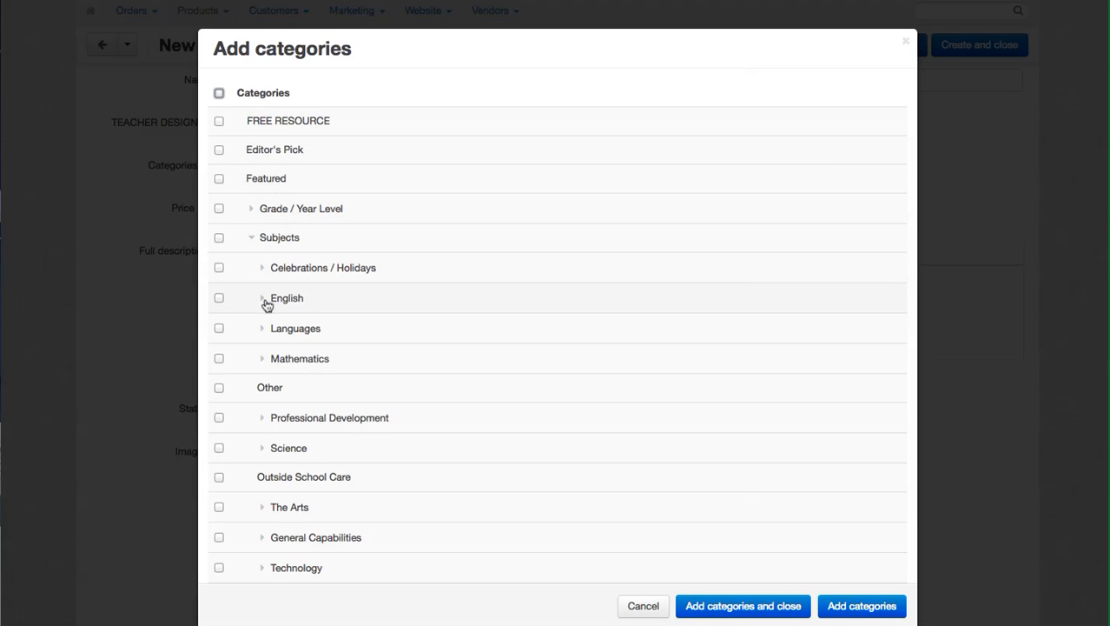
left_click(262, 298)
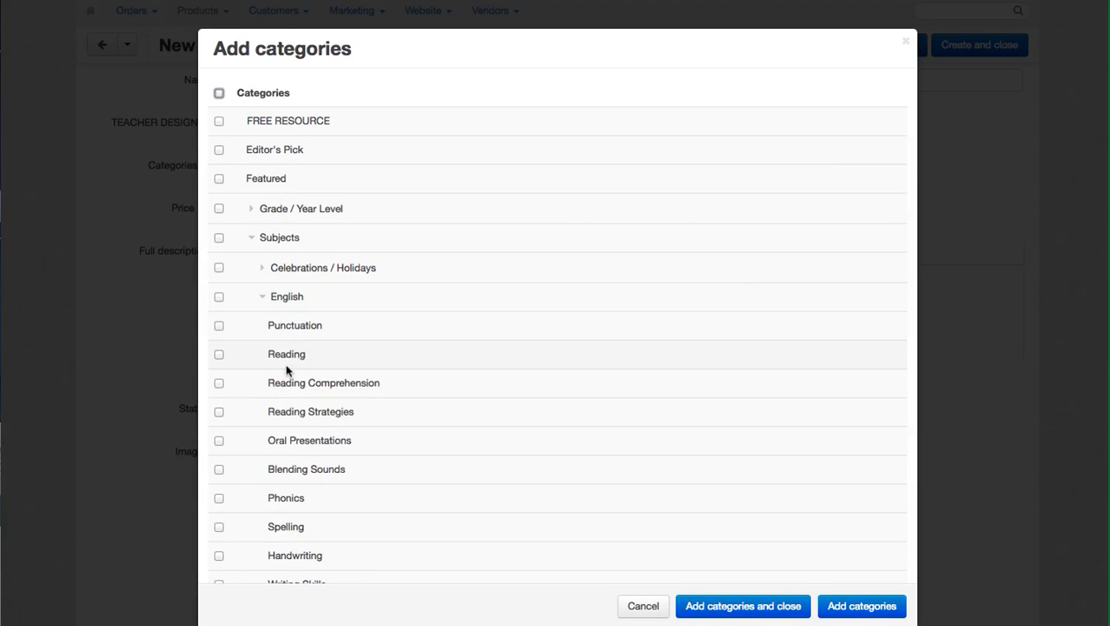
left_click(219, 526)
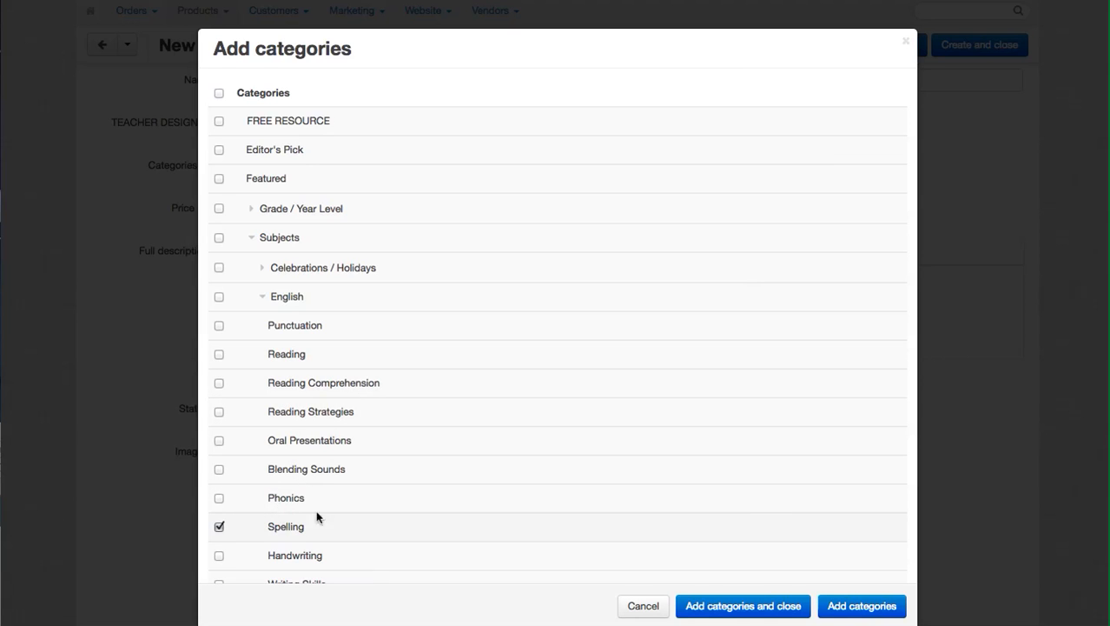
Select the resource types Posters / Signs and Homework, and add all chosen categories to the product
left_click(253, 238)
left_click(250, 268)
scroll(511, 363, "down", 3)
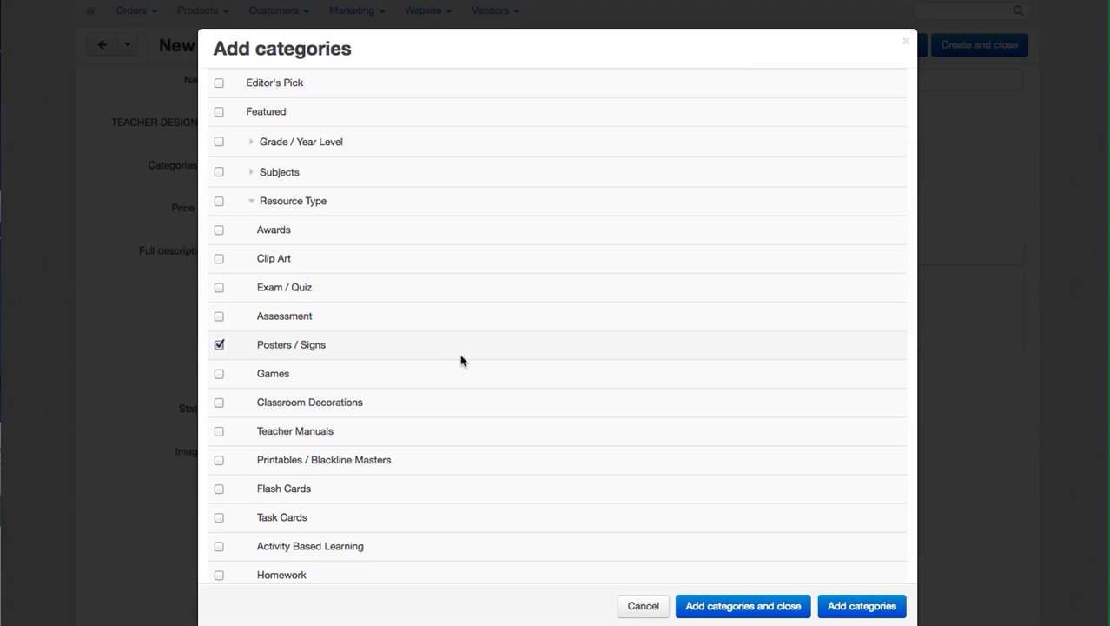
scroll(460, 361, "down", 5)
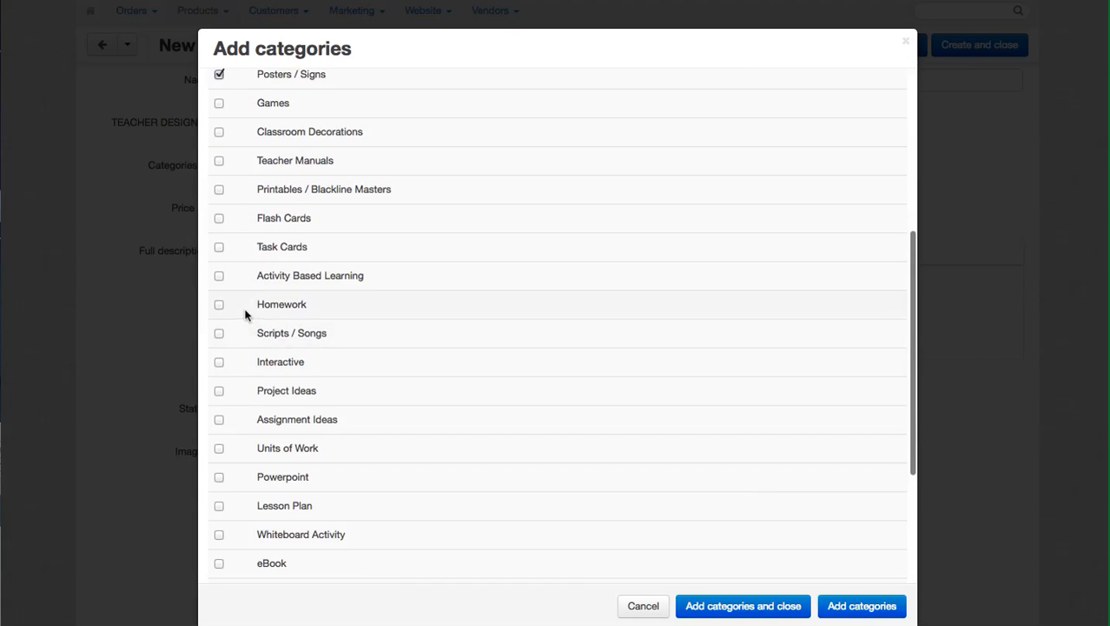
left_click(219, 304)
left_click(787, 605)
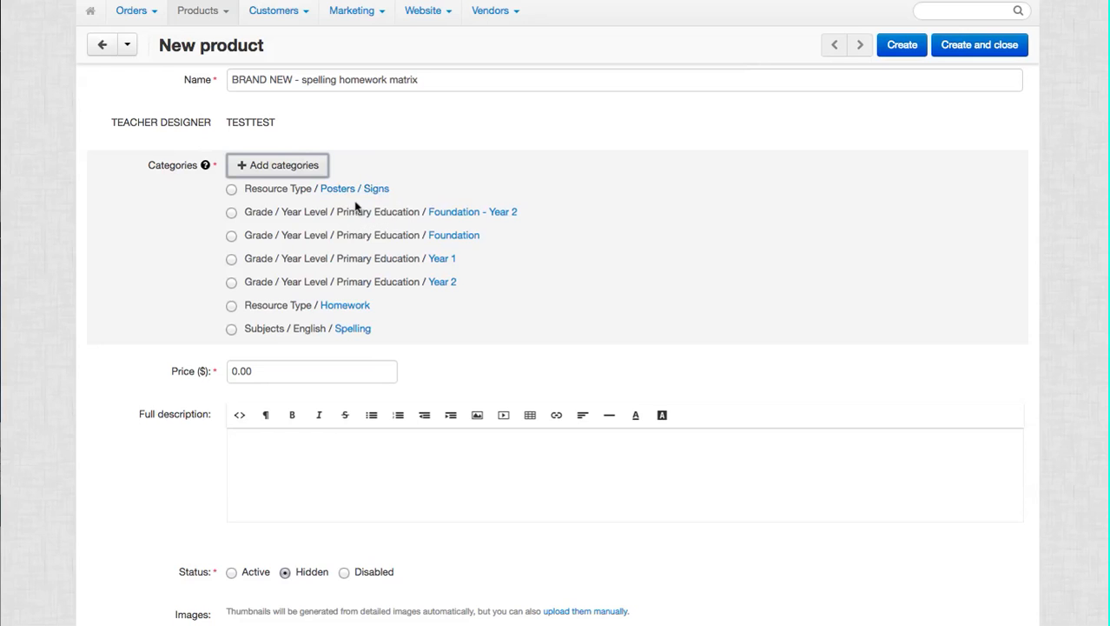
left_click(309, 165)
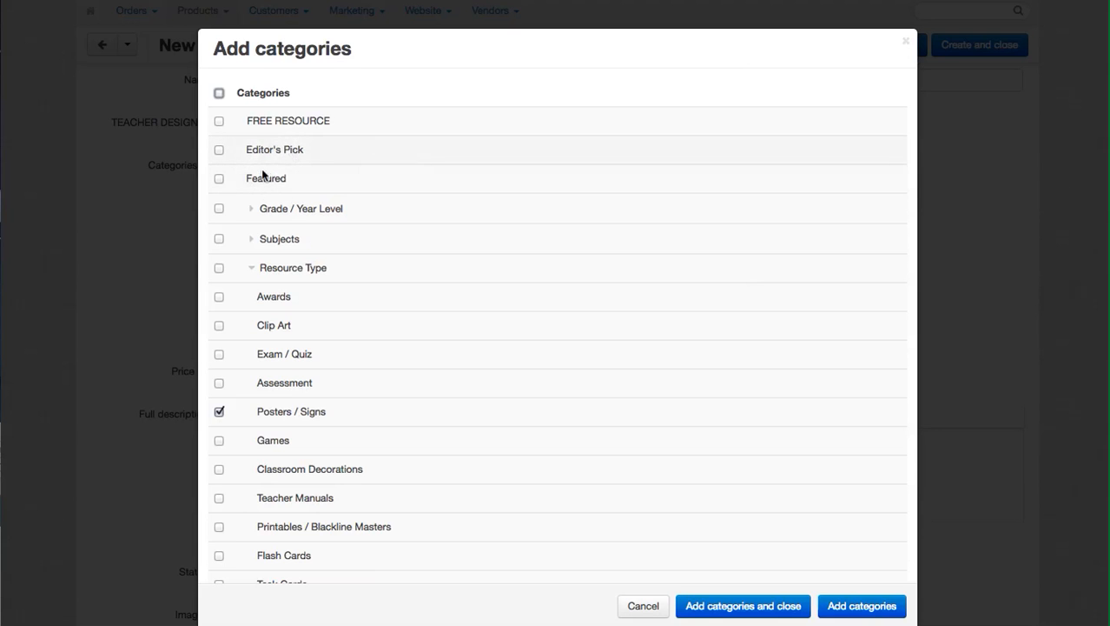
left_click(641, 606)
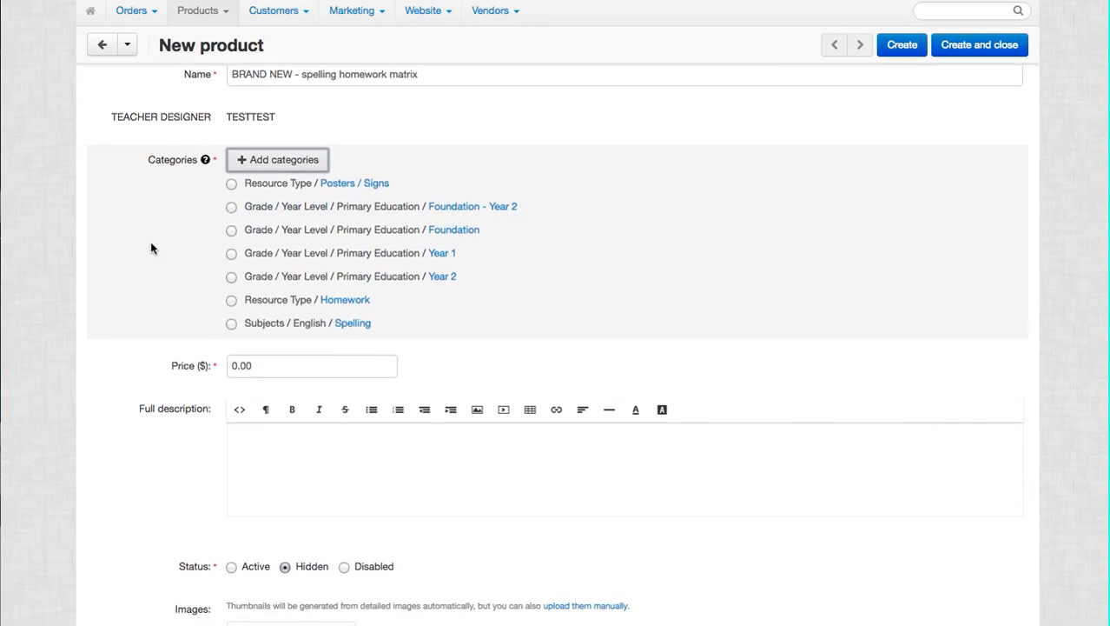
Set the product's price to 5.00 and place the cursor in the full description
scroll(294, 321, "down", 1)
left_click(230, 334)
key("Delete")
key("Delete")
key("Delete")
key("Delete")
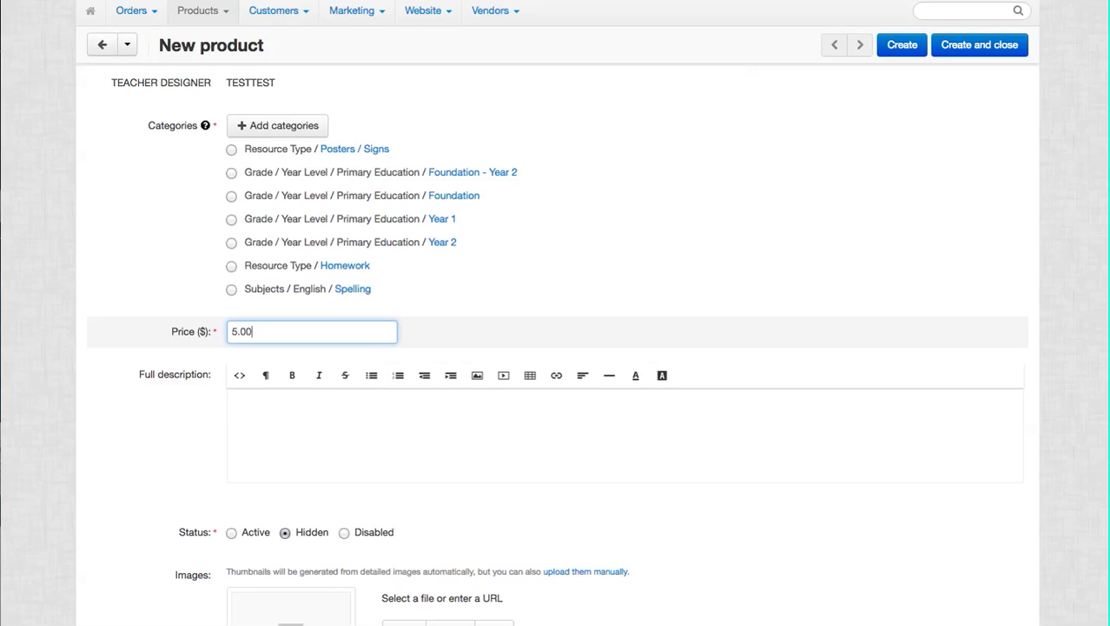
left_click(273, 401)
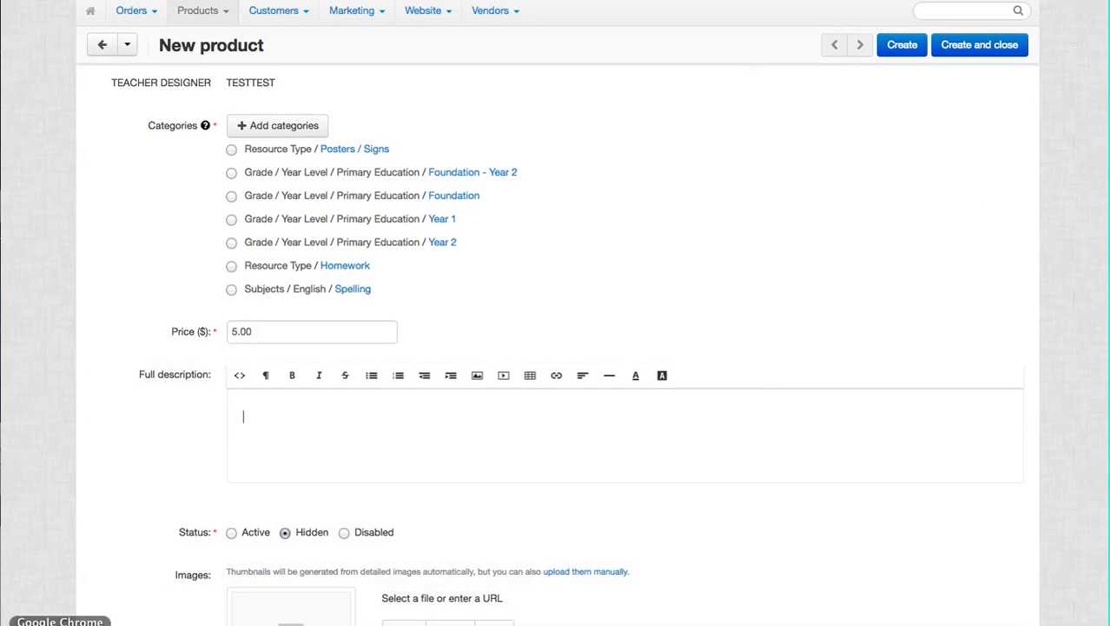
Switch to the storefront window, open the SAMPLE Product for Designers page and examine its description template
left_click(12, 625)
left_click_drag(482, 441, 500, 0)
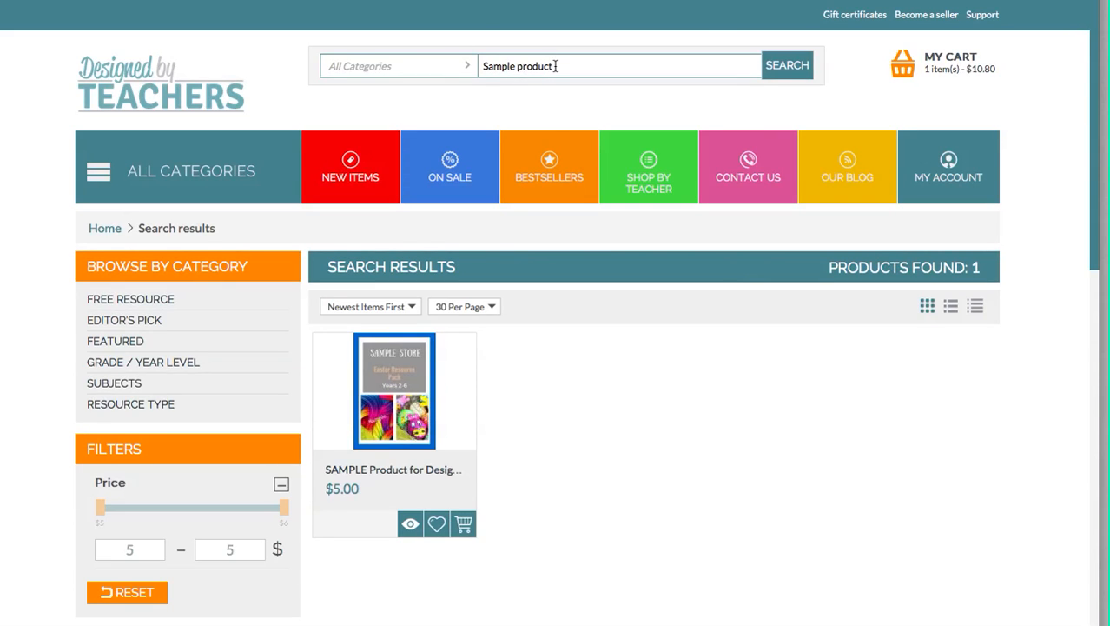
left_click(380, 415)
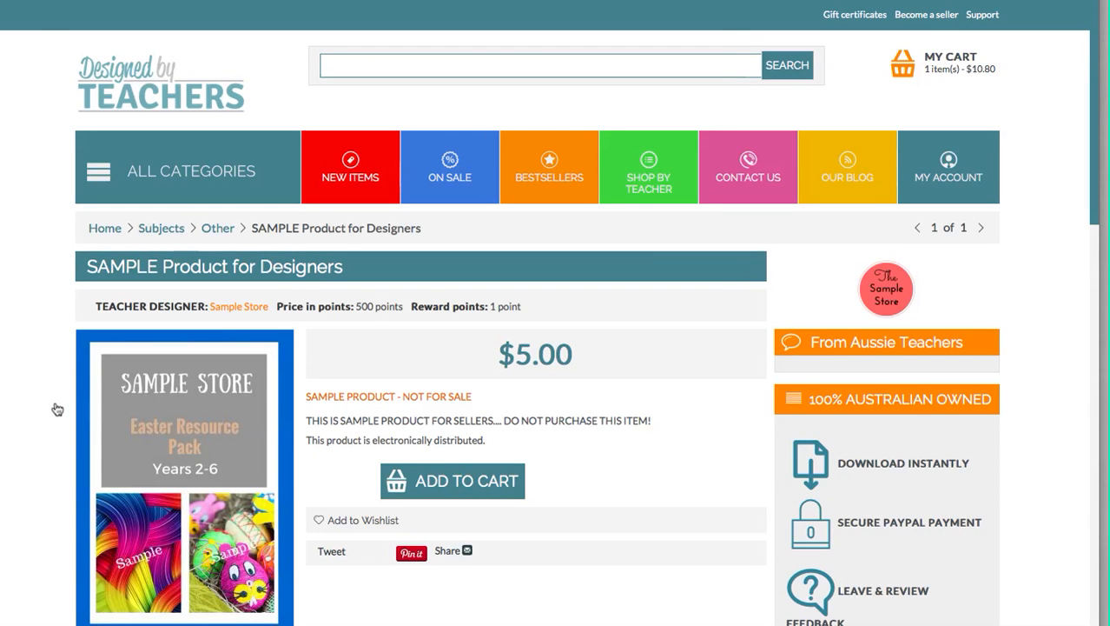
scroll(56, 407, "down", 2)
scroll(56, 407, "down", 4)
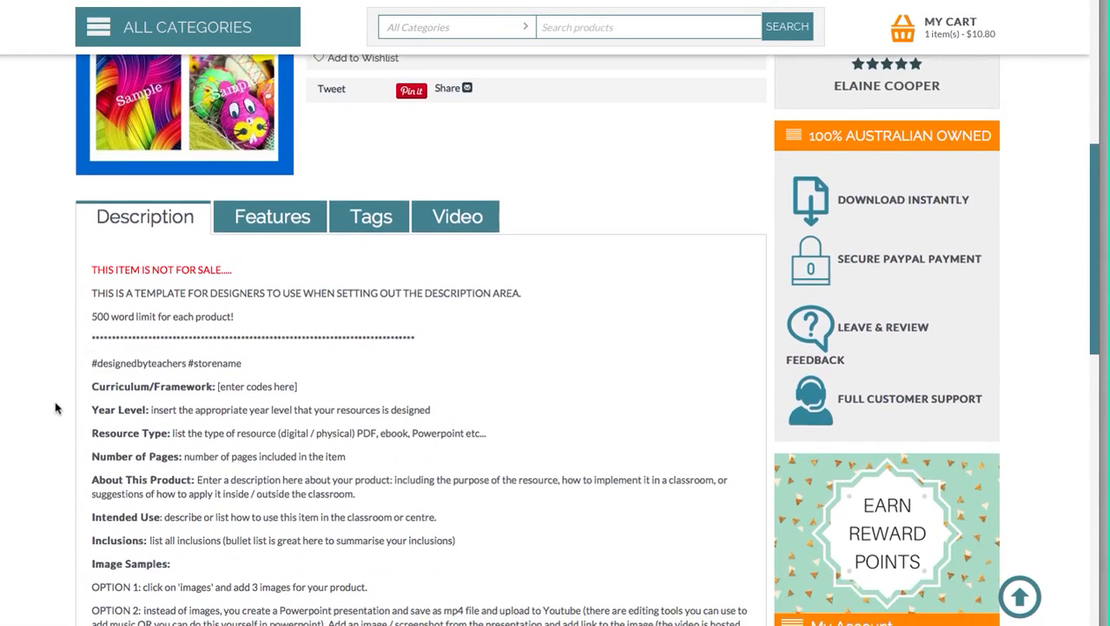
scroll(56, 408, "down", 1)
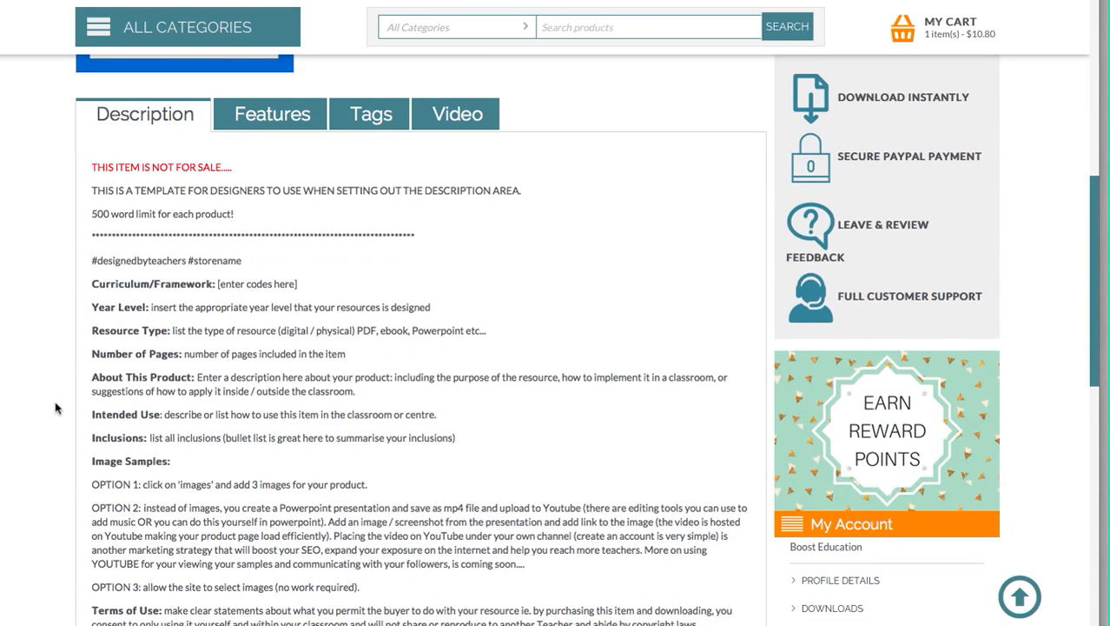
scroll(55, 407, "down", 3)
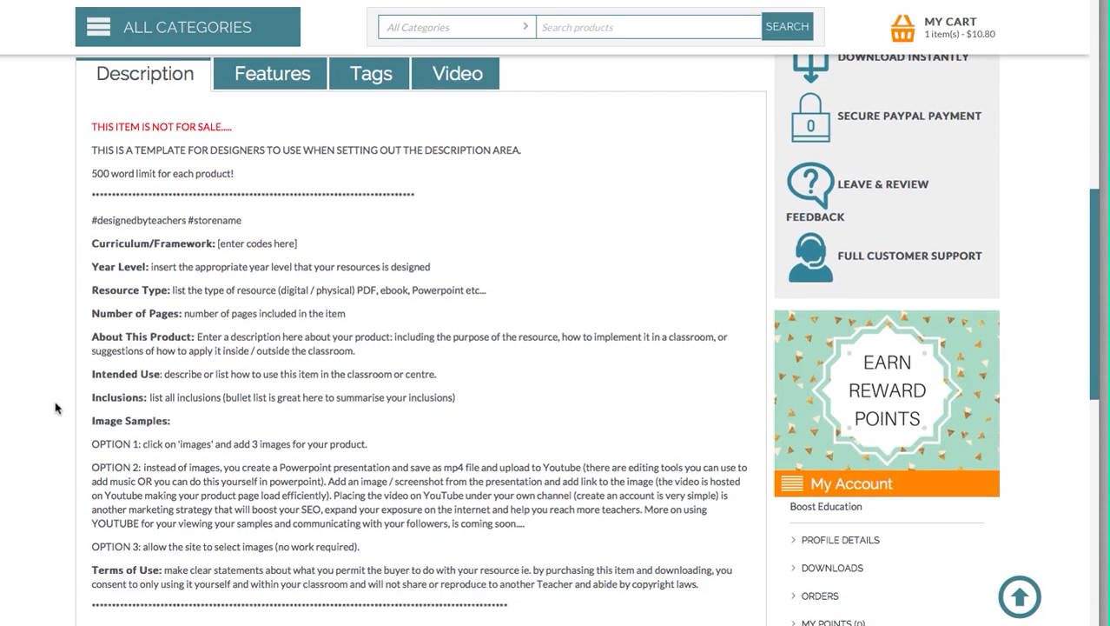
scroll(56, 407, "up", 10)
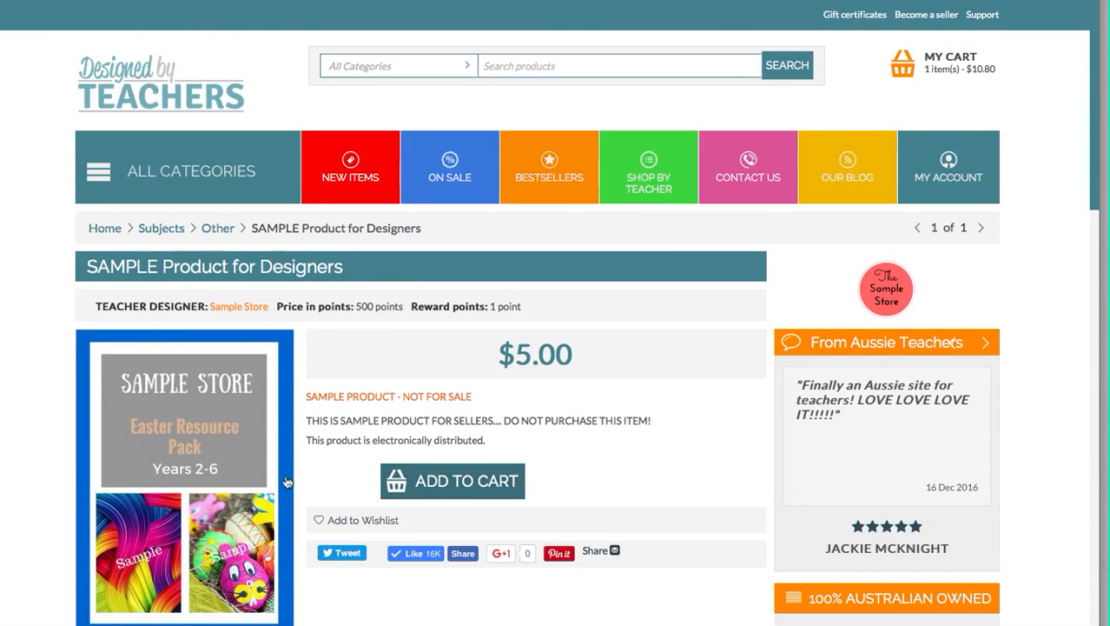
scroll(319, 491, "down", 2)
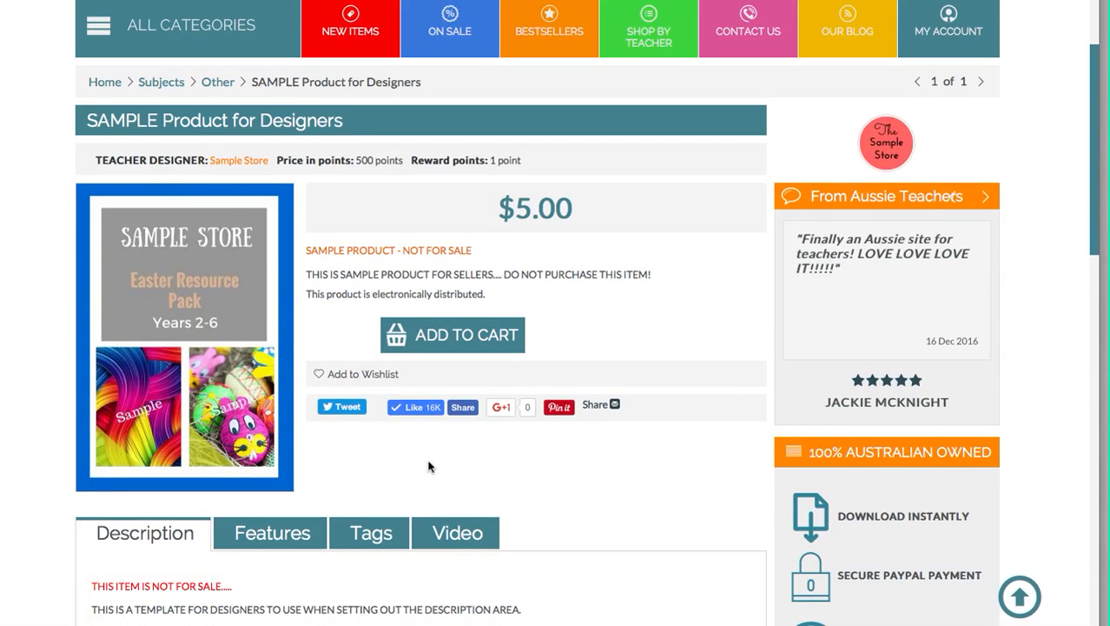
Read through the sample product's description template down to the Follow Me section, checking it against the new product form
scroll(429, 465, "down", 2)
scroll(428, 466, "down", 5)
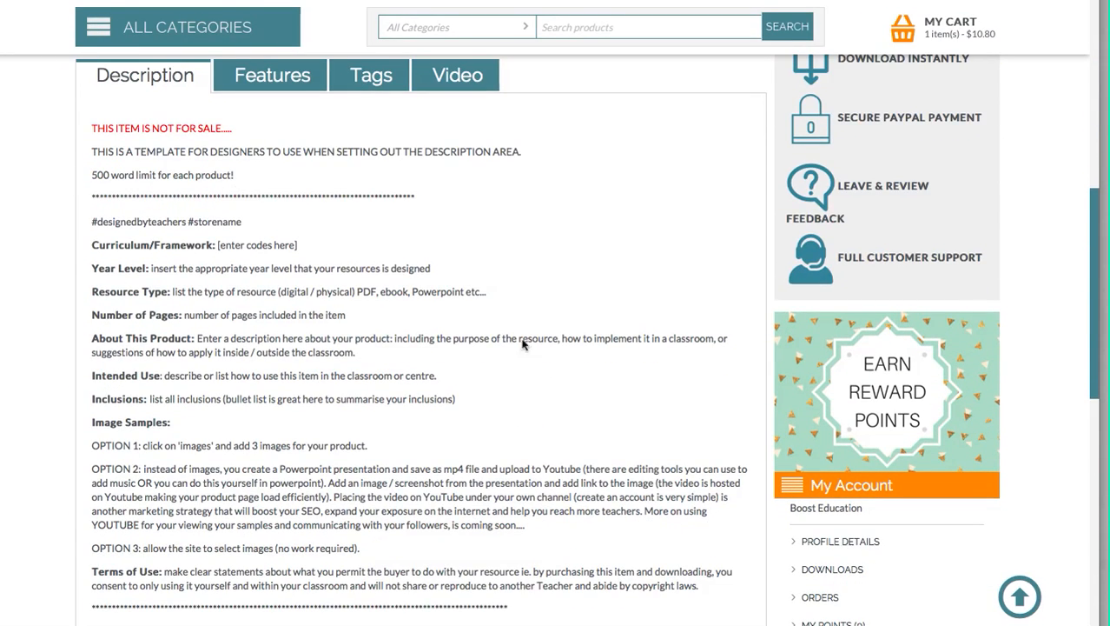
scroll(607, 389, "down", 2)
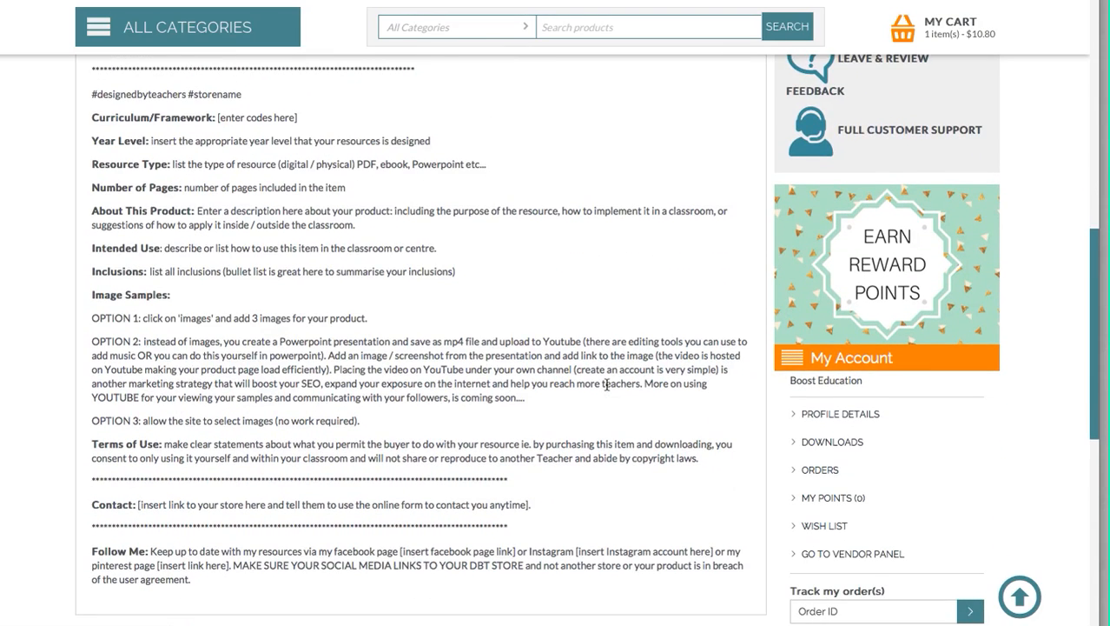
scroll(606, 384, "up", 7)
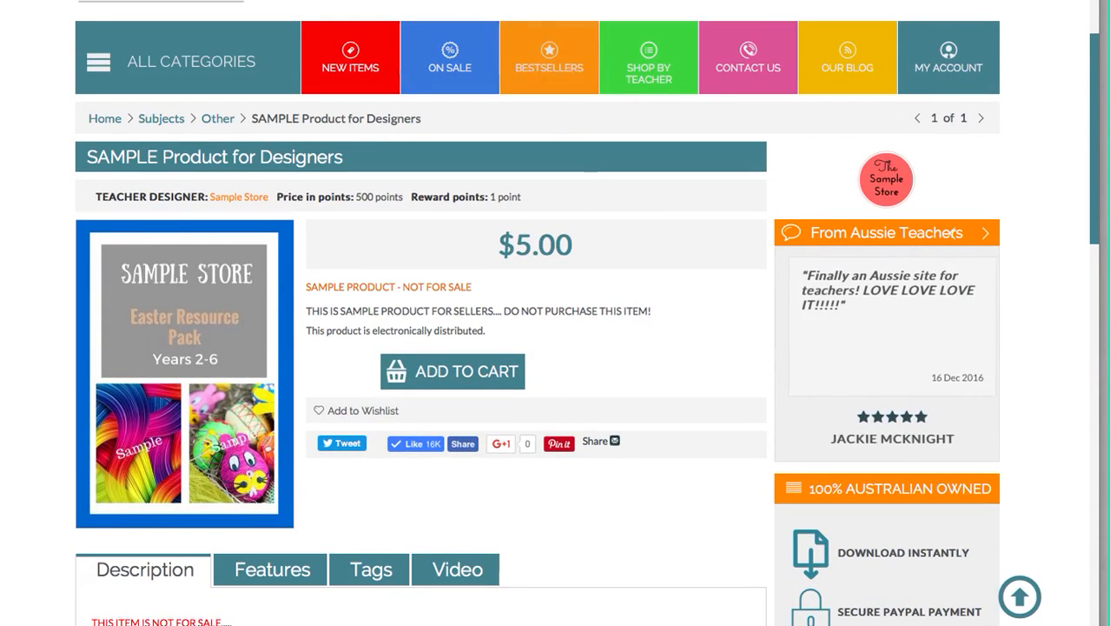
left_click_drag(446, 0, 415, 588)
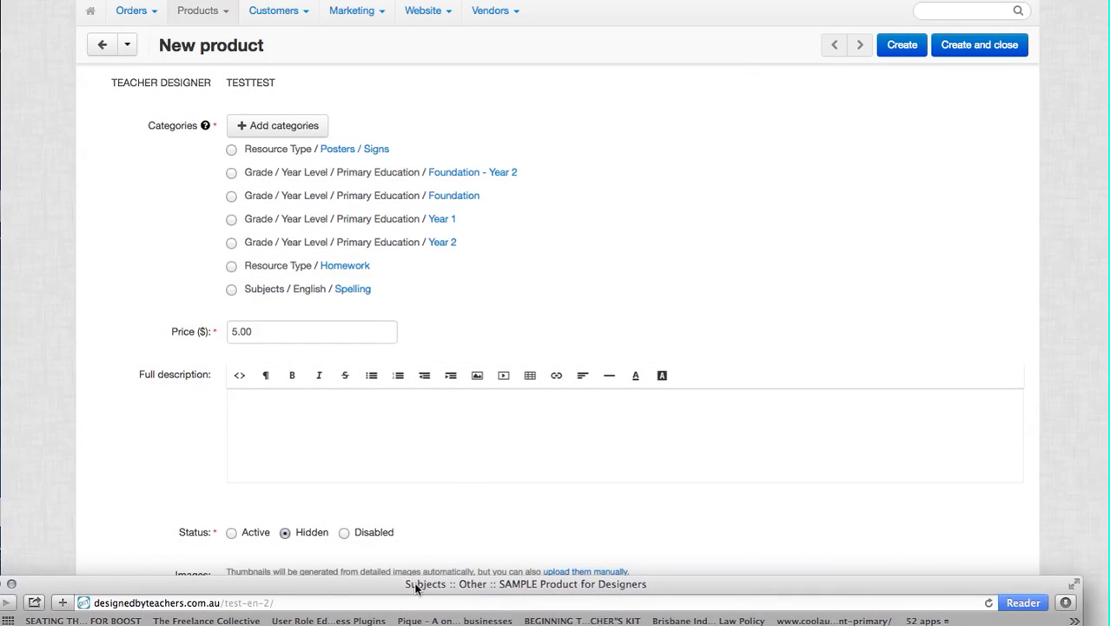
left_click(569, 207)
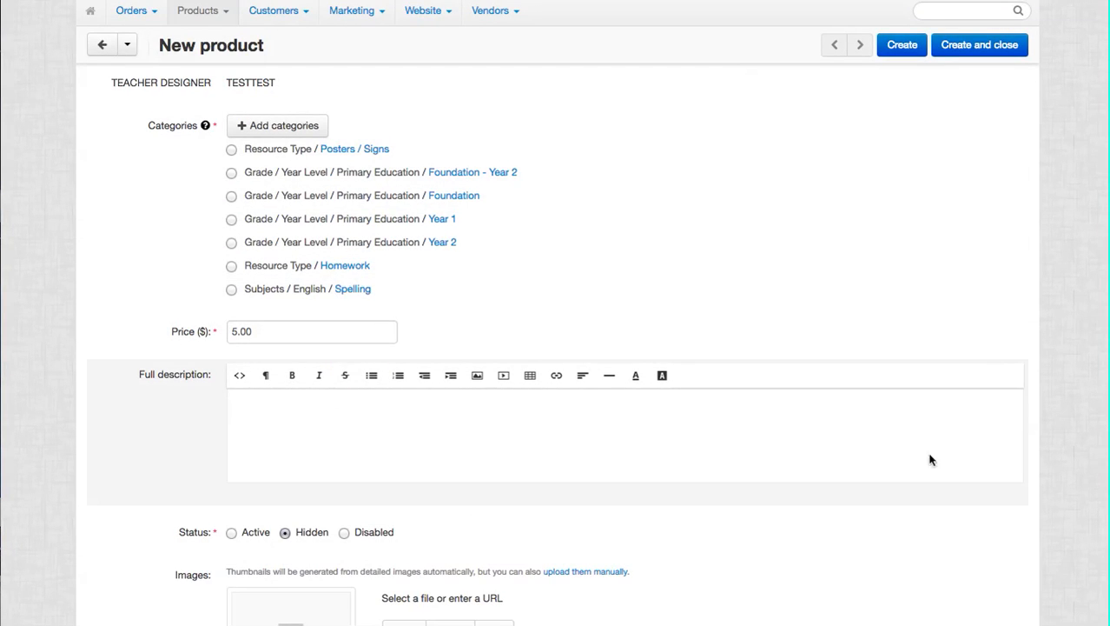
left_click(7, 623)
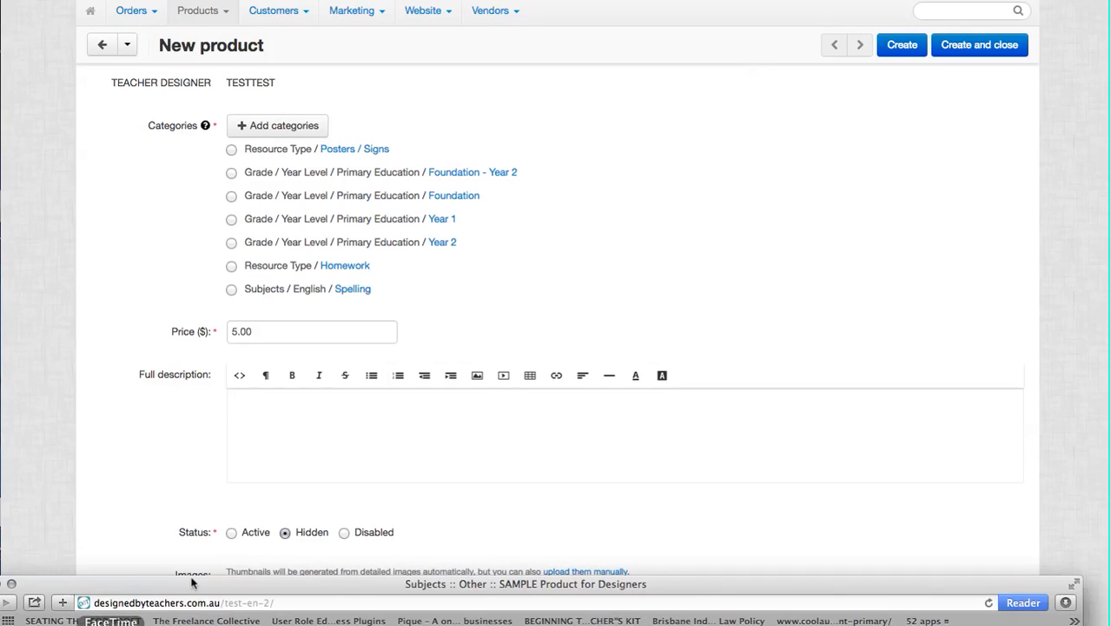
left_click_drag(146, 583, 149, 0)
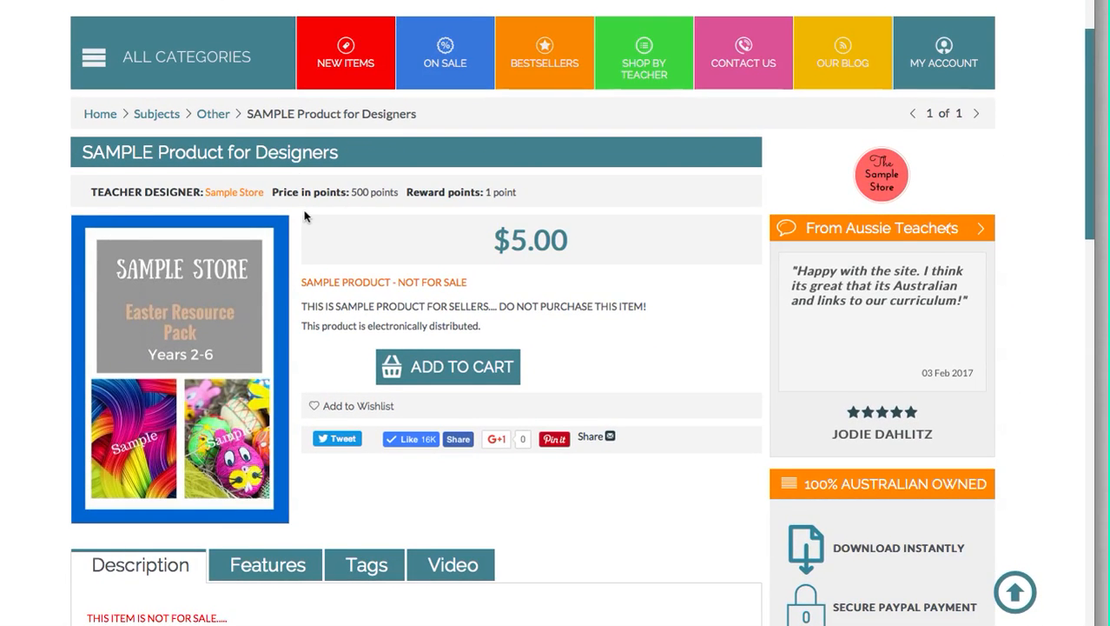
scroll(306, 218, "down", 4)
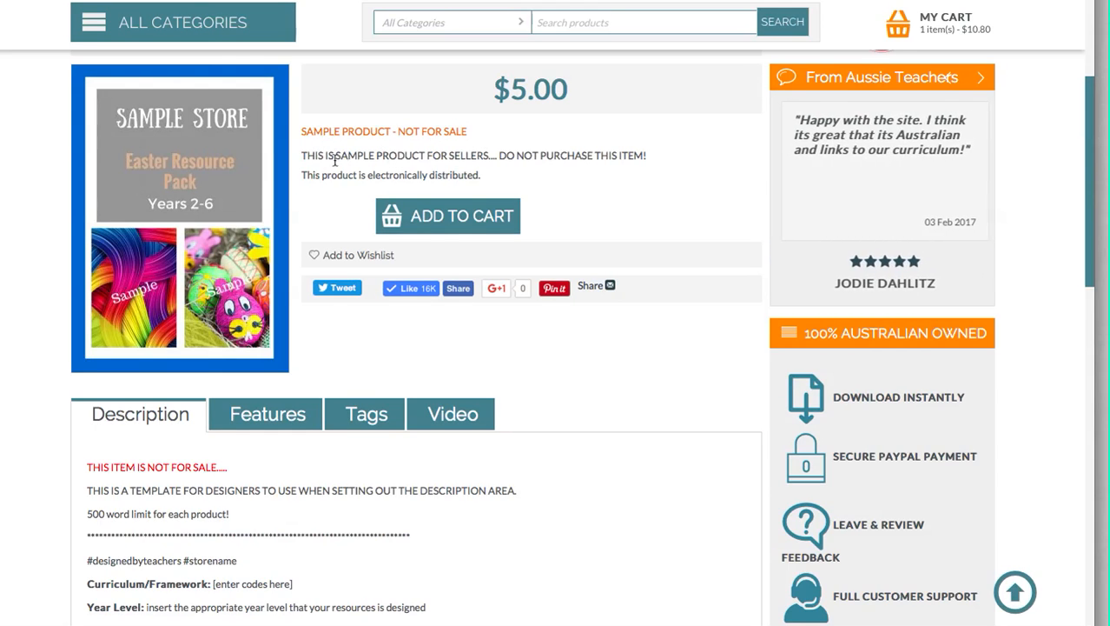
Return to the new product form and enable time-unlimited download in the Extra settings
left_click_drag(355, 0, 358, 593)
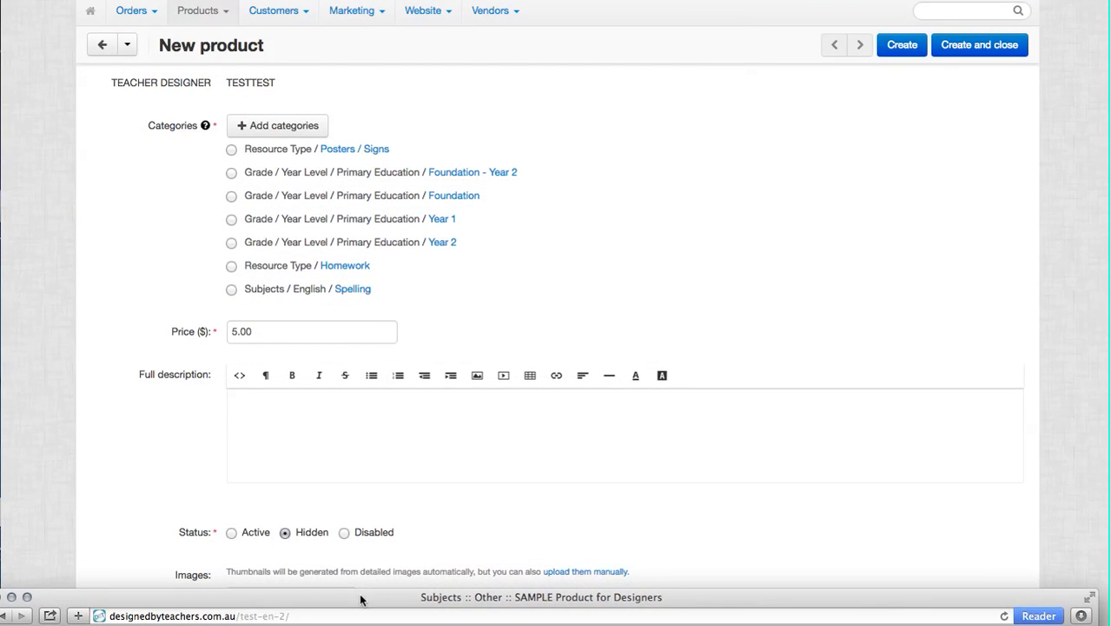
left_click(558, 329)
scroll(312, 415, "down", 1)
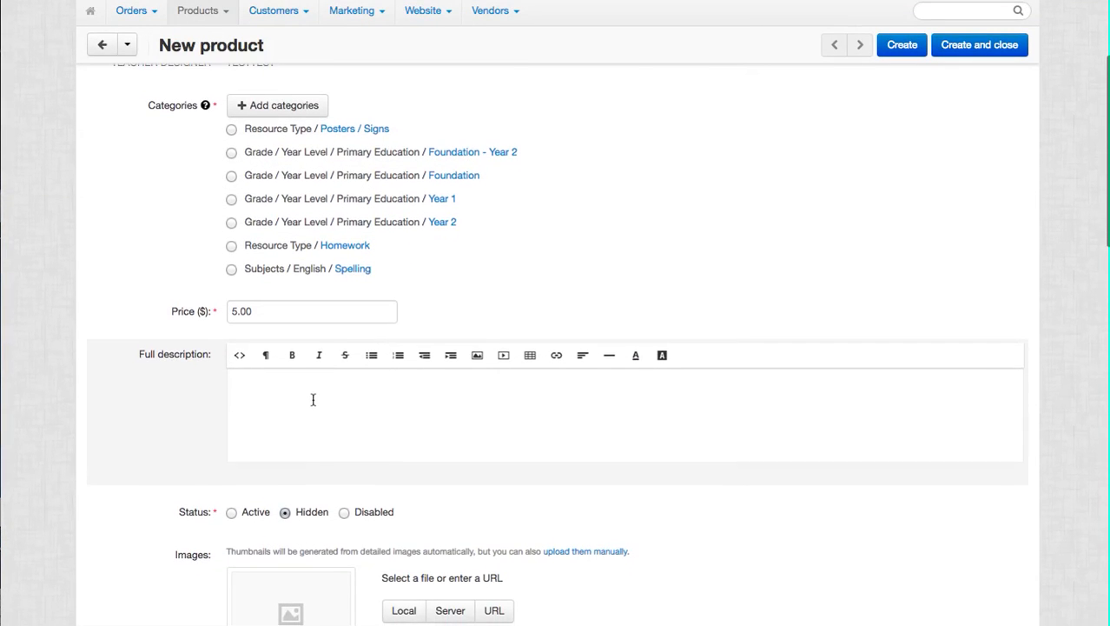
scroll(313, 399, "down", 10)
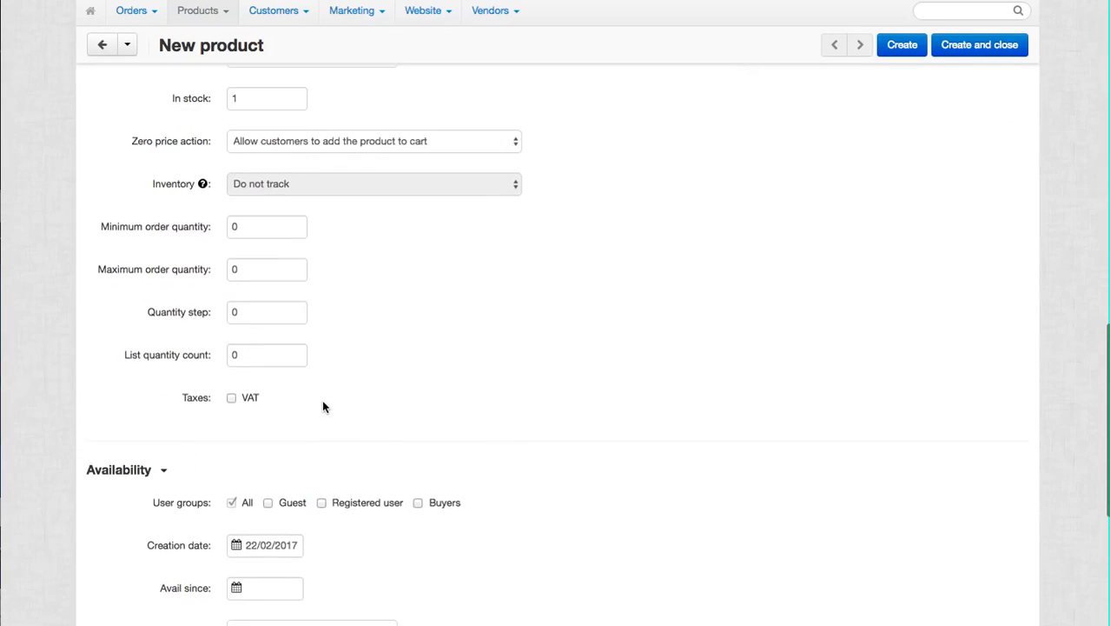
scroll(322, 405, "down", 8)
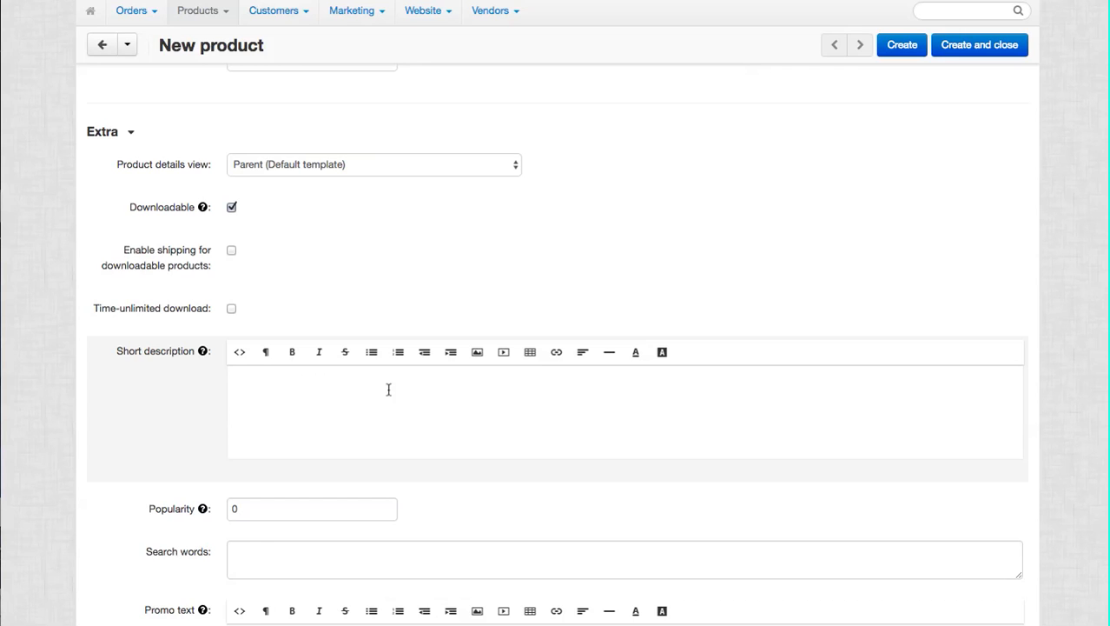
scroll(231, 314, "down", 2)
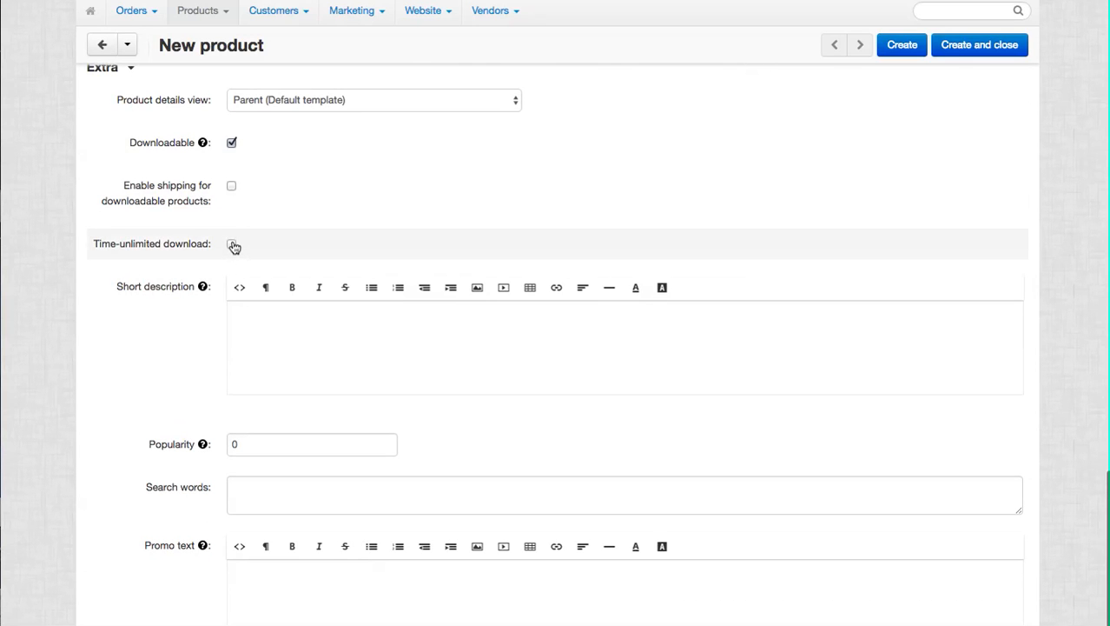
left_click(232, 245)
Enter the search words "spelling, homework matrix, year 1, year 2," and place the cursor in the promo text
left_click(274, 490)
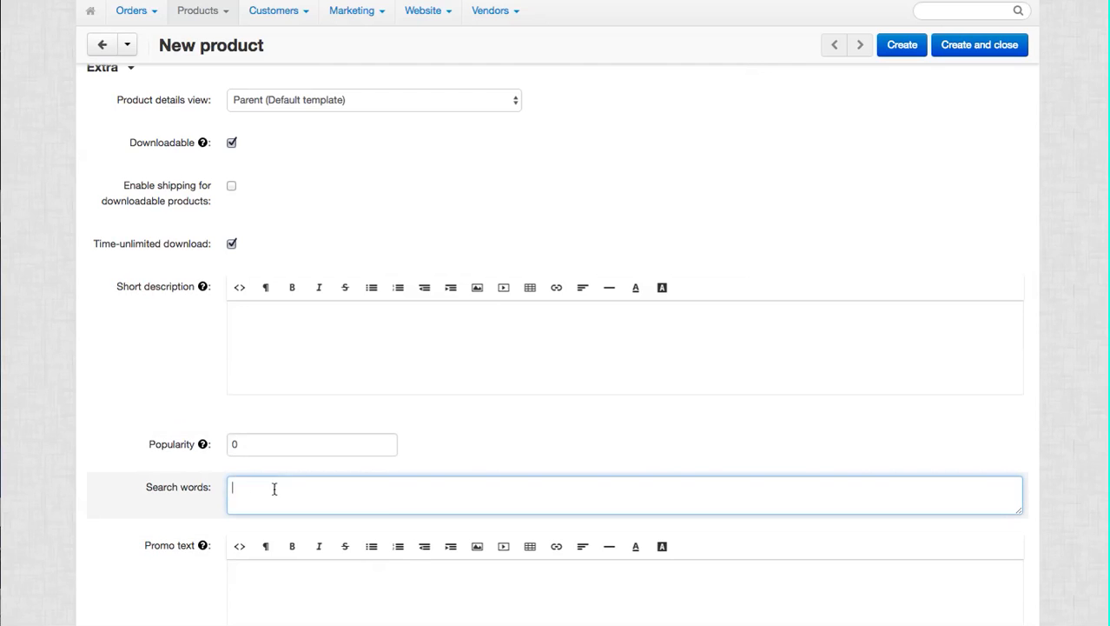
type("ap")
type("elling, homework ma")
type("trix, year 1, year 2,")
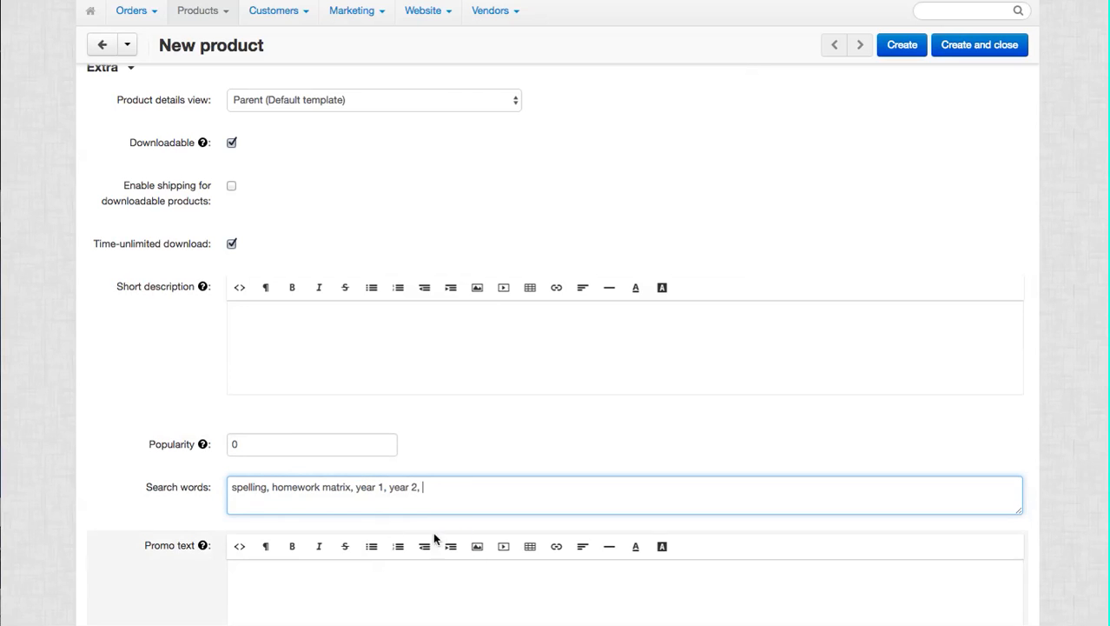
scroll(467, 489, "down", 1)
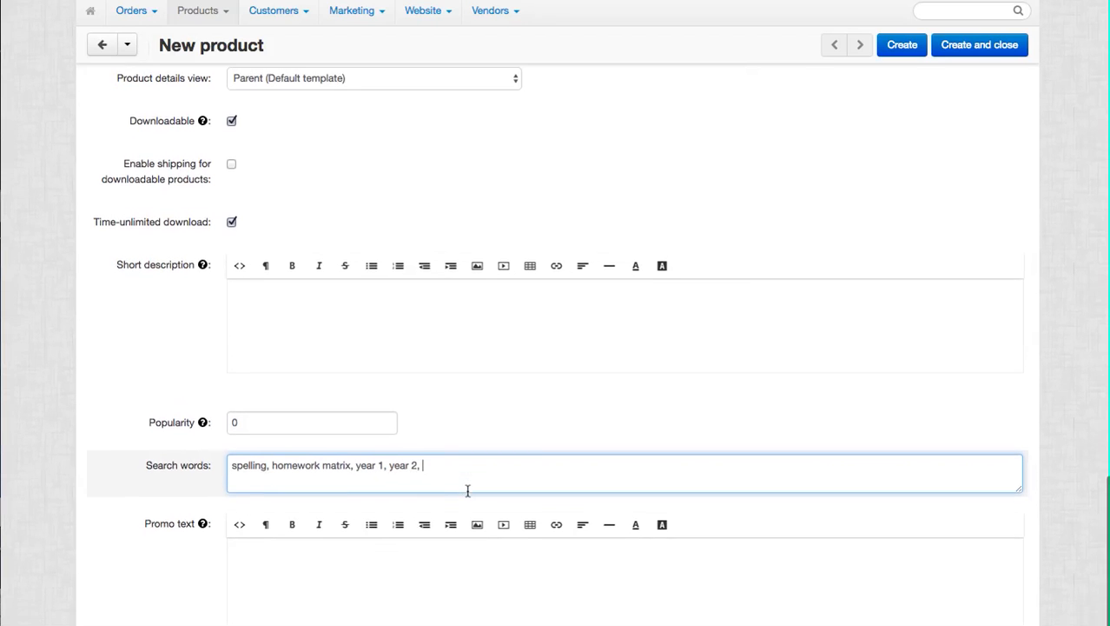
left_click(258, 528)
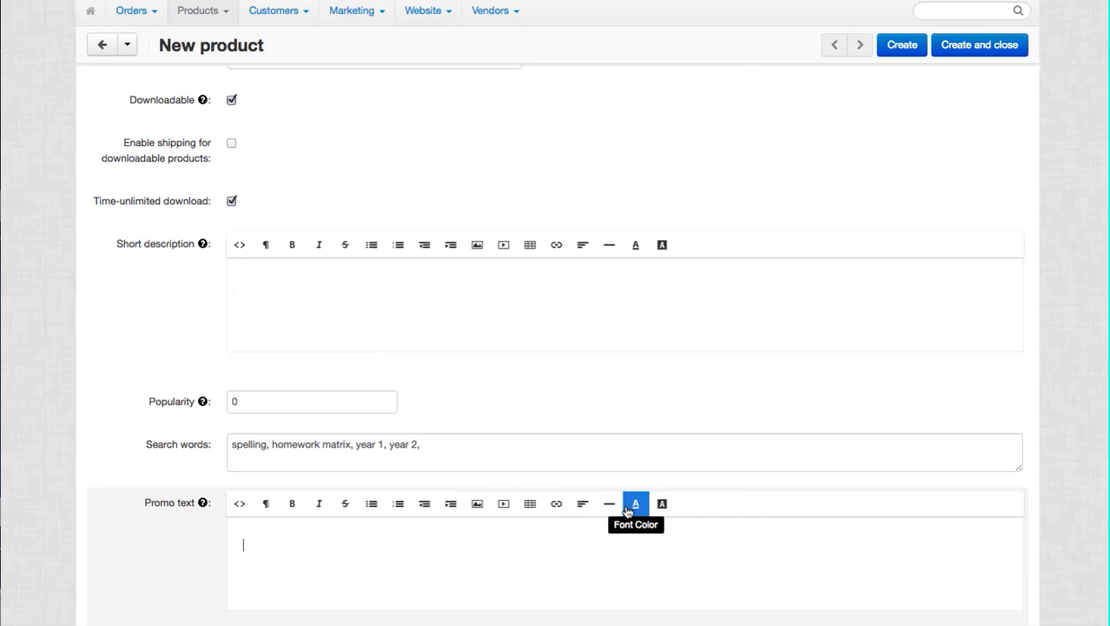
Review the product's Extra, Availability and Pricing / inventory settings
scroll(362, 546, "up", 5)
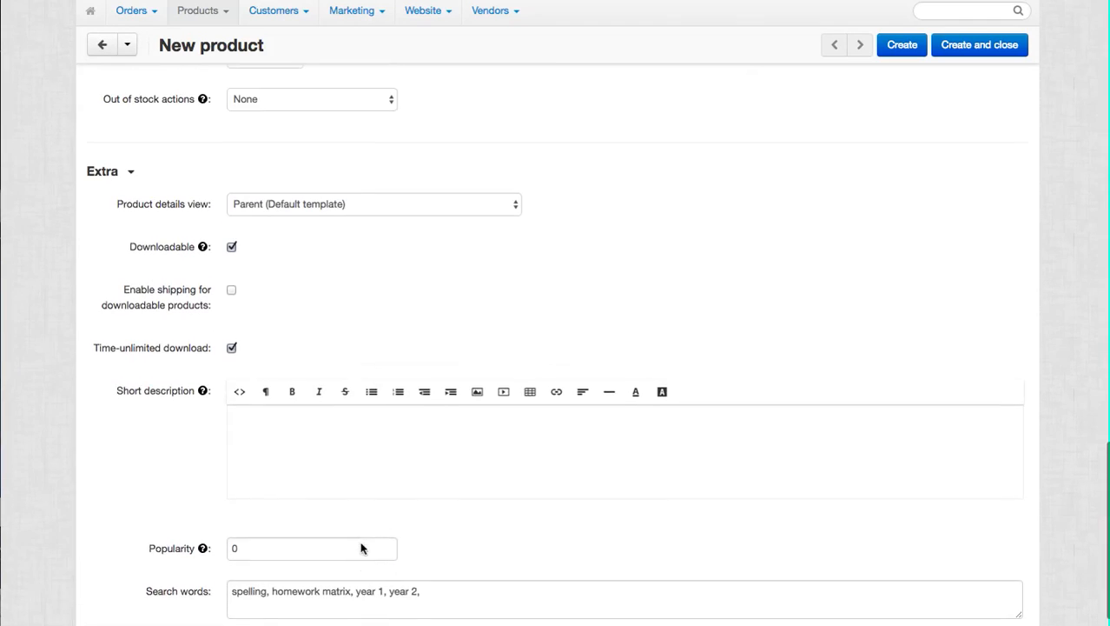
scroll(362, 549, "up", 2)
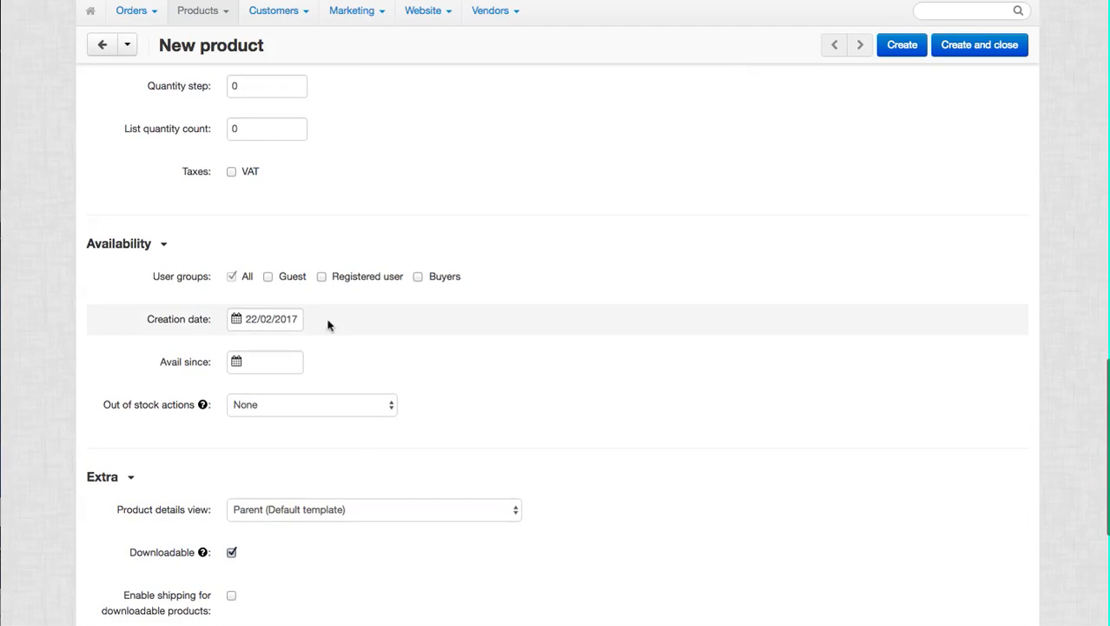
scroll(629, 346, "up", 1)
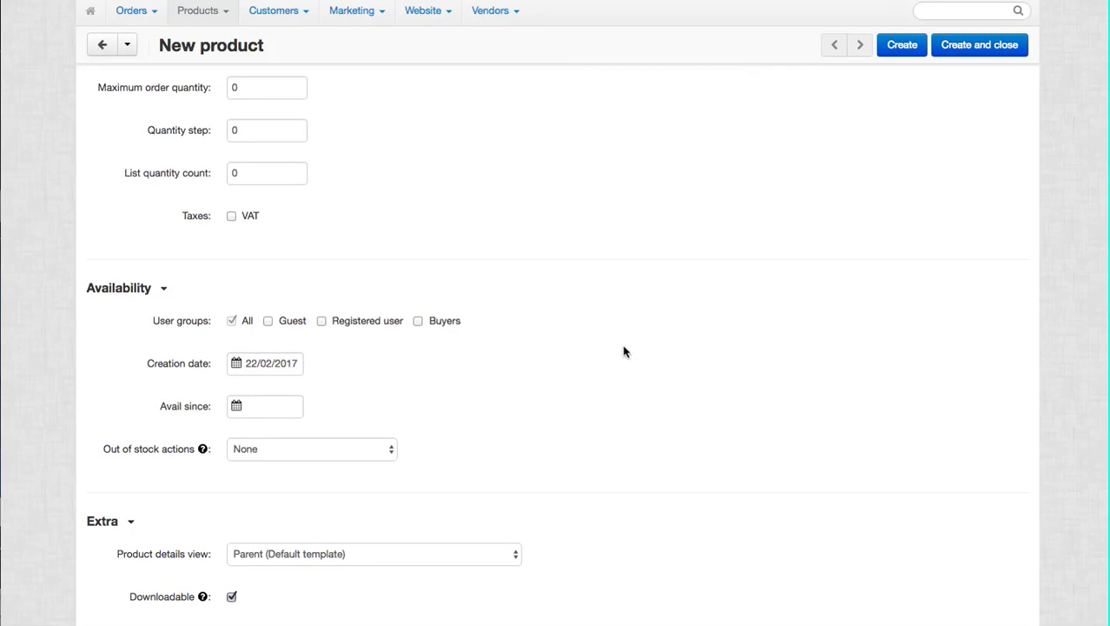
scroll(593, 347, "up", 3)
scroll(592, 348, "up", 3)
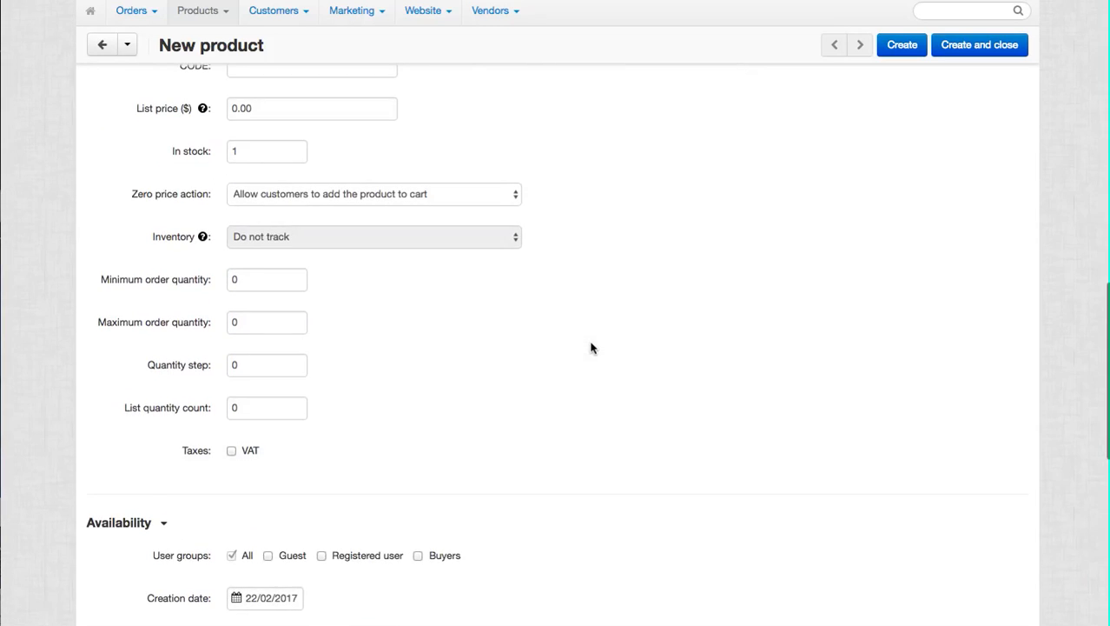
scroll(592, 348, "down", 6)
scroll(590, 347, "down", 8)
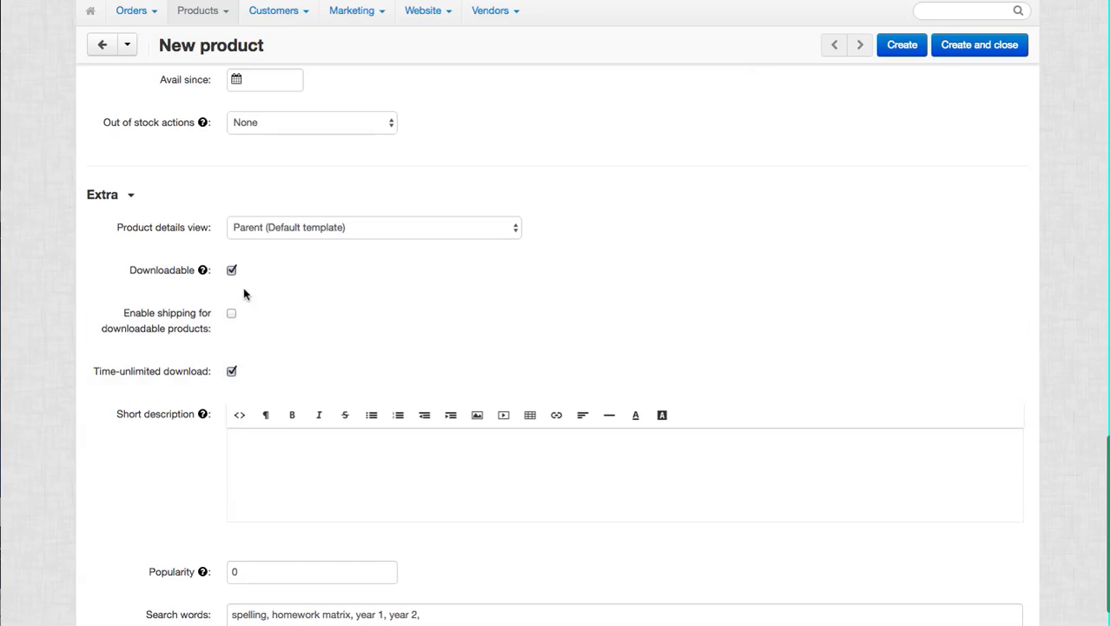
scroll(471, 288, "up", 5)
scroll(473, 288, "up", 5)
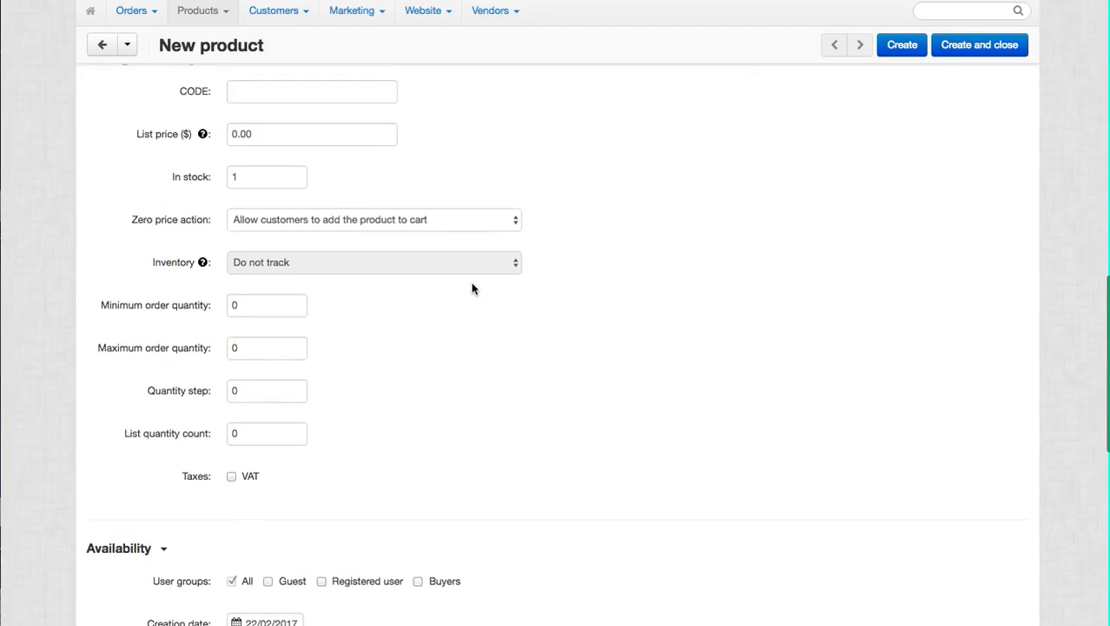
Choose the local Desktop file CTPAvatar copy.png as the product's main image
scroll(472, 289, "up", 1)
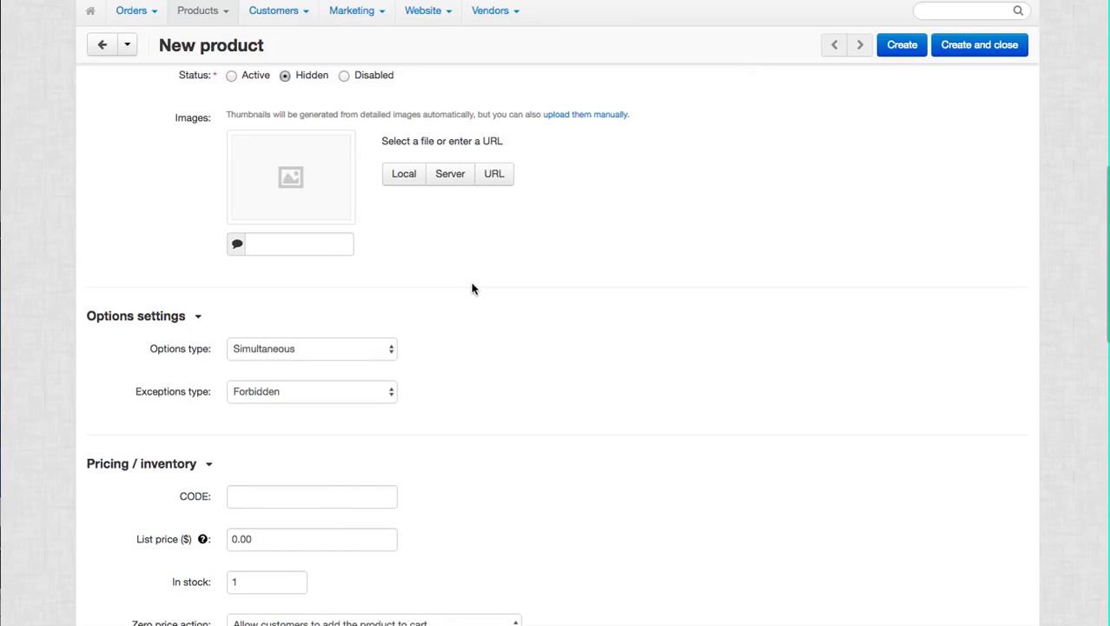
scroll(472, 289, "up", 1)
scroll(472, 288, "up", 3)
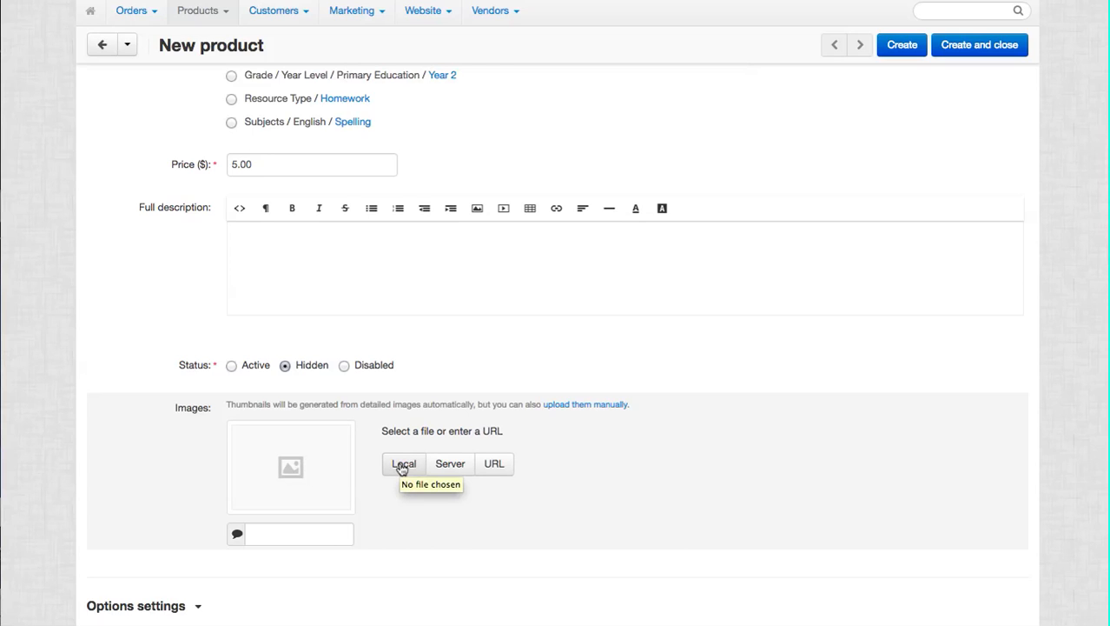
left_click(402, 466)
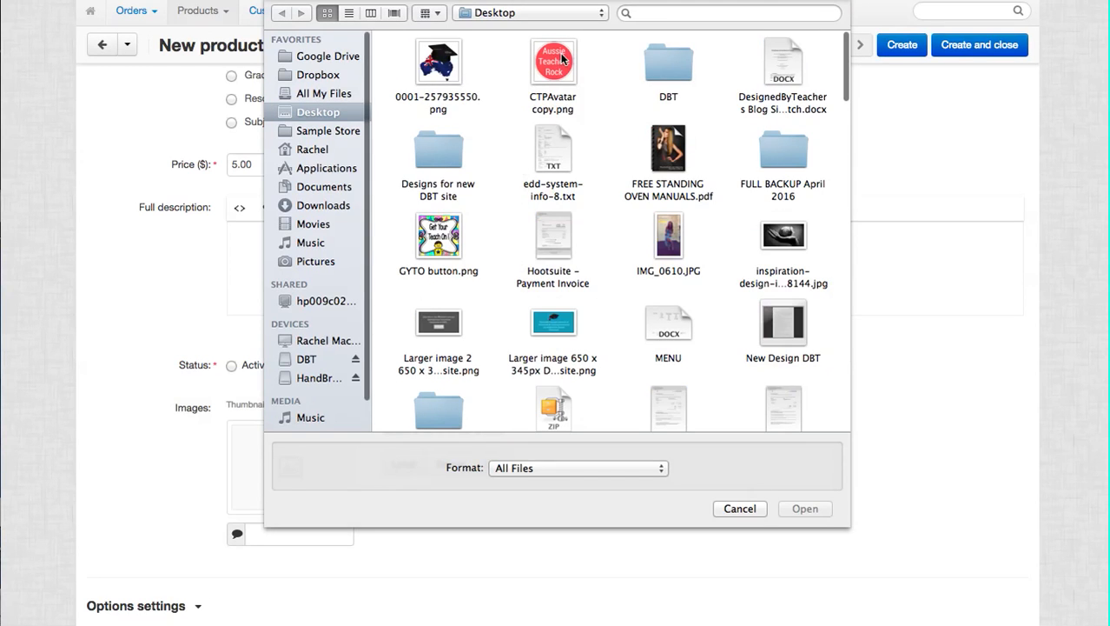
left_click(804, 509)
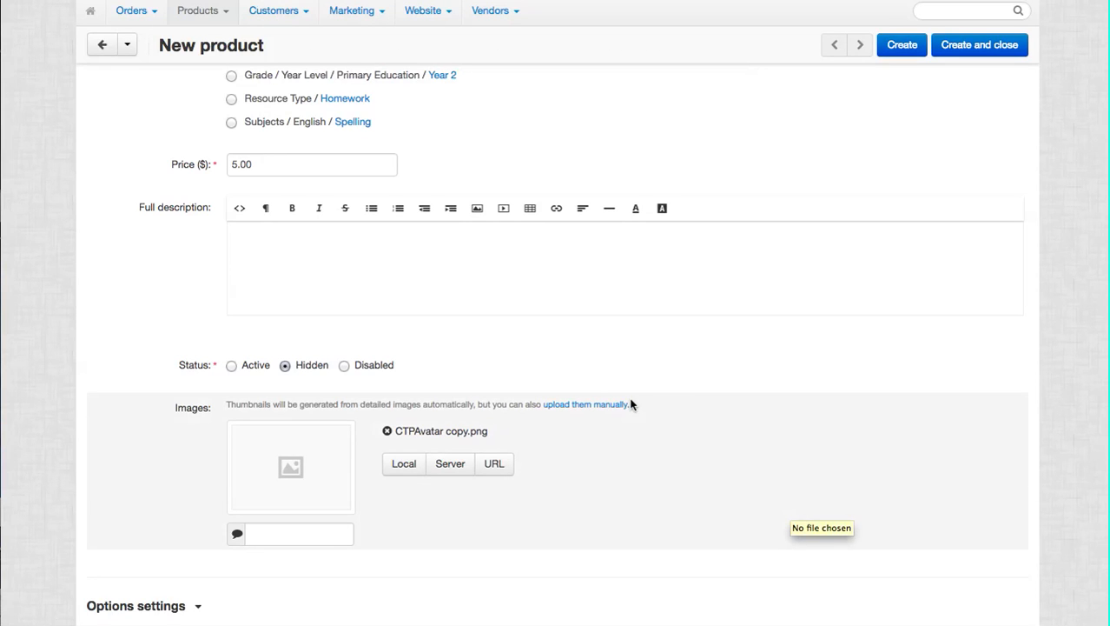
Add the local Desktop file 0001-257935550.png as an additional image for the product
scroll(644, 399, "up", 5)
scroll(643, 400, "up", 2)
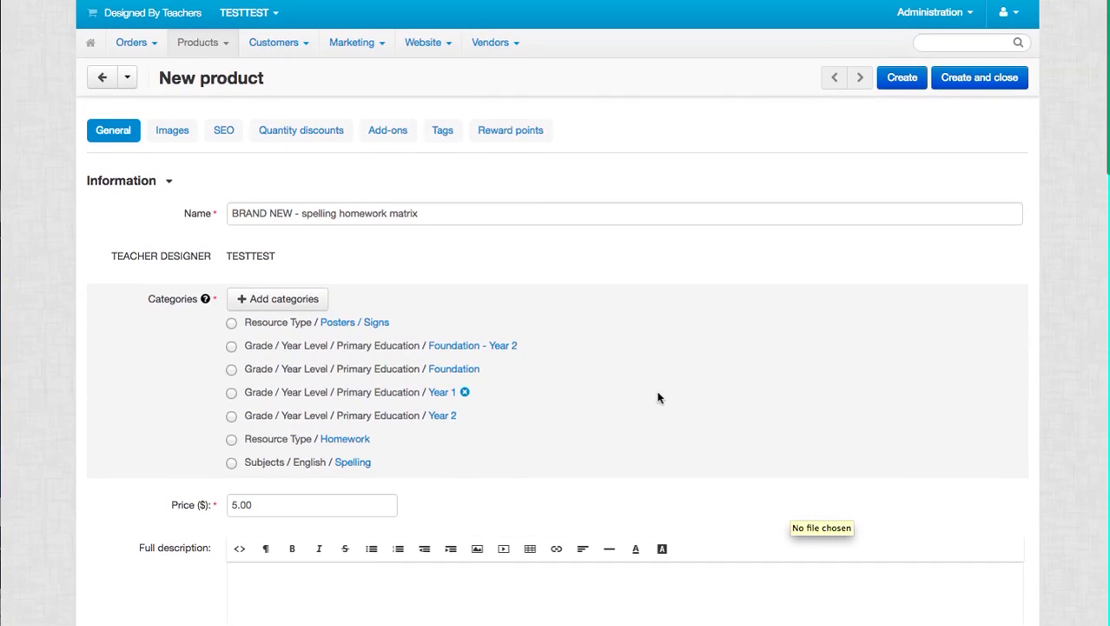
left_click(172, 134)
left_click(264, 299)
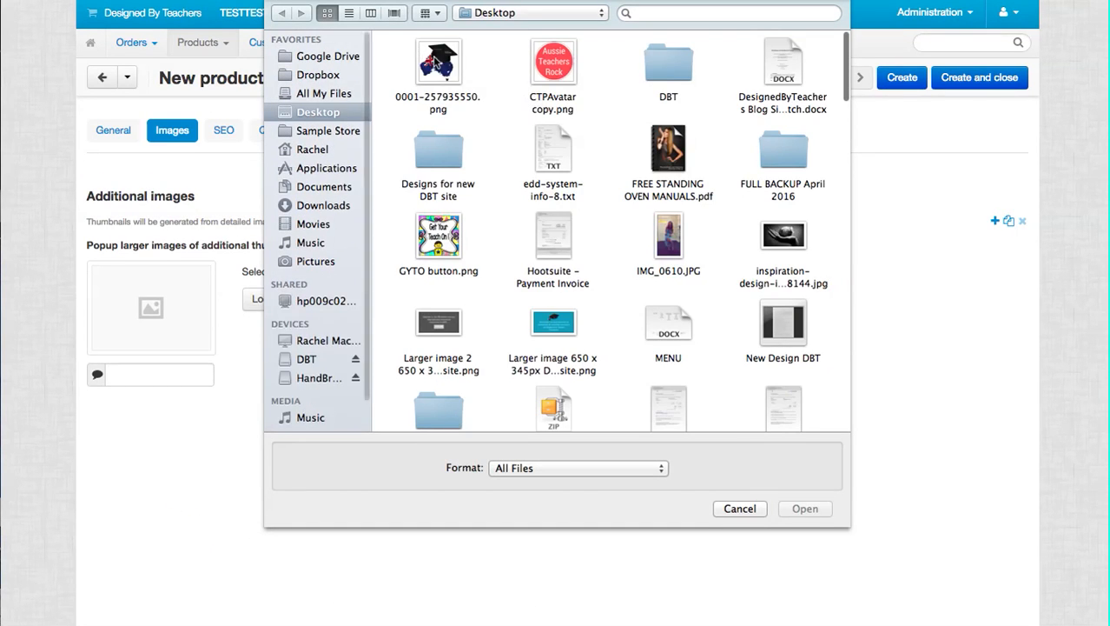
left_click(437, 65)
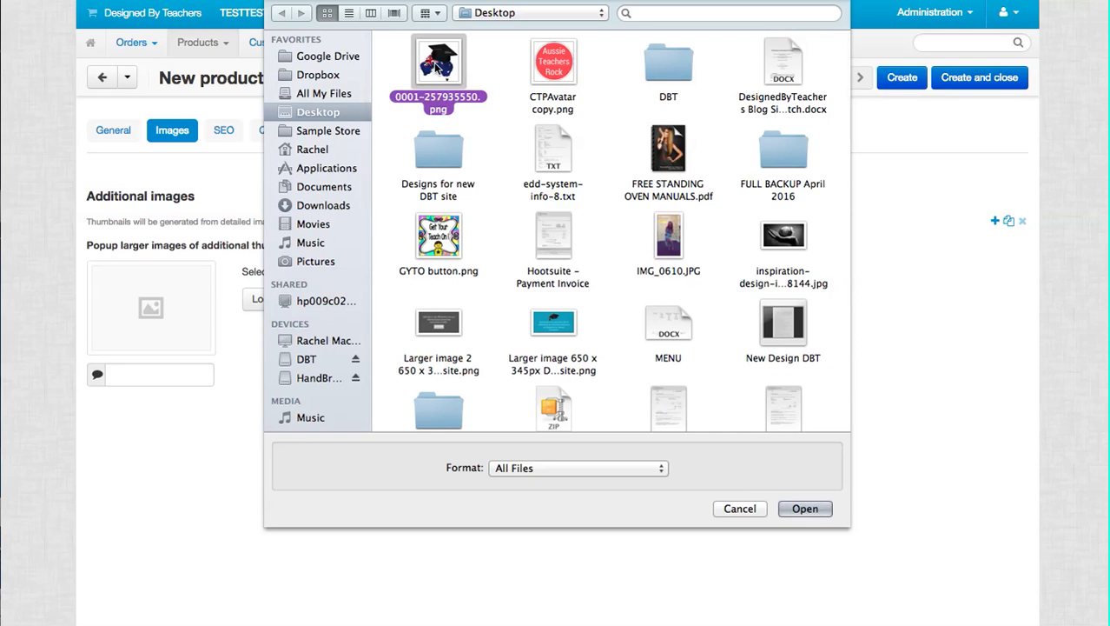
left_click(804, 508)
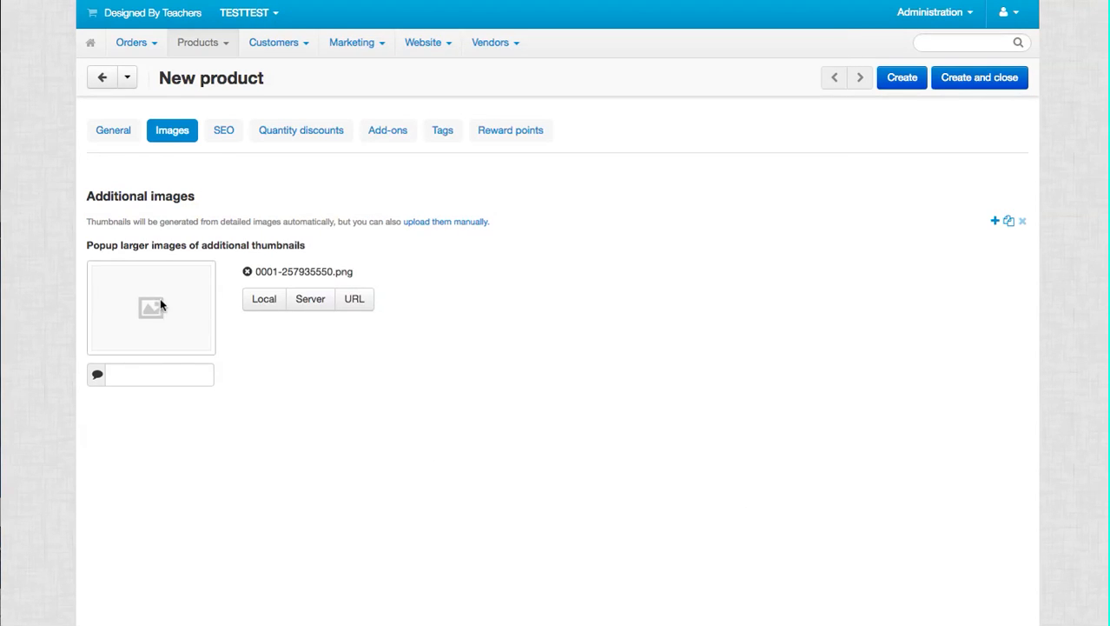
Look over the SEO and quantity discount settings, and disable MY Feature Resources in the add-on settings
left_click(225, 131)
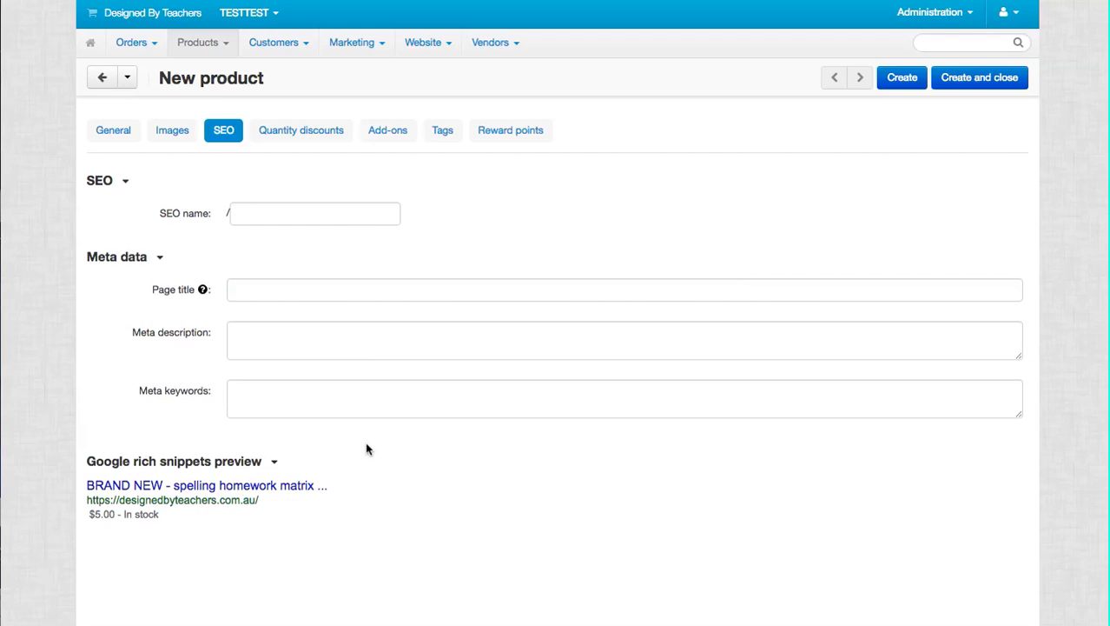
left_click(309, 135)
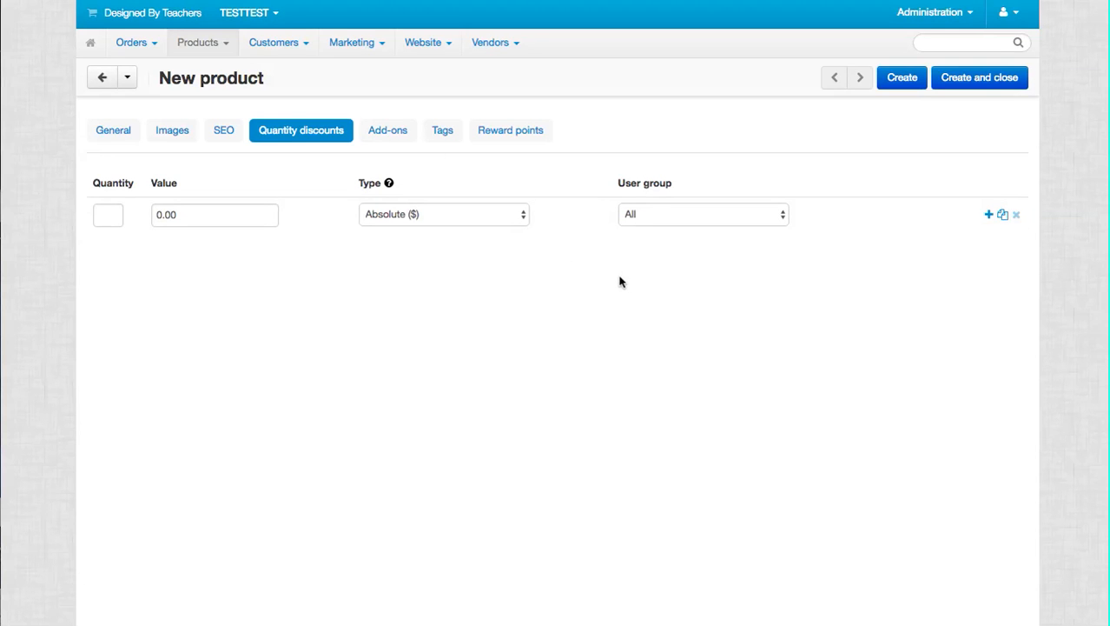
left_click(395, 136)
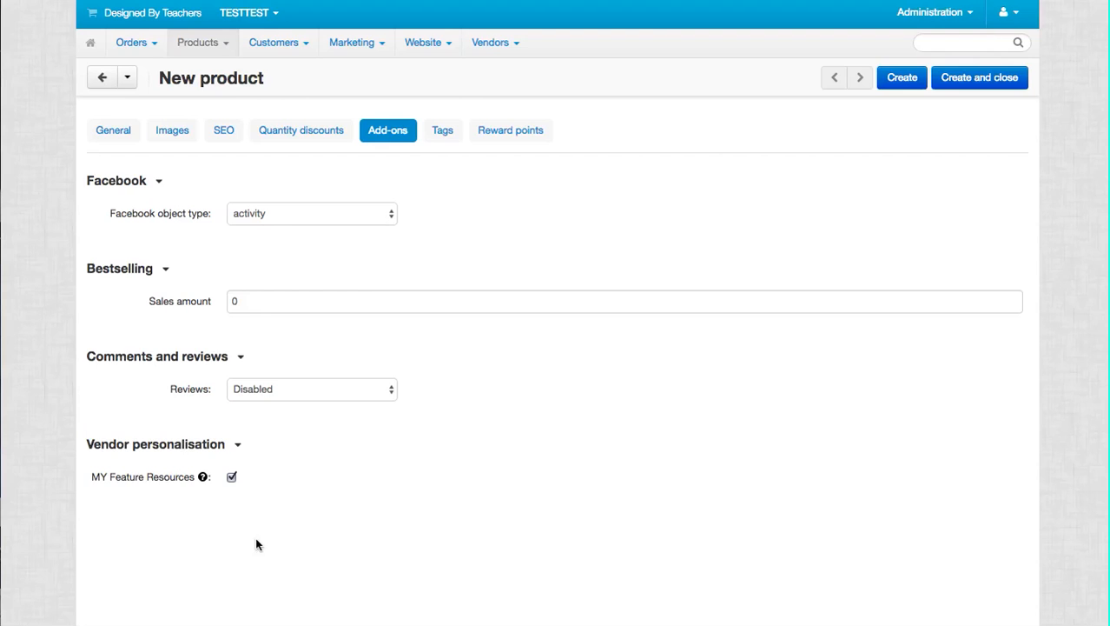
left_click(232, 477)
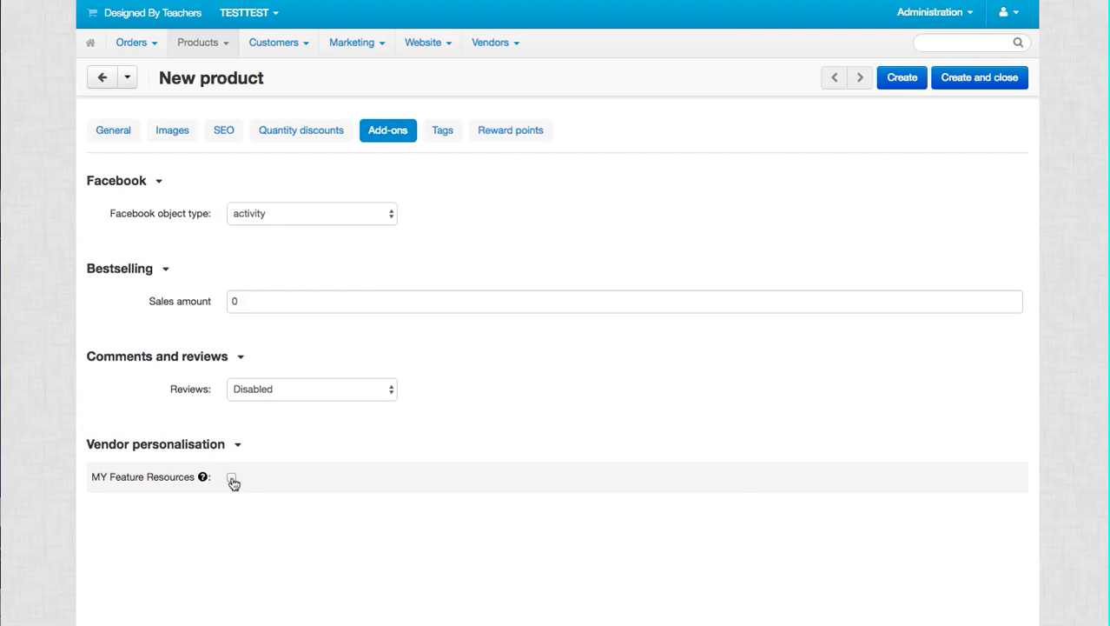
Enable MY Feature Resources and set the product's reviews to Communication and Rating
left_click(232, 479)
left_click(392, 389)
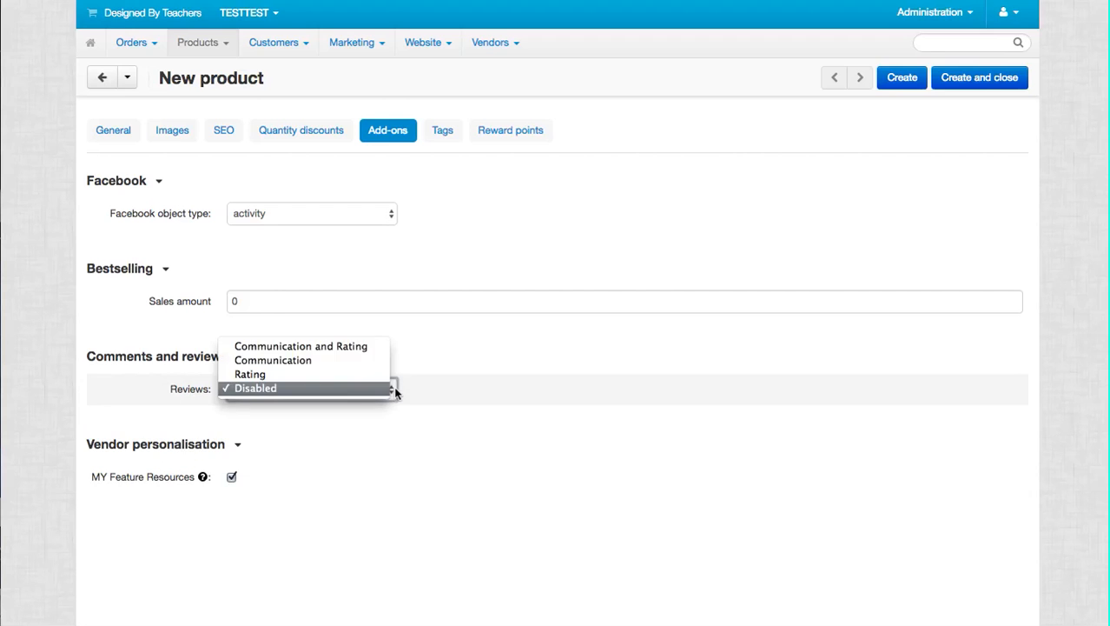
left_click(339, 347)
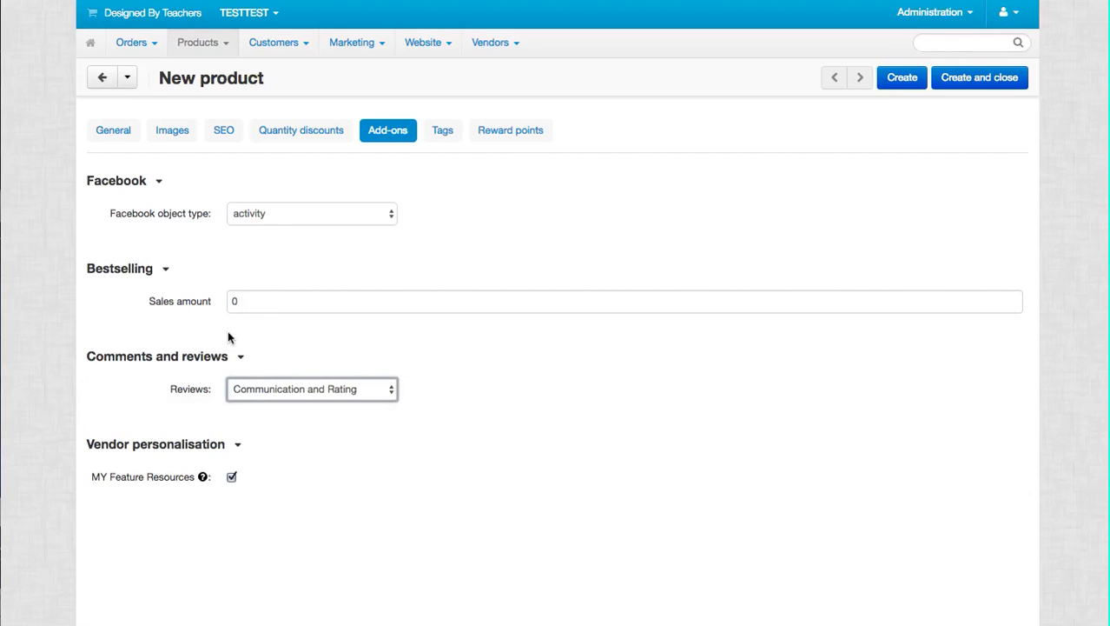
Add the tags "year 1" and "spelling" to the product
left_click(447, 137)
type("year 1")
key("Return")
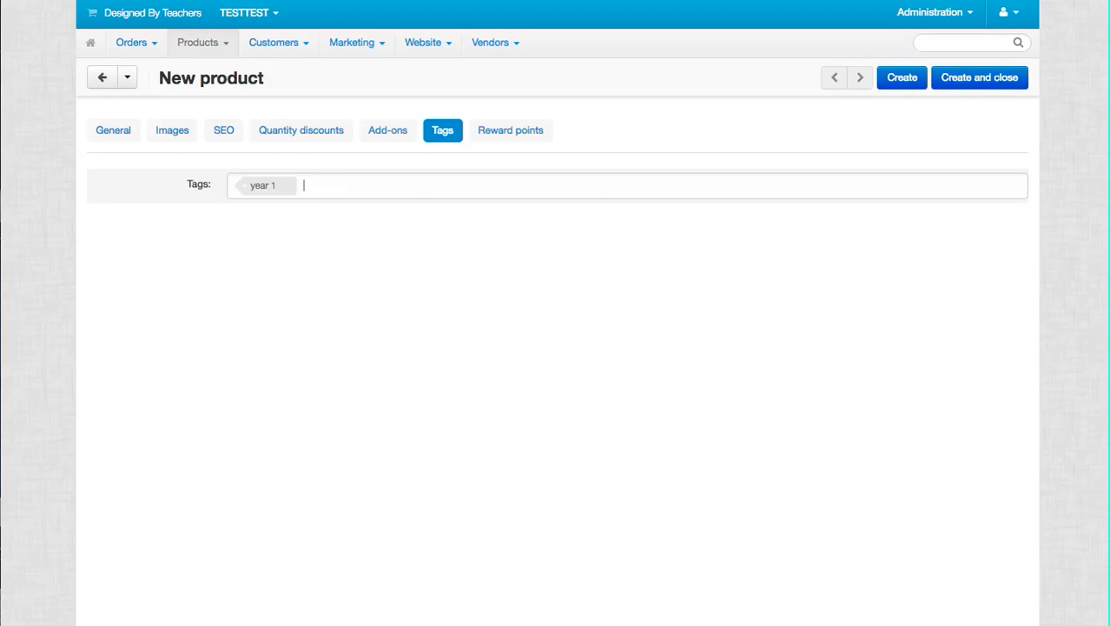
type("spelling")
key("Return")
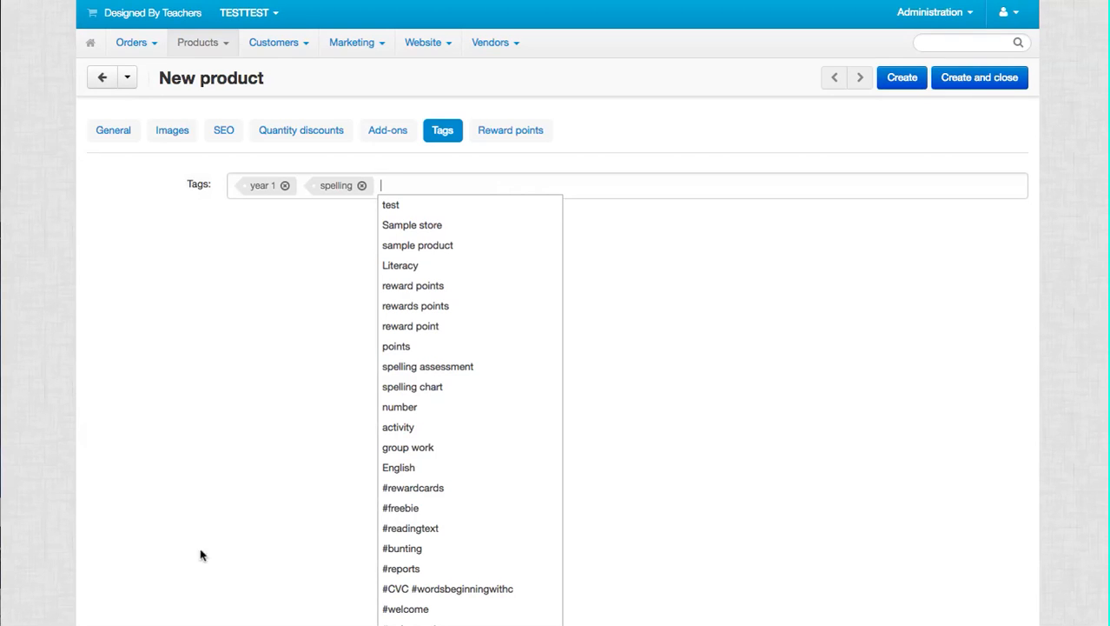
Switch to the storefront's sample product page to examine its tags, and return to the new product form
left_click(13, 623)
left_click_drag(165, 600, 148, 0)
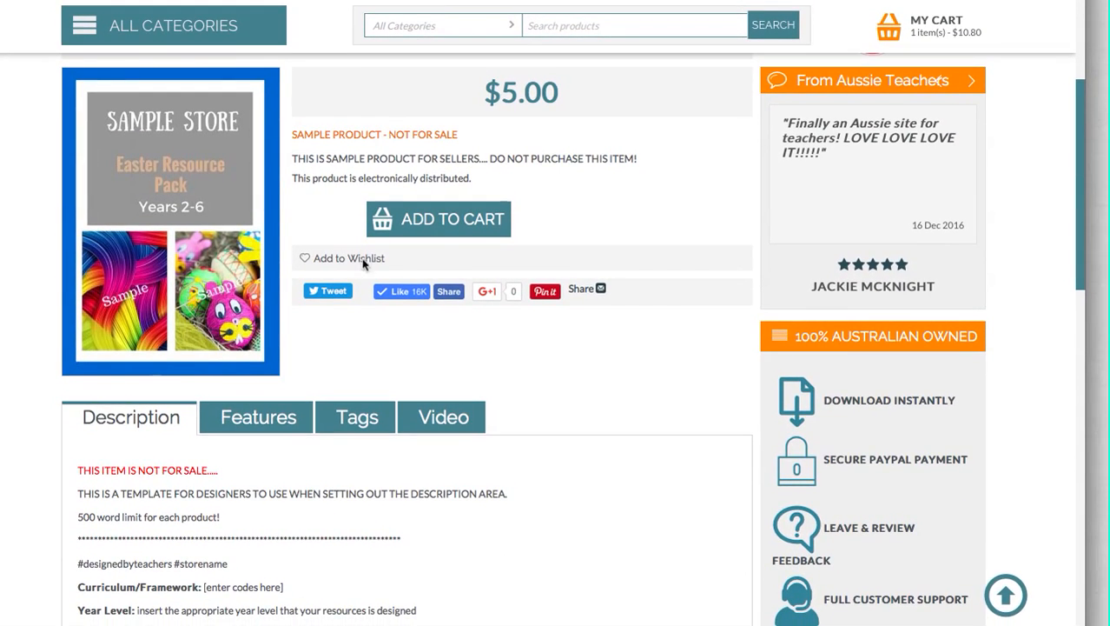
left_click(361, 414)
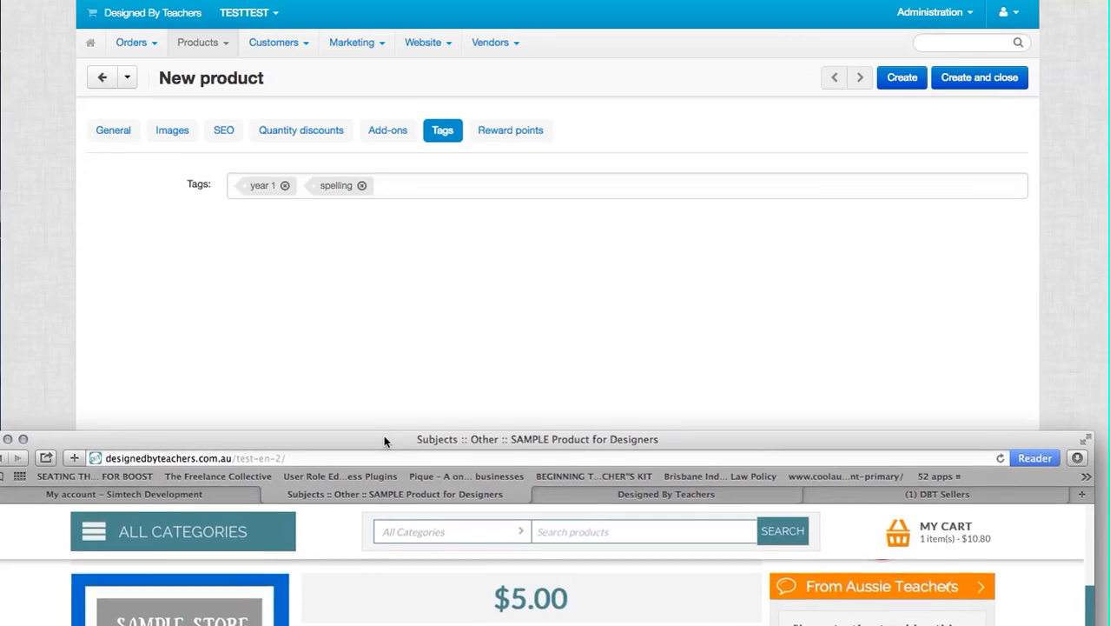
left_click_drag(384, 367, 382, 596)
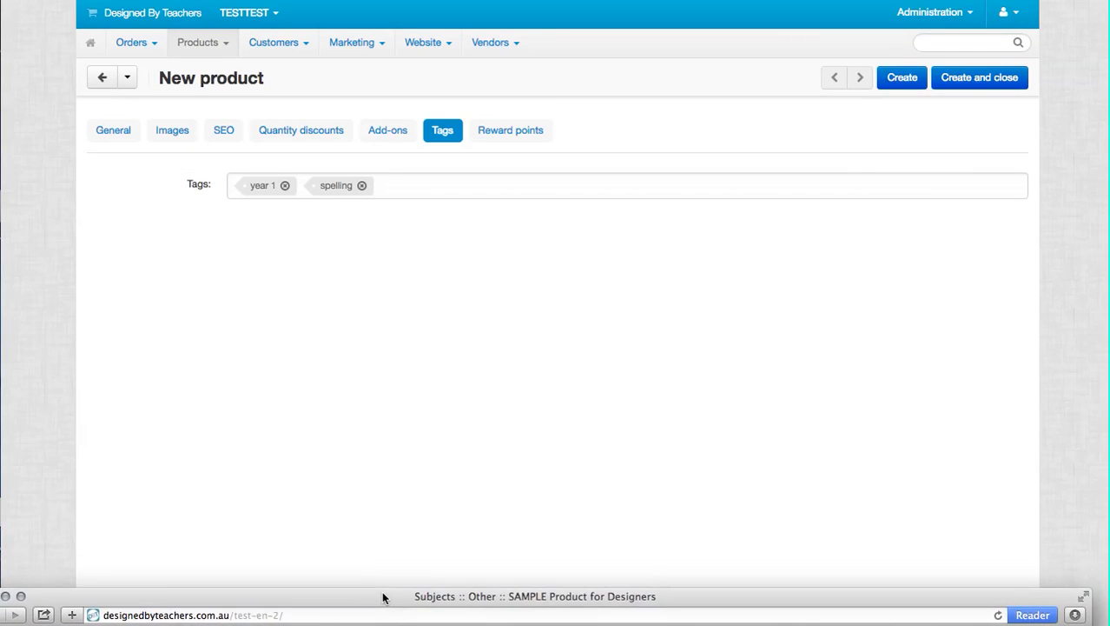
left_click(441, 323)
Check the reward points settings, and create and close the new product
left_click(531, 137)
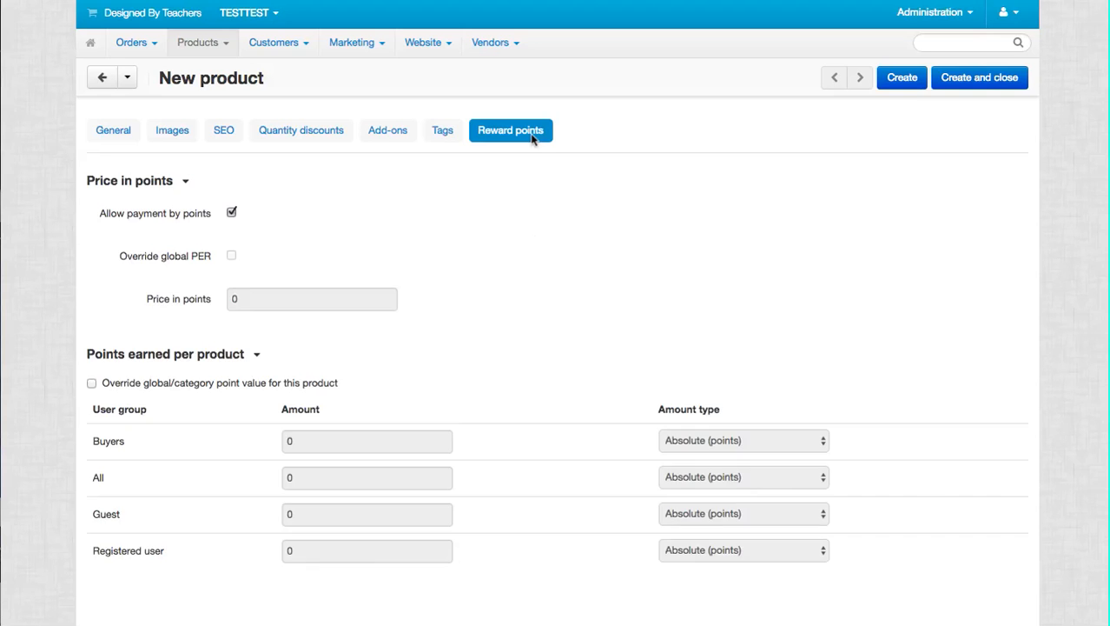
left_click(114, 133)
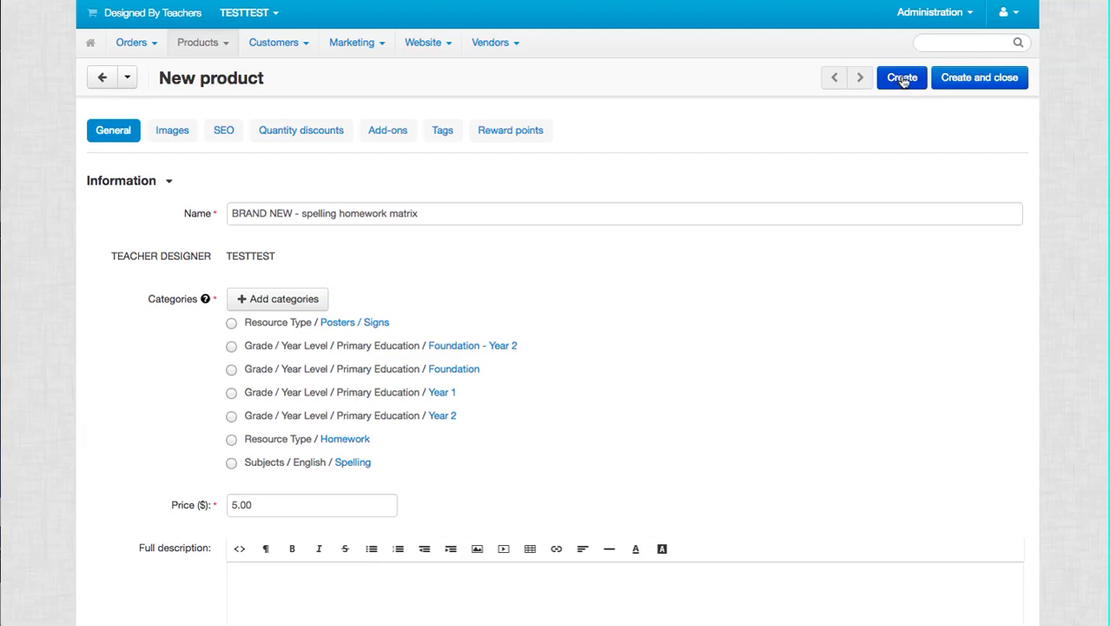
left_click(965, 80)
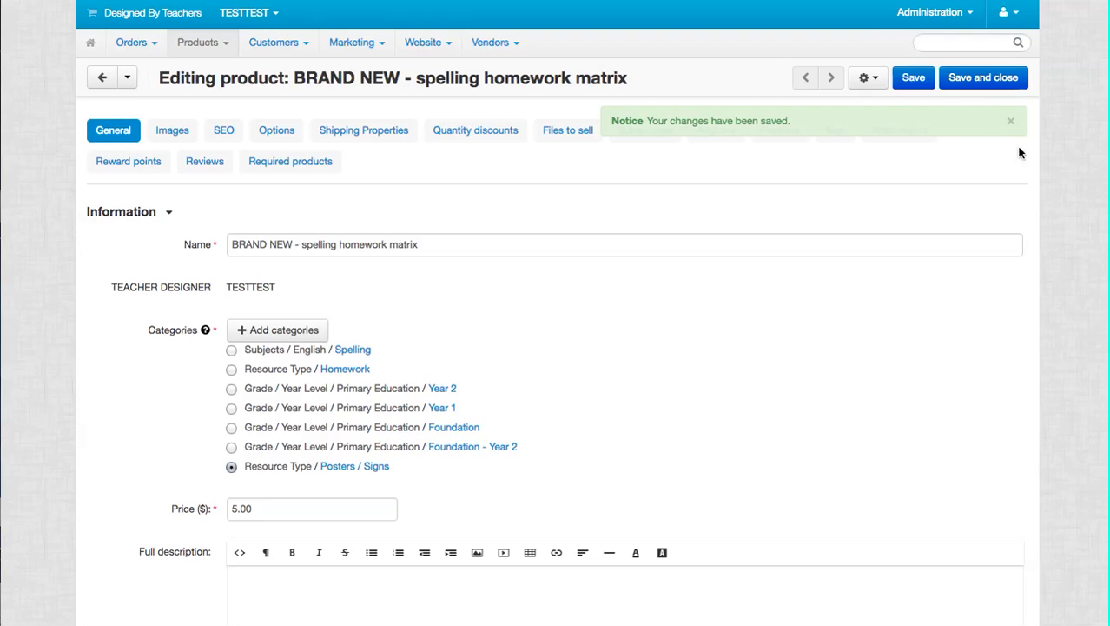
left_click(1010, 122)
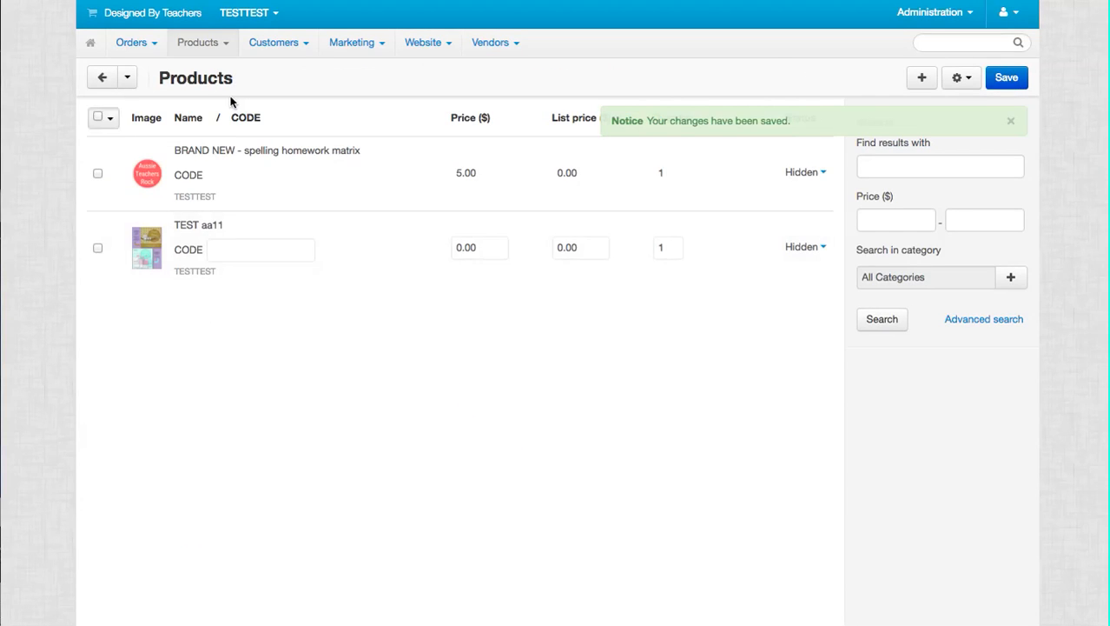
Open the BRAND NEW - spelling homework matrix product and start a new file to sell named "Spelling Matrix File"
mouse_move(264, 142)
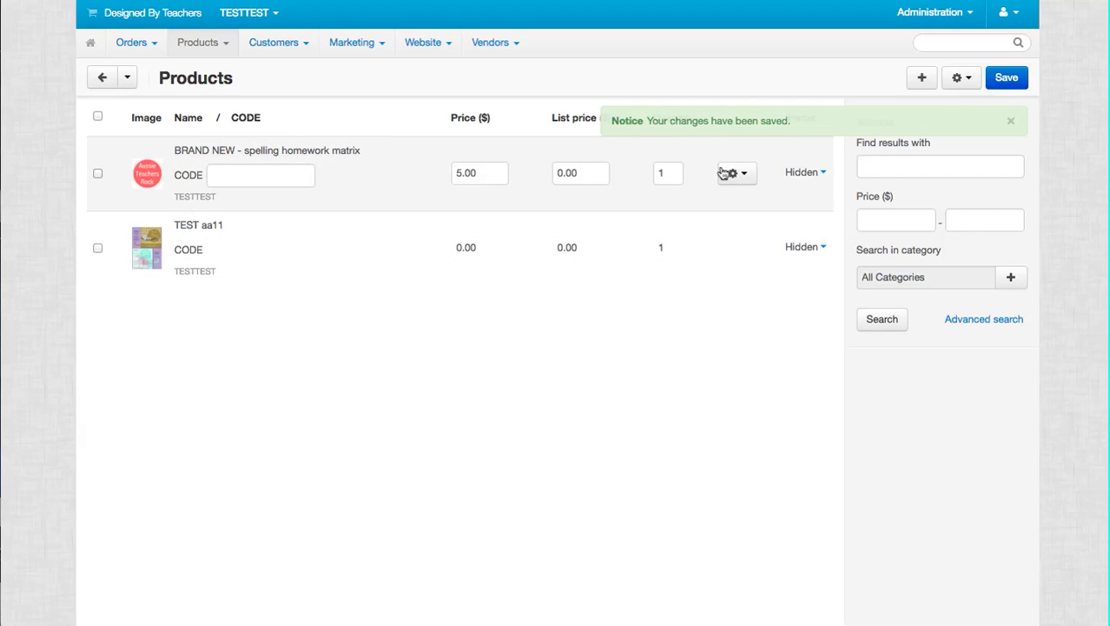
mouse_move(654, 240)
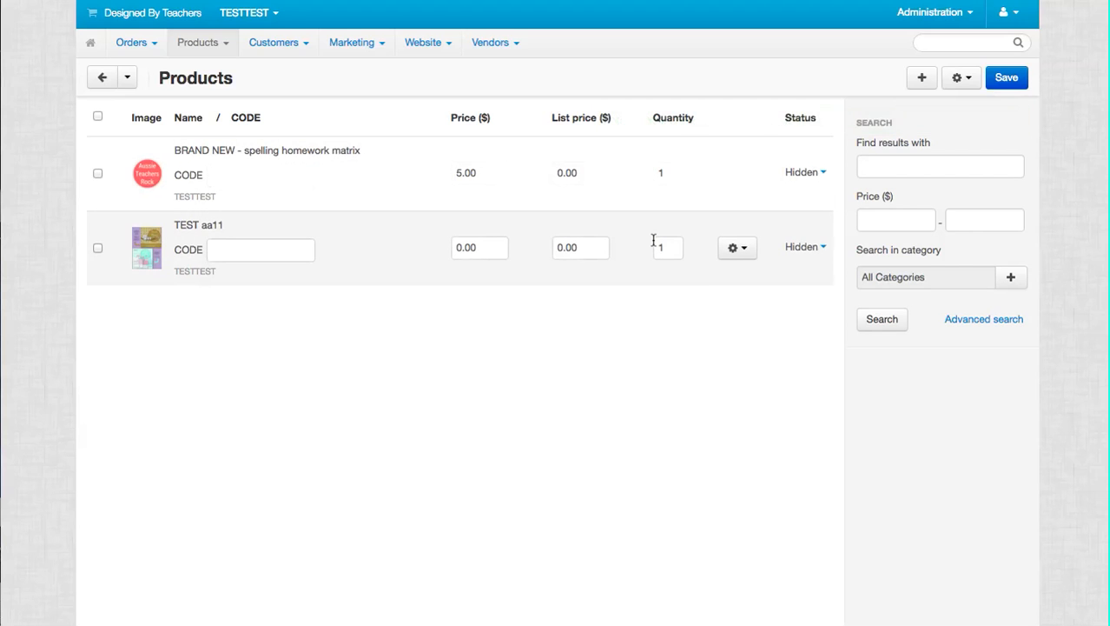
mouse_move(396, 196)
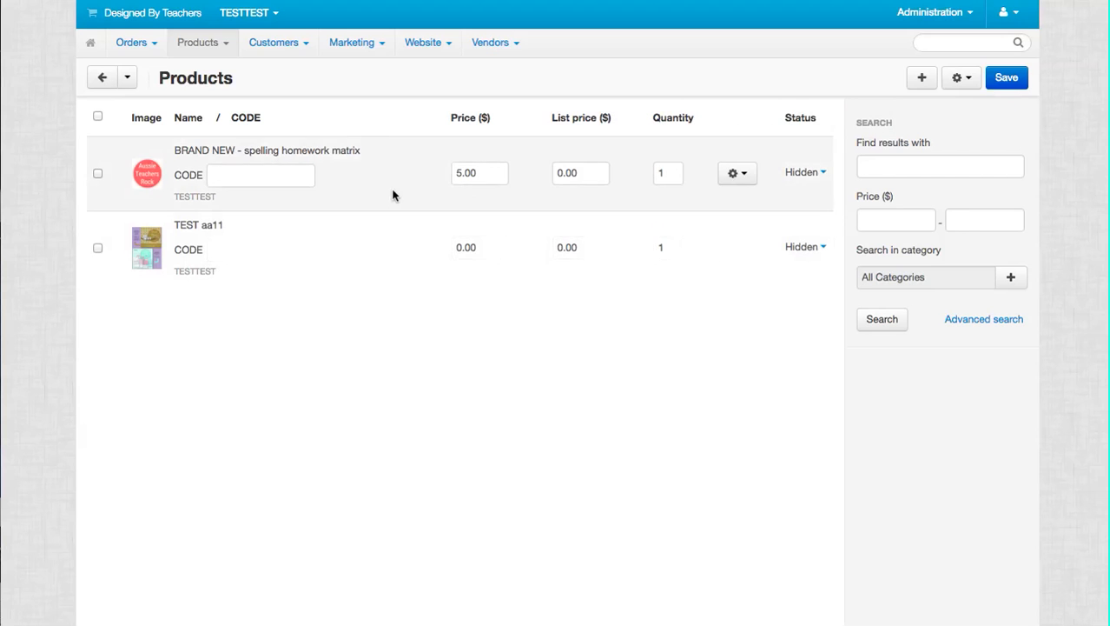
left_click(346, 152)
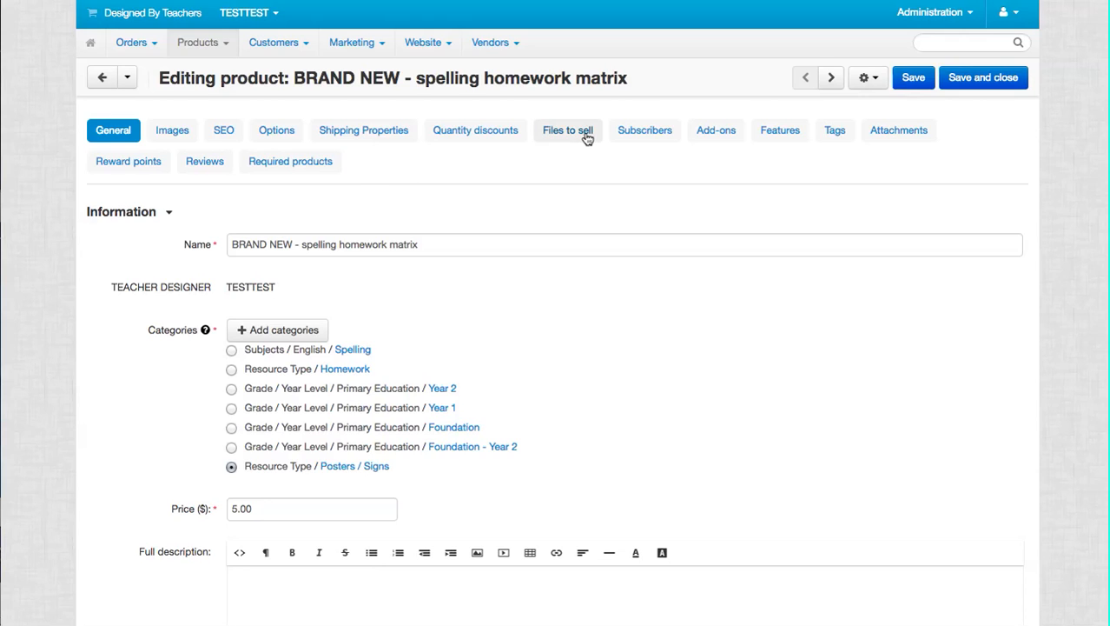
left_click(570, 135)
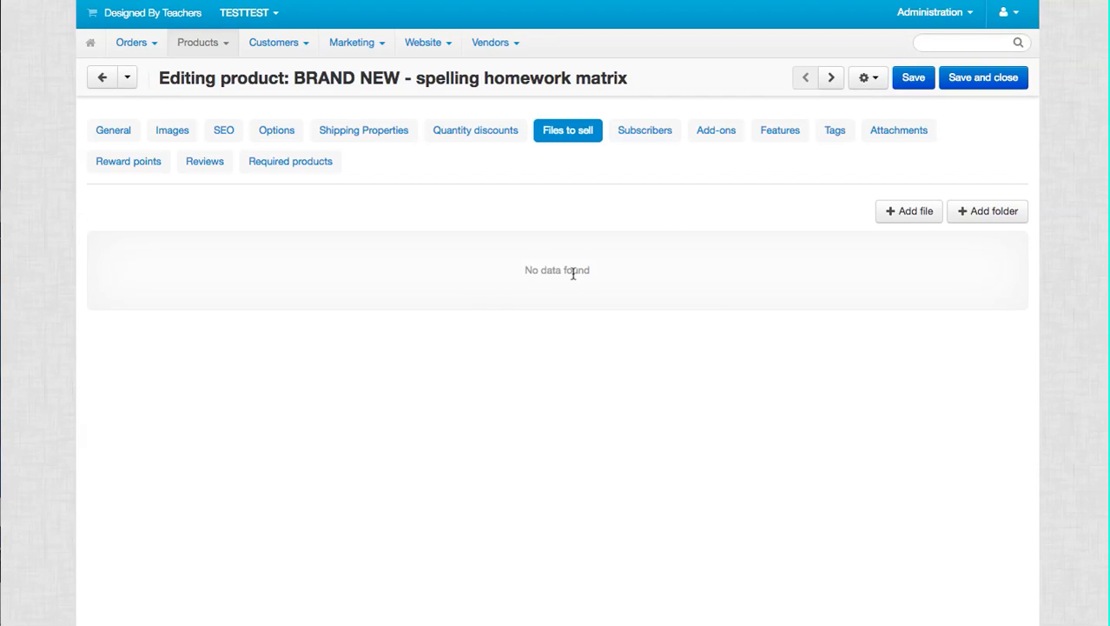
left_click(912, 211)
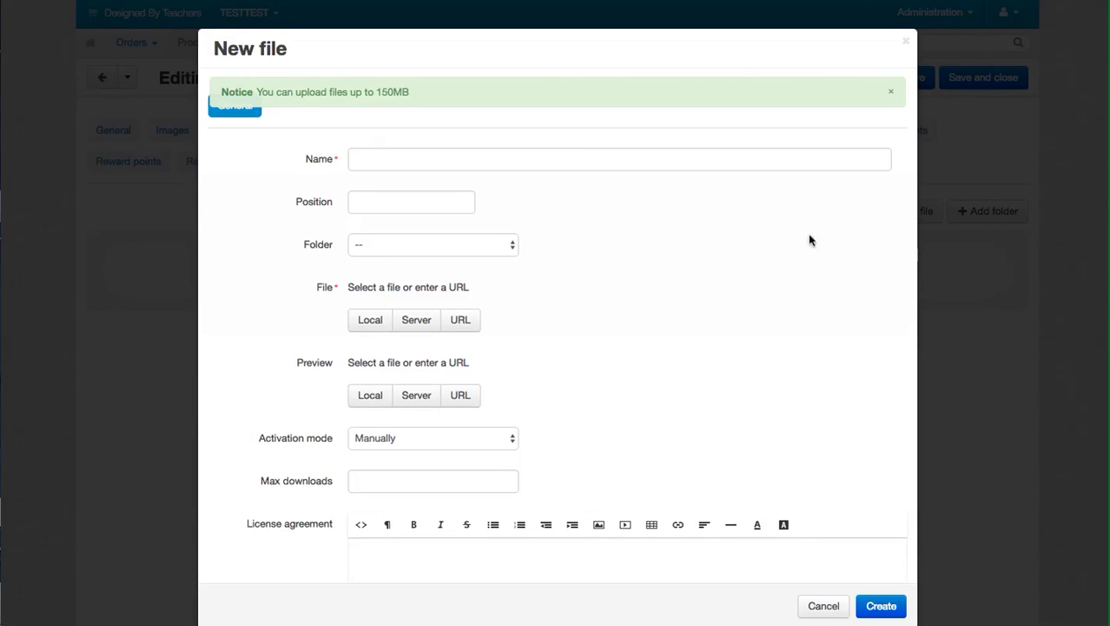
left_click(468, 160)
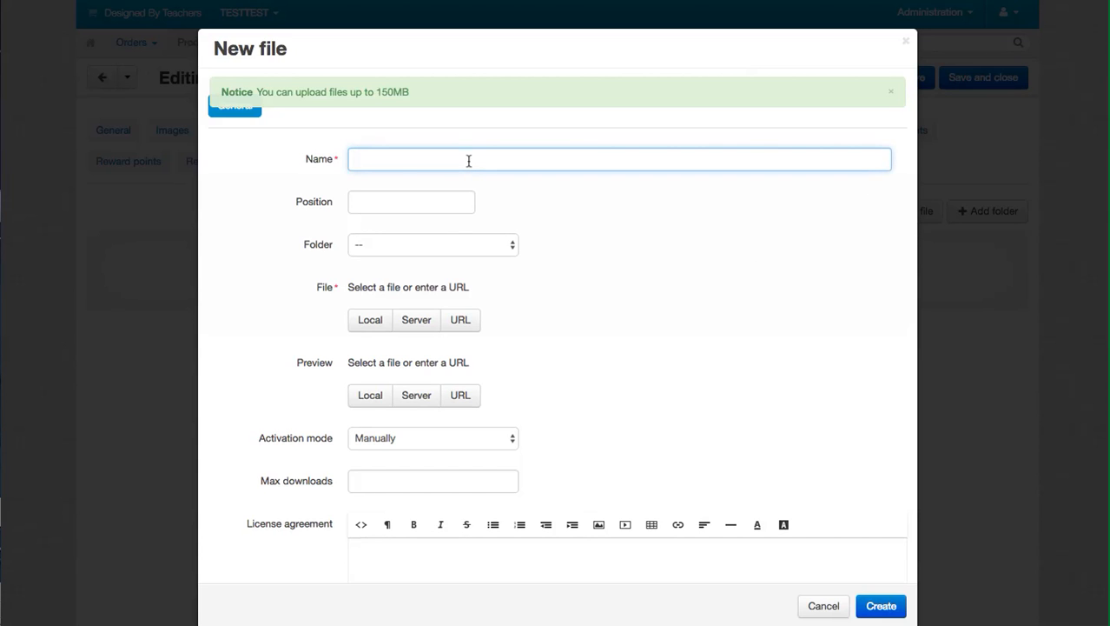
type("Spelling Matrix File")
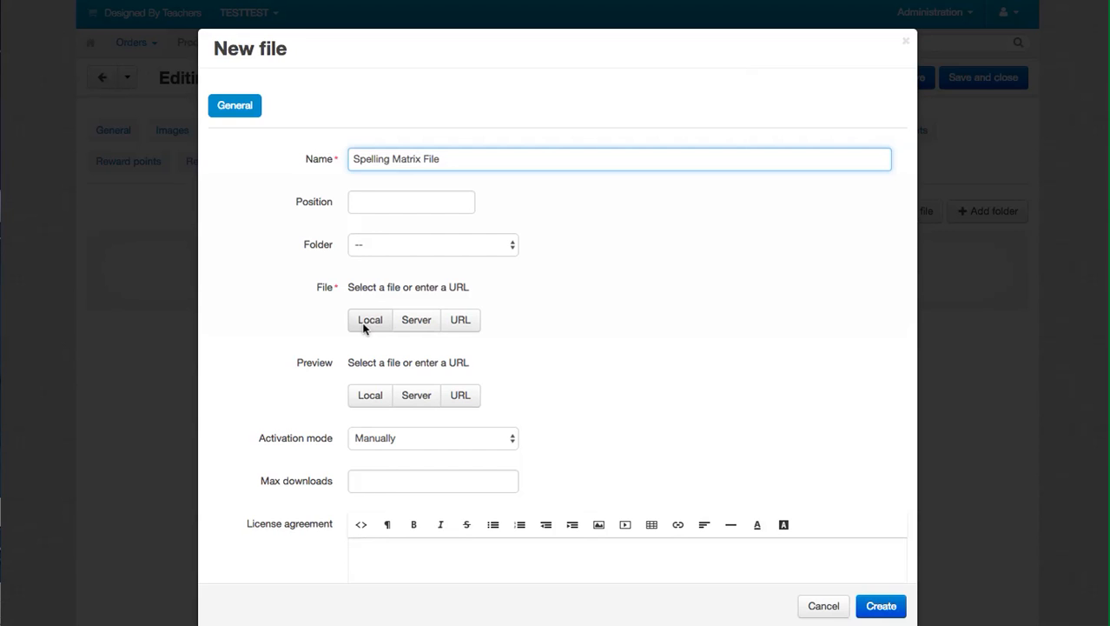
Set the new file's activation mode to After full payment and try to create it without choosing a file
left_click(370, 321)
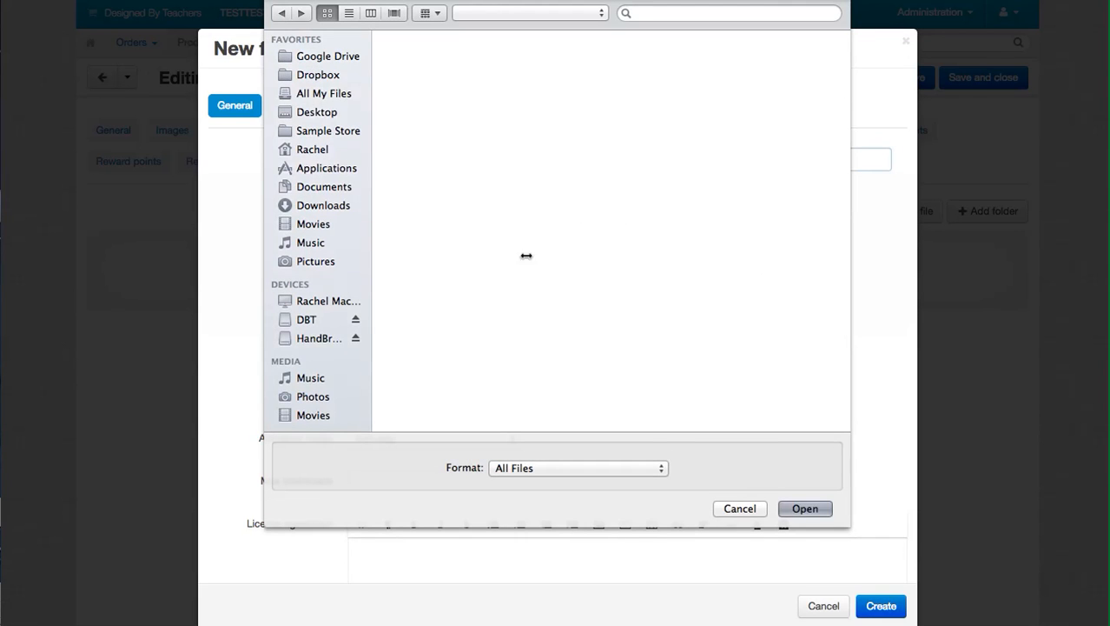
left_click(740, 509)
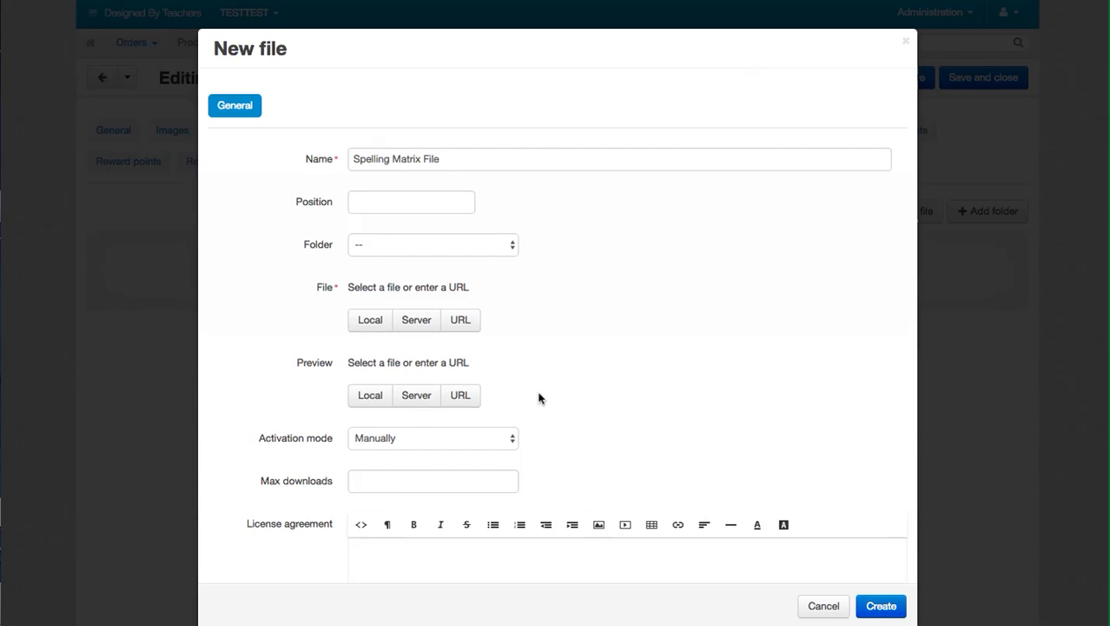
left_click(513, 441)
left_click(425, 465)
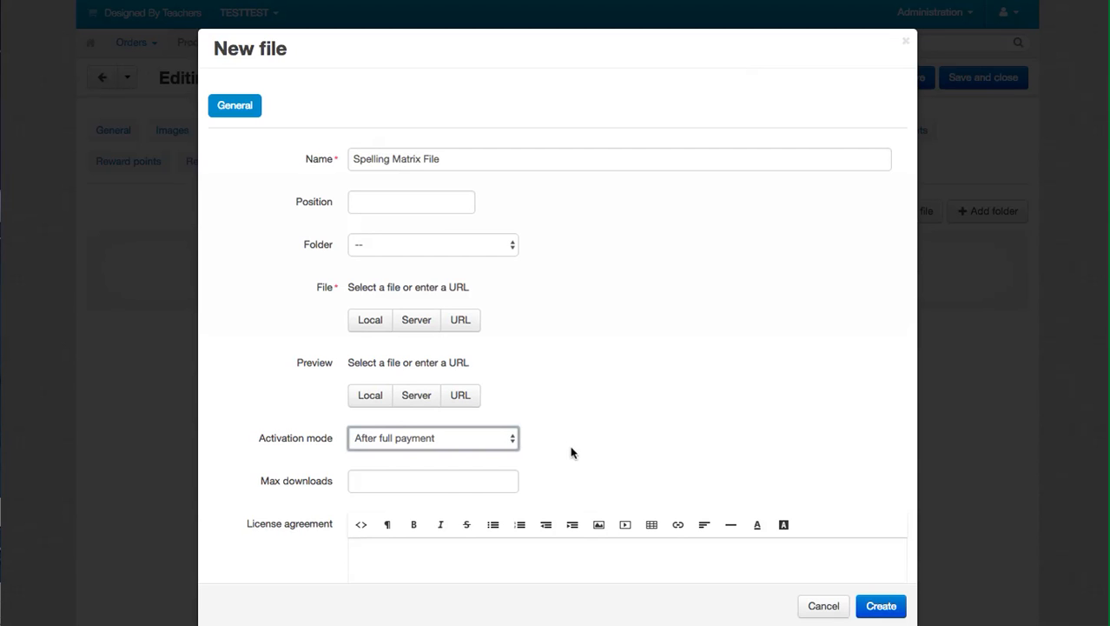
left_click(472, 483)
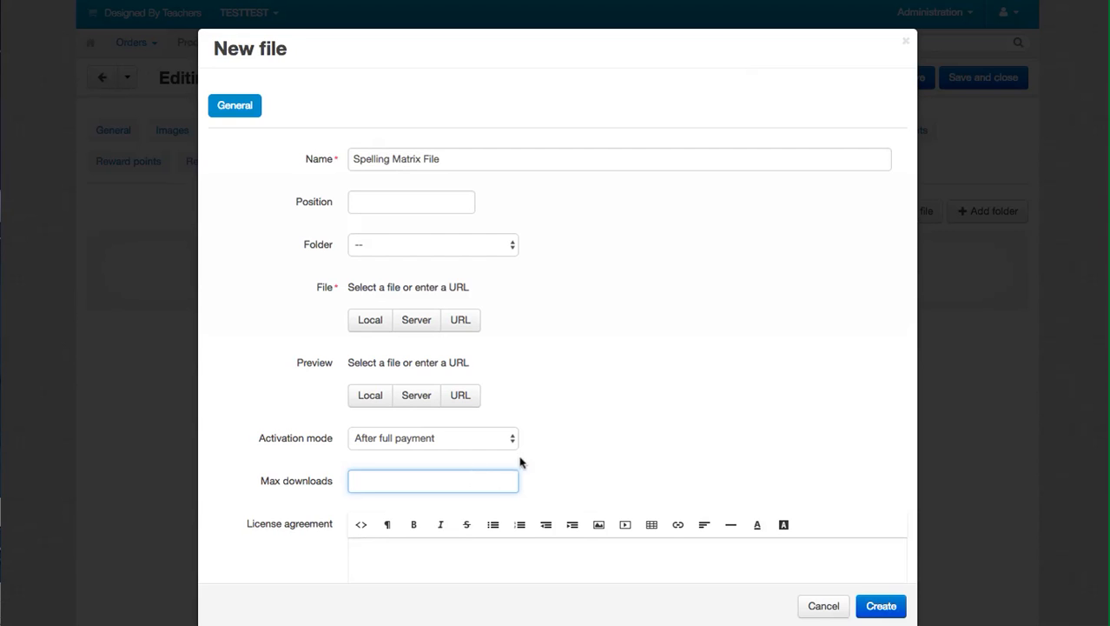
scroll(599, 457, "down", 5)
scroll(599, 456, "down", 3)
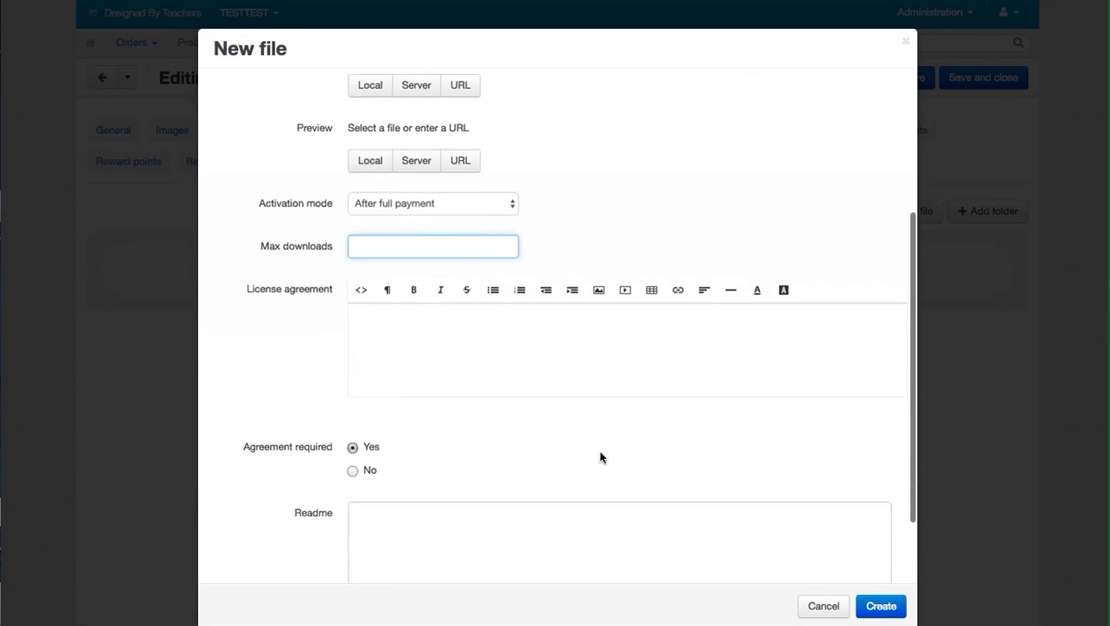
scroll(608, 443, "up", 8)
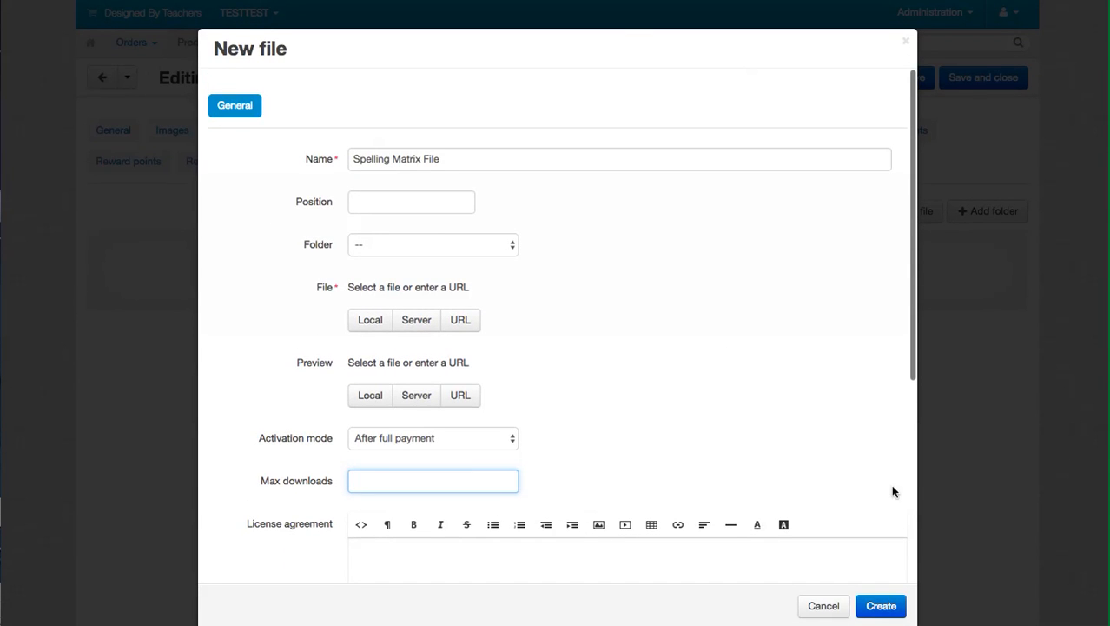
left_click(881, 606)
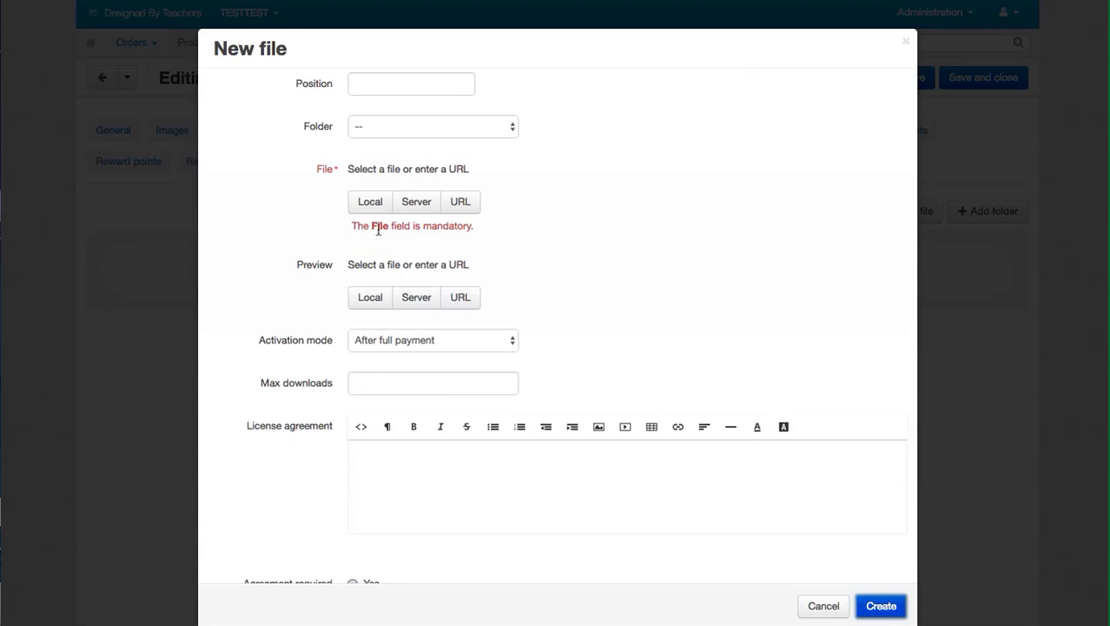
Choose the local Desktop file teacher mega planner updated-2 3.zip as the file to sell and create the file entry
left_click(372, 202)
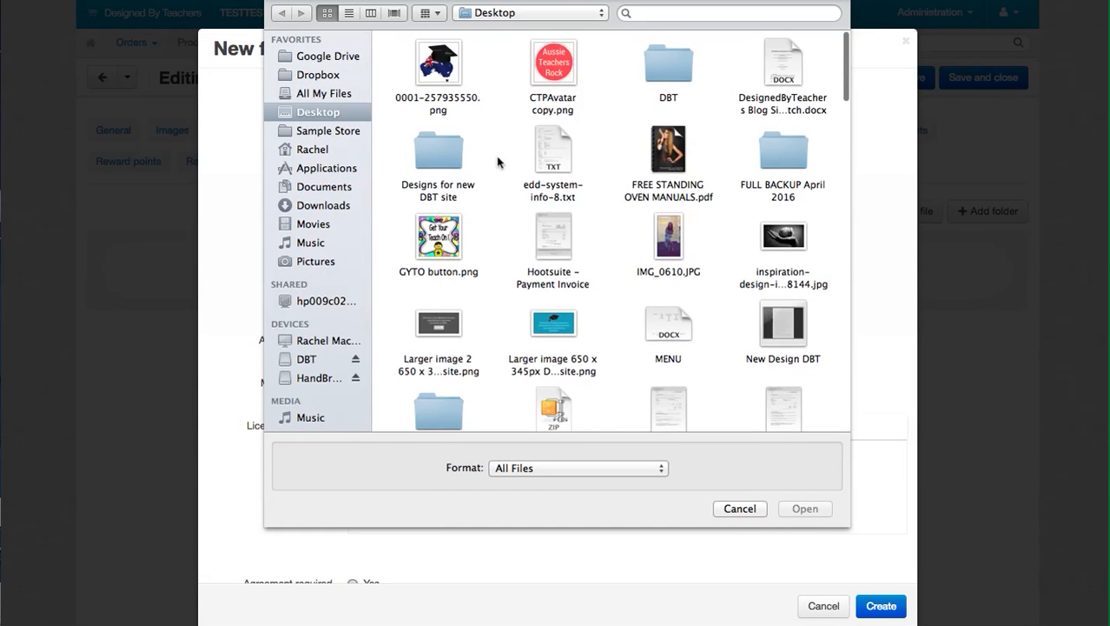
scroll(501, 167, "down", 4)
scroll(501, 167, "down", 2)
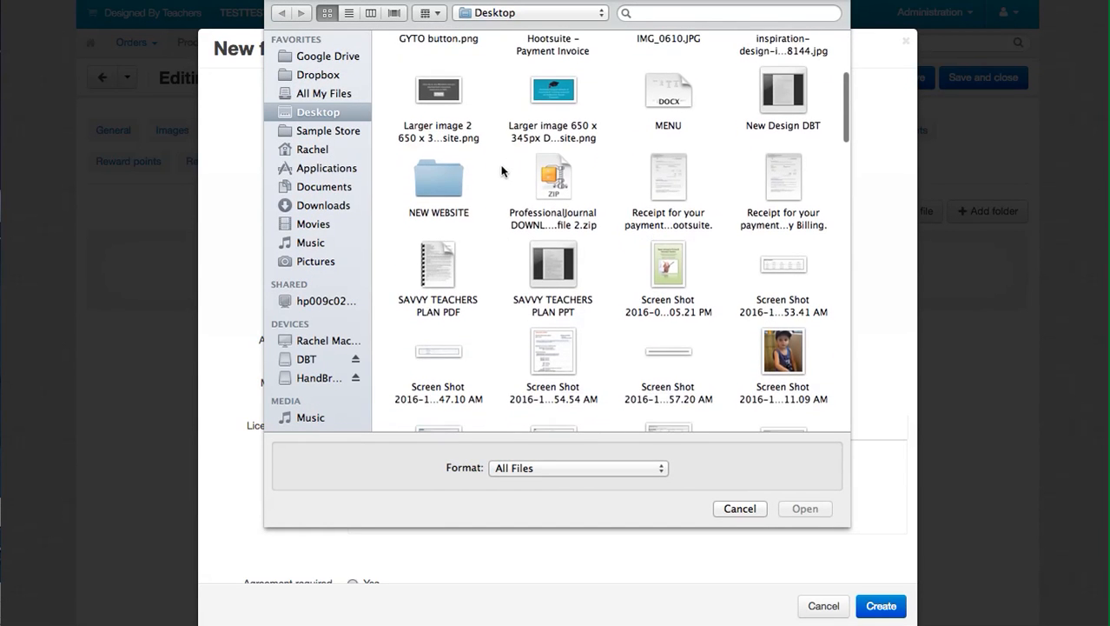
scroll(502, 169, "down", 6)
scroll(501, 170, "down", 10)
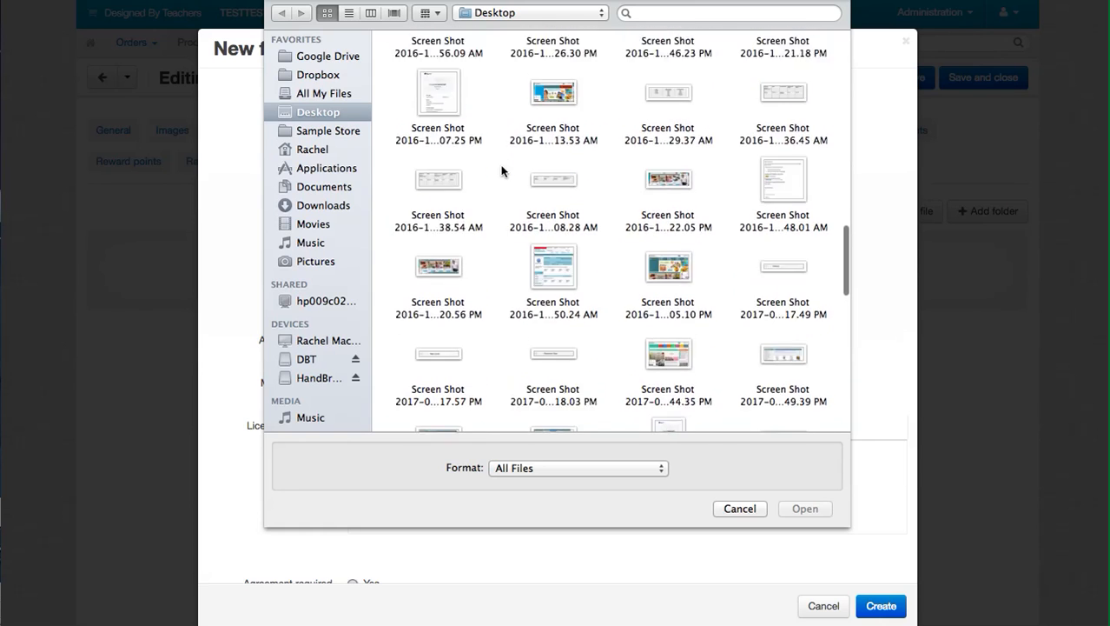
scroll(473, 222, "down", 5)
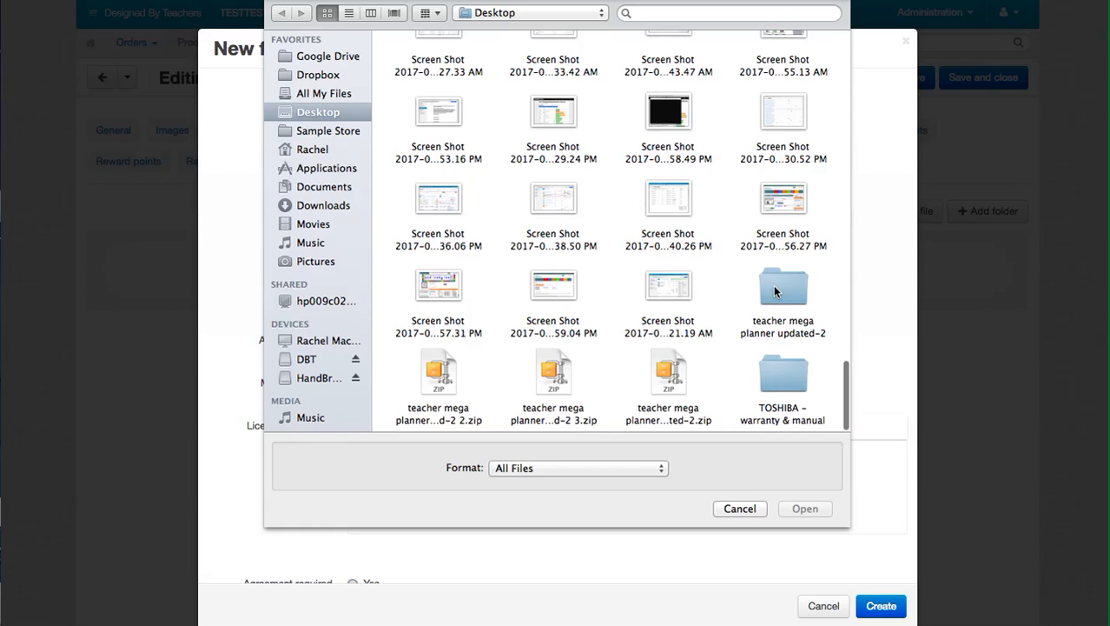
left_click(553, 372)
left_click(804, 509)
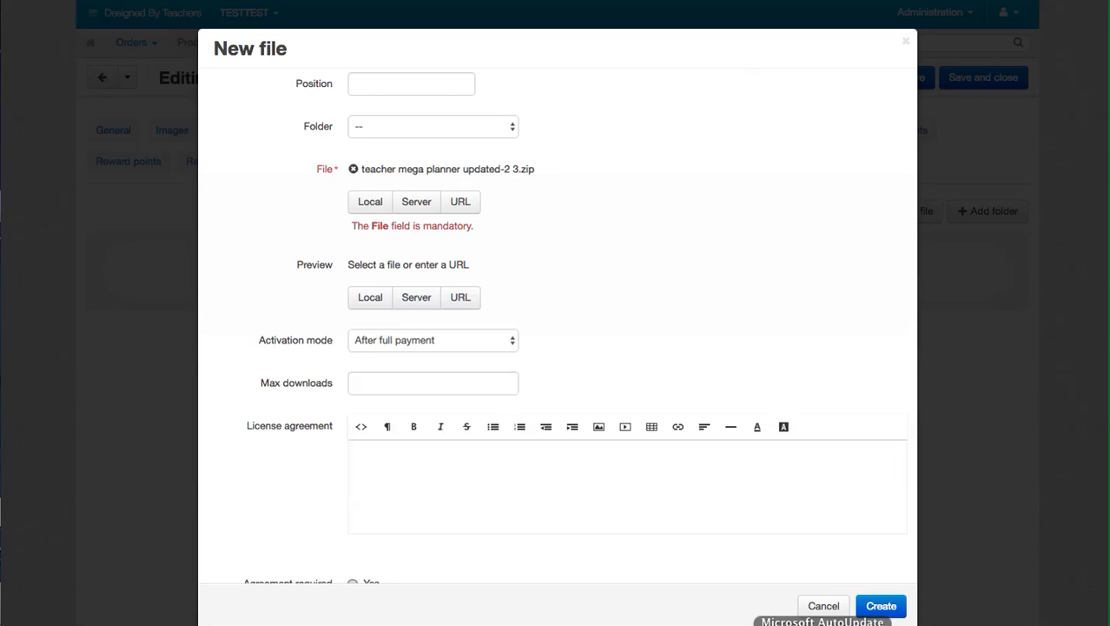
left_click(881, 606)
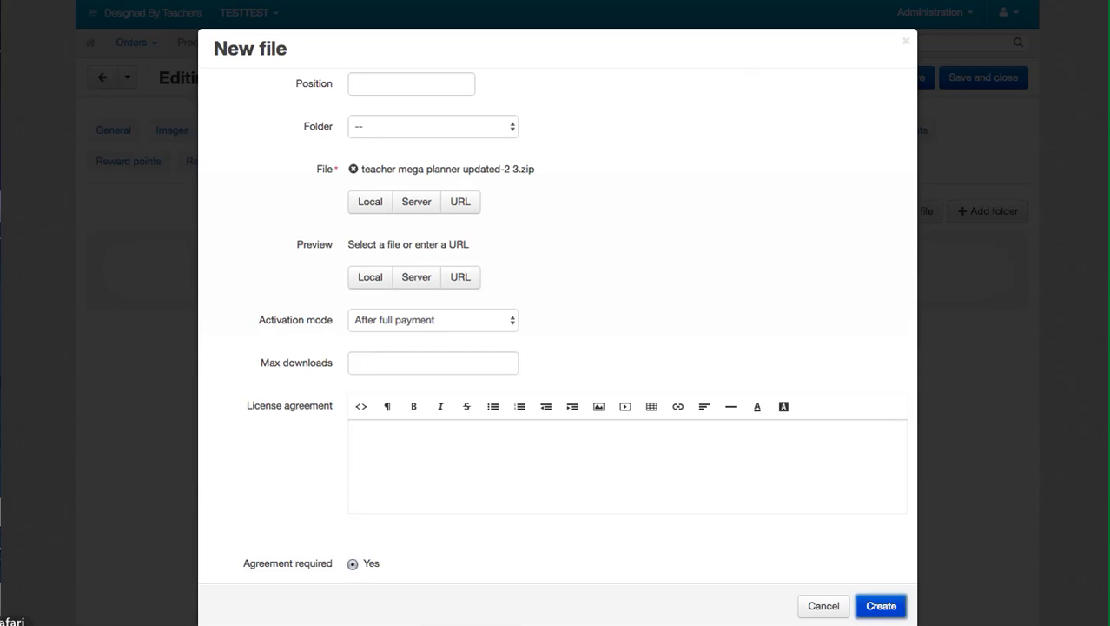
Switch to the storefront's sample product and view the Sample Store vendor page with its vendor product search
left_click(12, 624)
left_click_drag(37, 607, 36, 0)
scroll(349, 371, "up", 5)
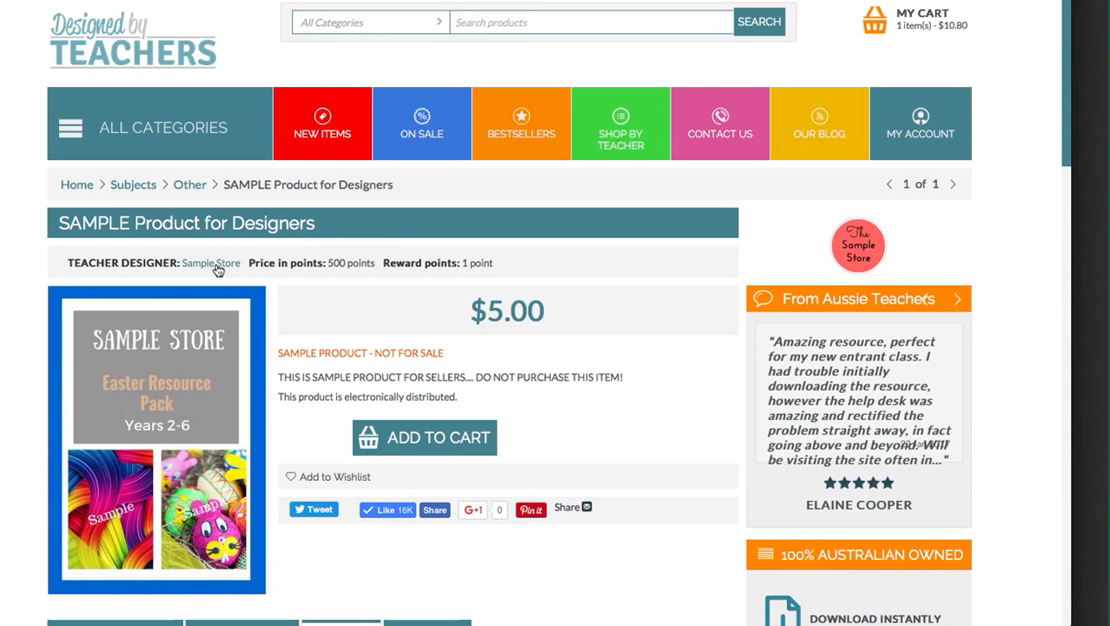
left_click(865, 250)
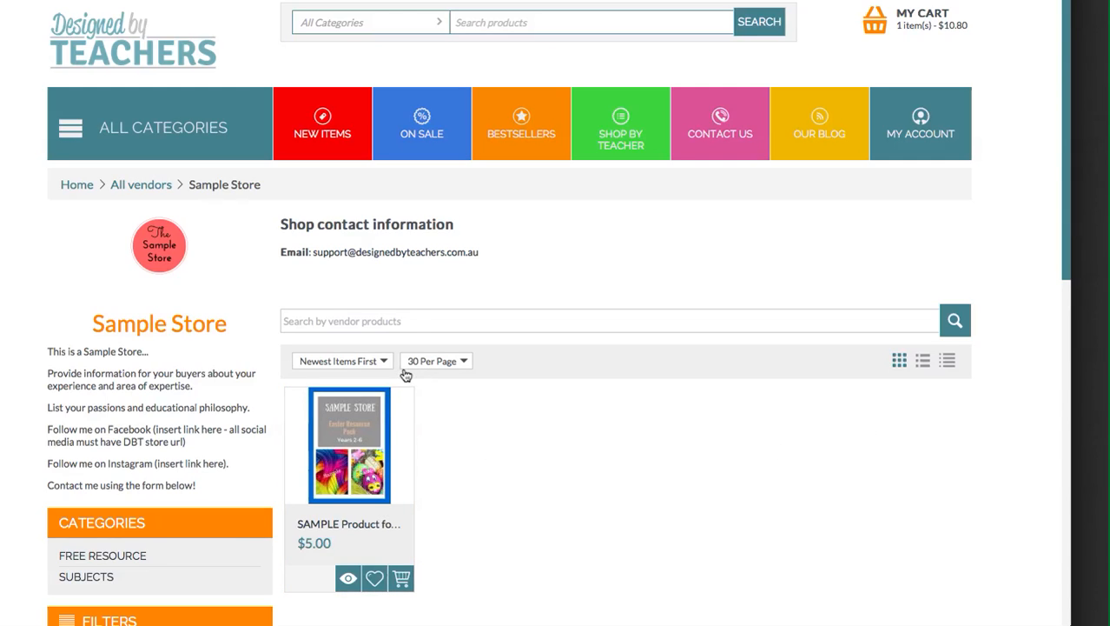
left_click(413, 323)
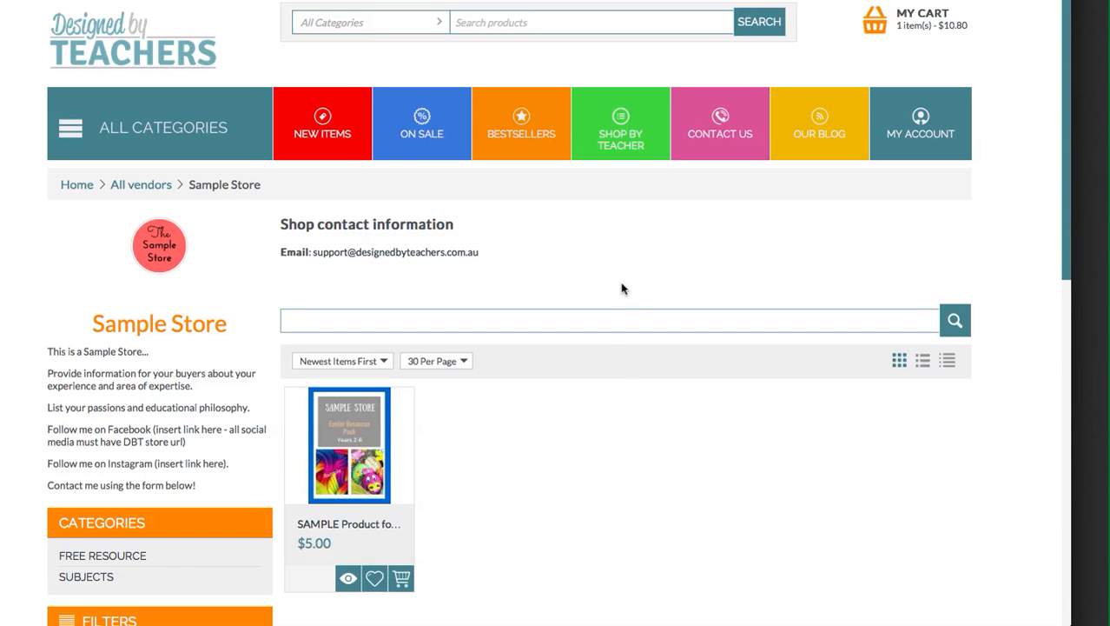
Look over the Sample Store page's categories, price filter and recently viewed products, and view the product sorting options
scroll(623, 287, "down", 1)
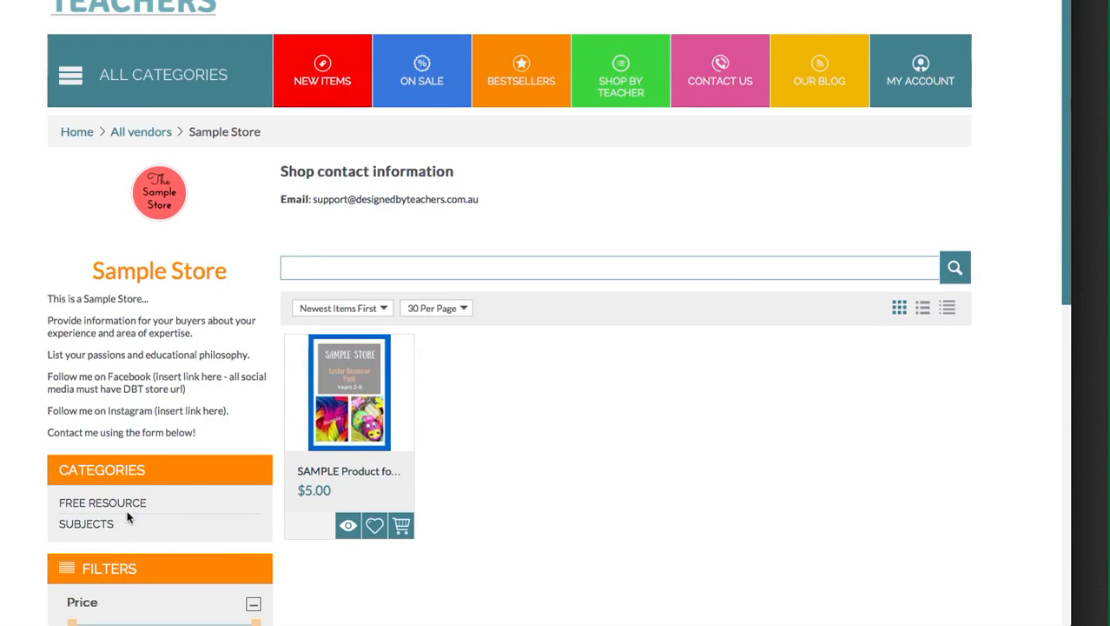
scroll(628, 449, "down", 4)
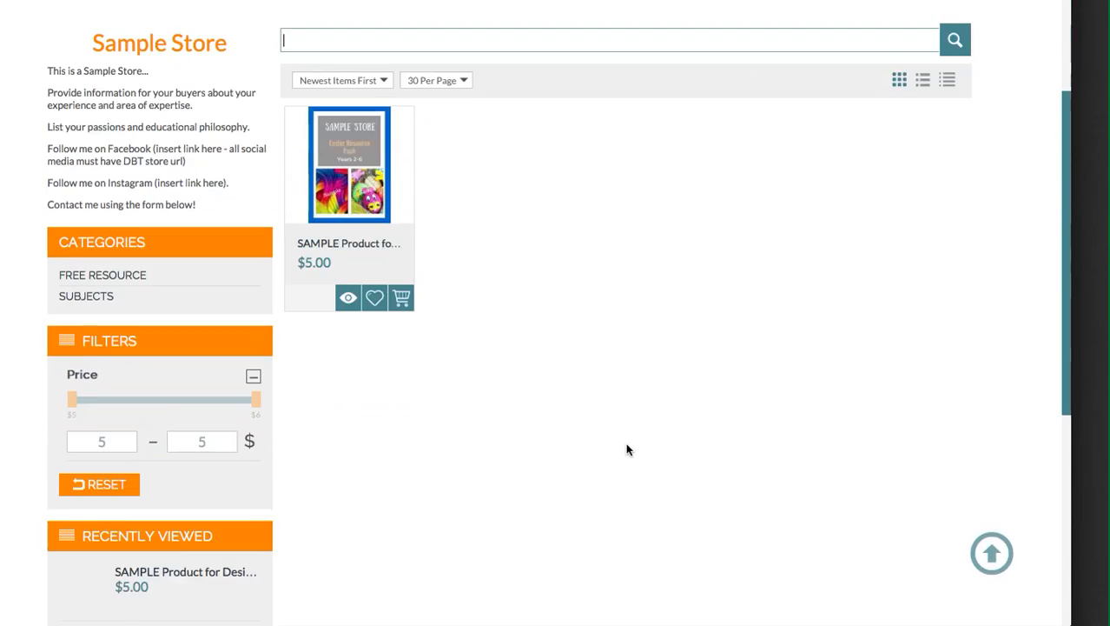
scroll(628, 449, "down", 1)
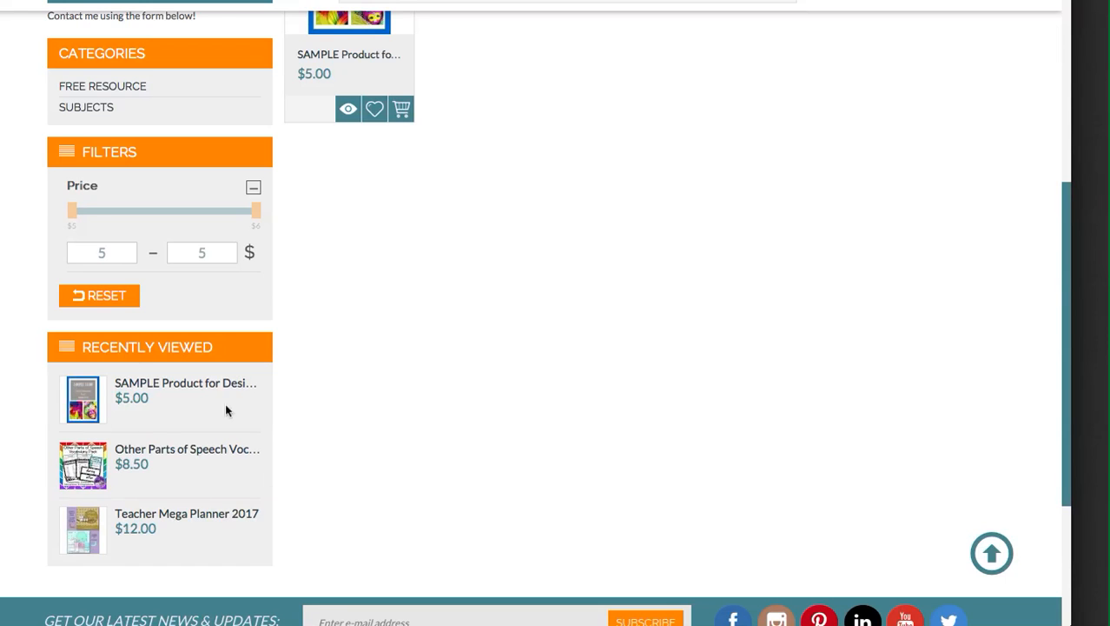
scroll(599, 424, "up", 5)
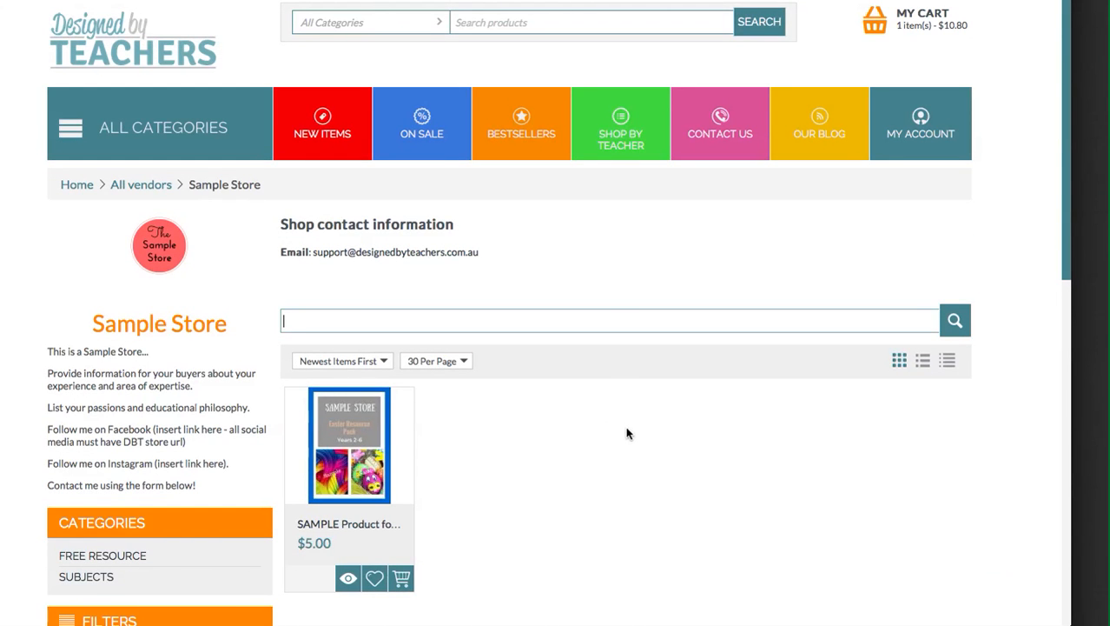
left_click(385, 361)
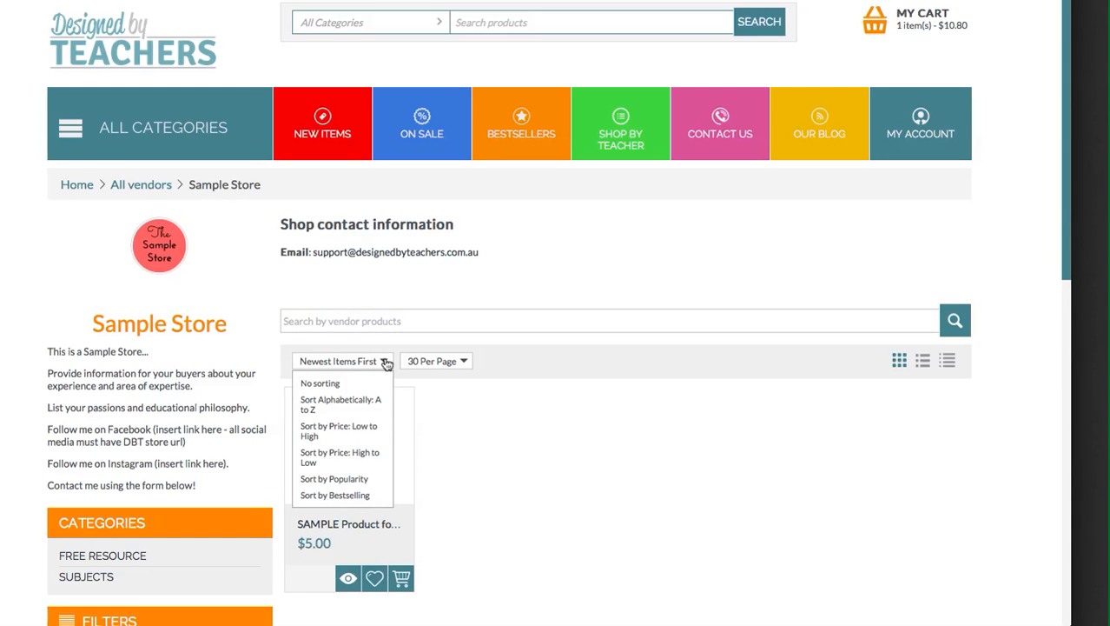
left_click(385, 363)
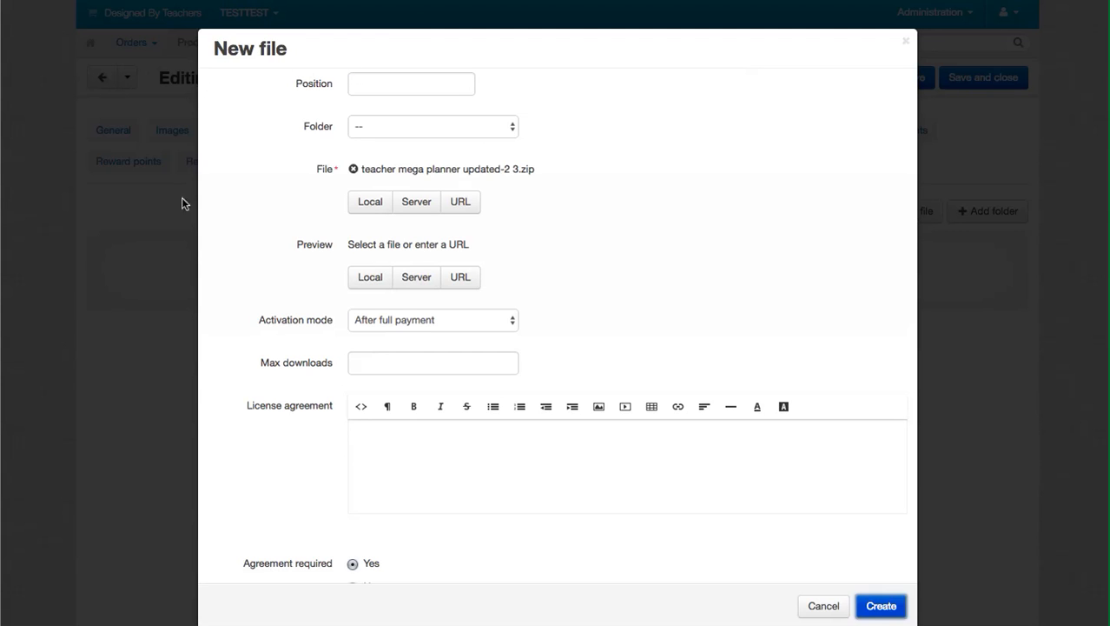
Browse the storefront's All vendors list to see the store logos and descriptions, and return to the storefront's home page
left_click(8, 624)
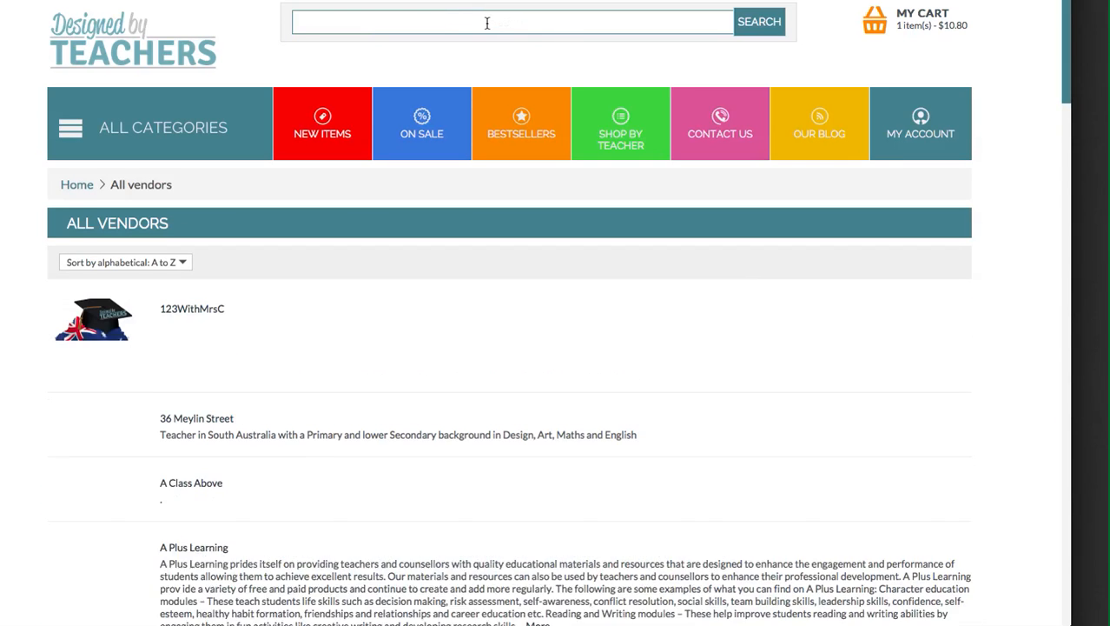
scroll(335, 365, "down", 4)
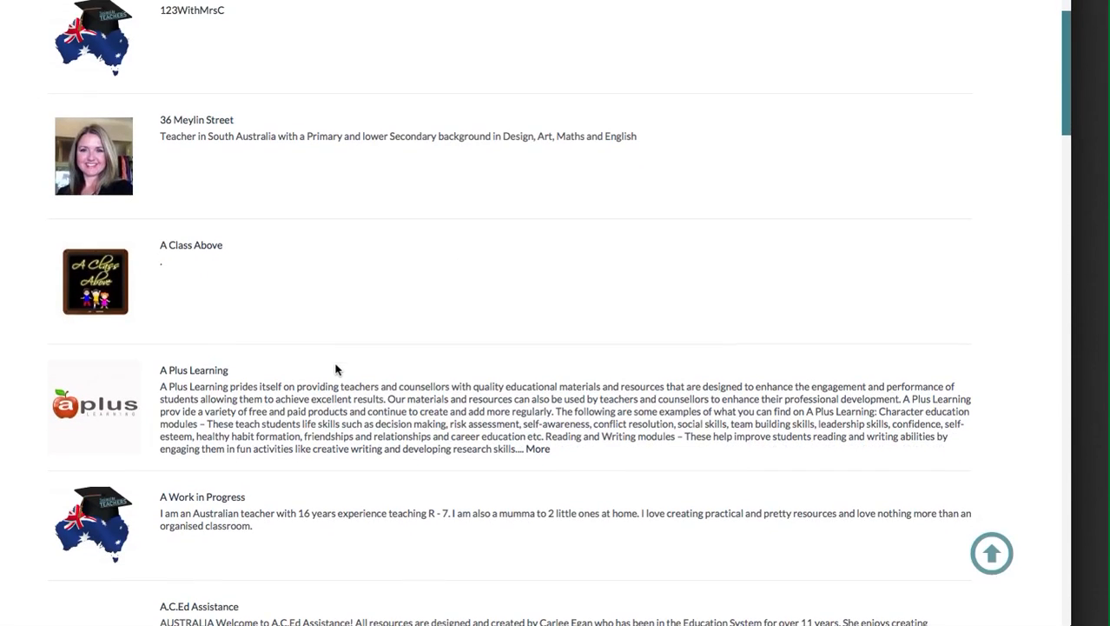
scroll(345, 362, "down", 3)
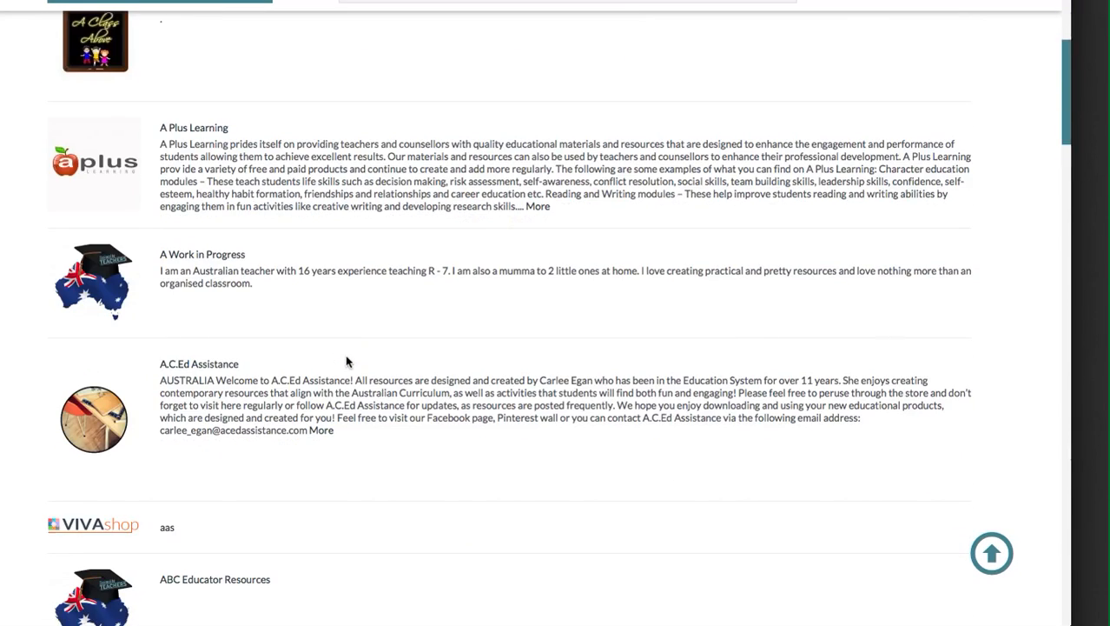
scroll(345, 362, "down", 4)
scroll(346, 361, "down", 20)
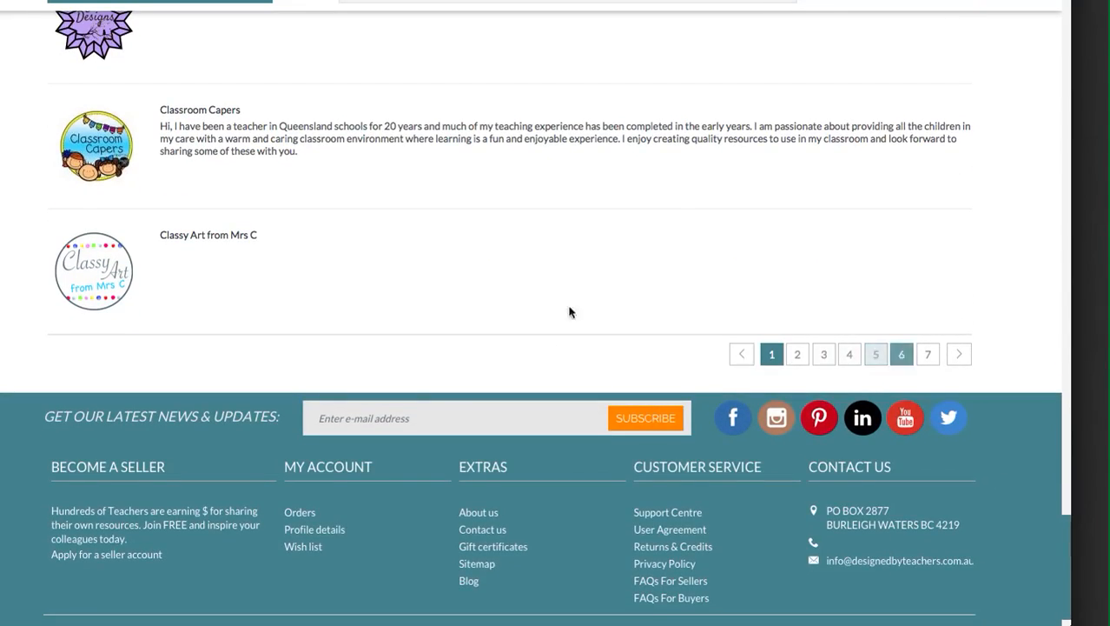
scroll(399, 250, "up", 1)
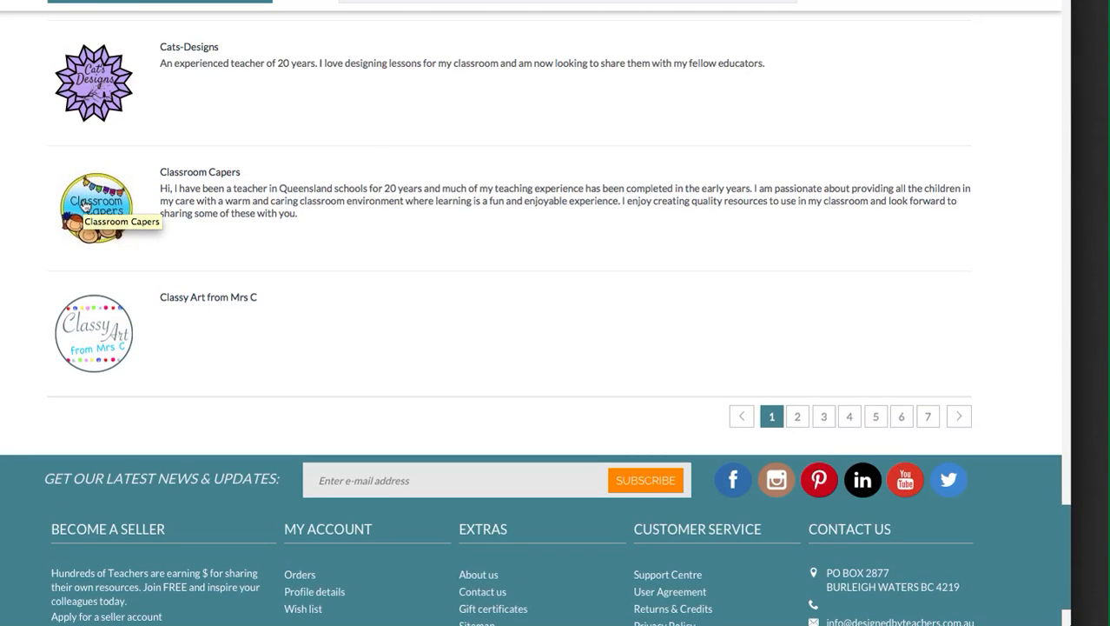
scroll(102, 229, "up", 5)
scroll(83, 209, "up", 10)
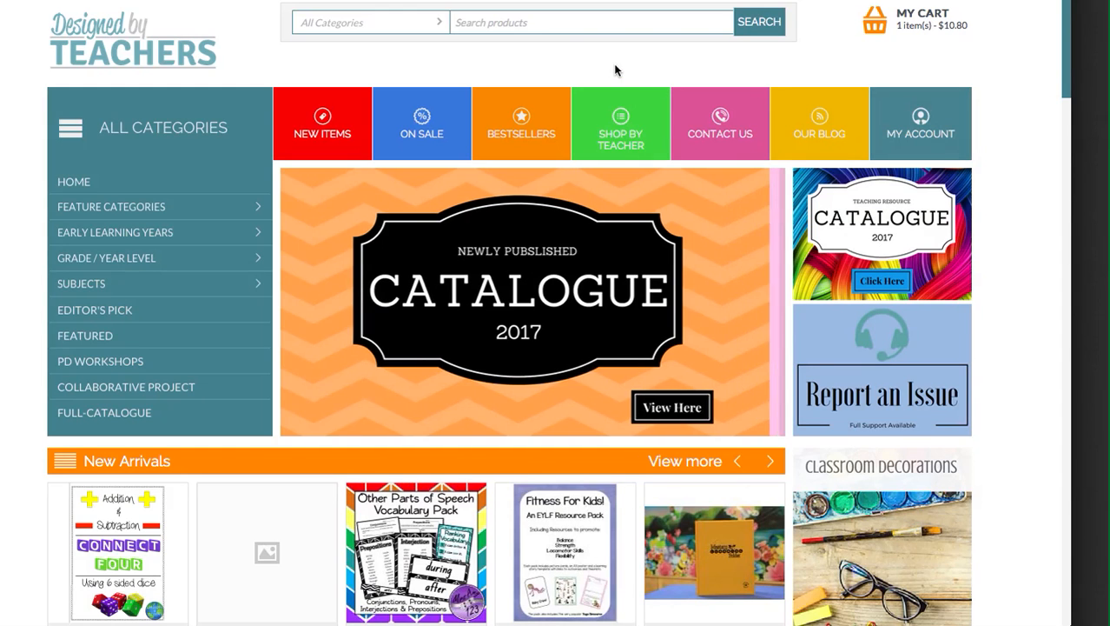
scroll(614, 70, "down", 1)
scroll(617, 73, "up", 1)
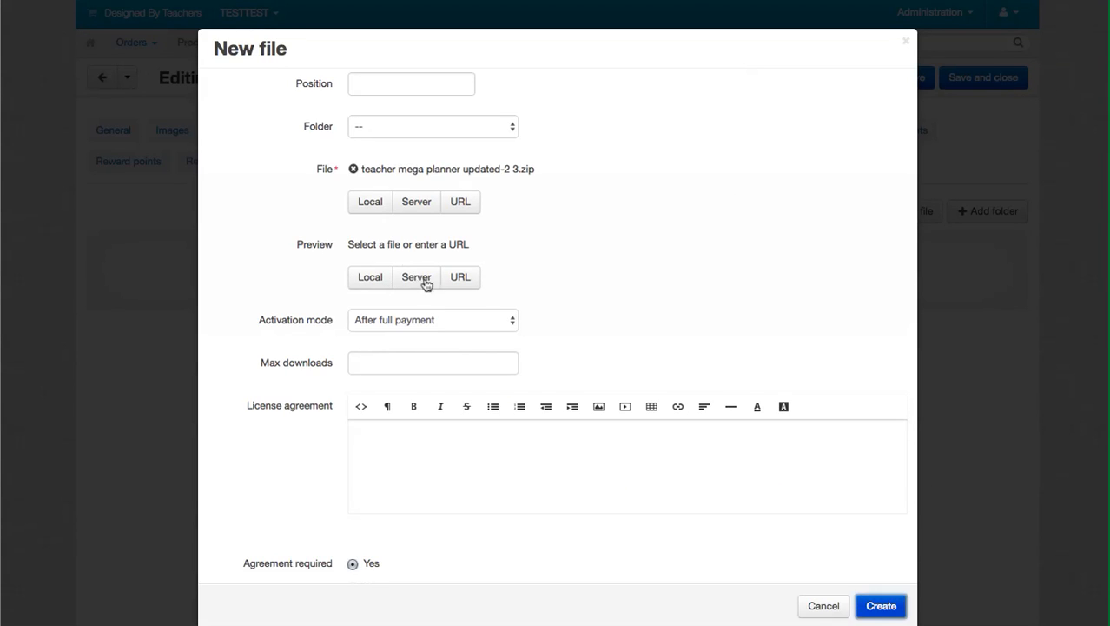
Remove the chosen zip from the new file entry, try to create it without a file, and discard the form
left_click(353, 168)
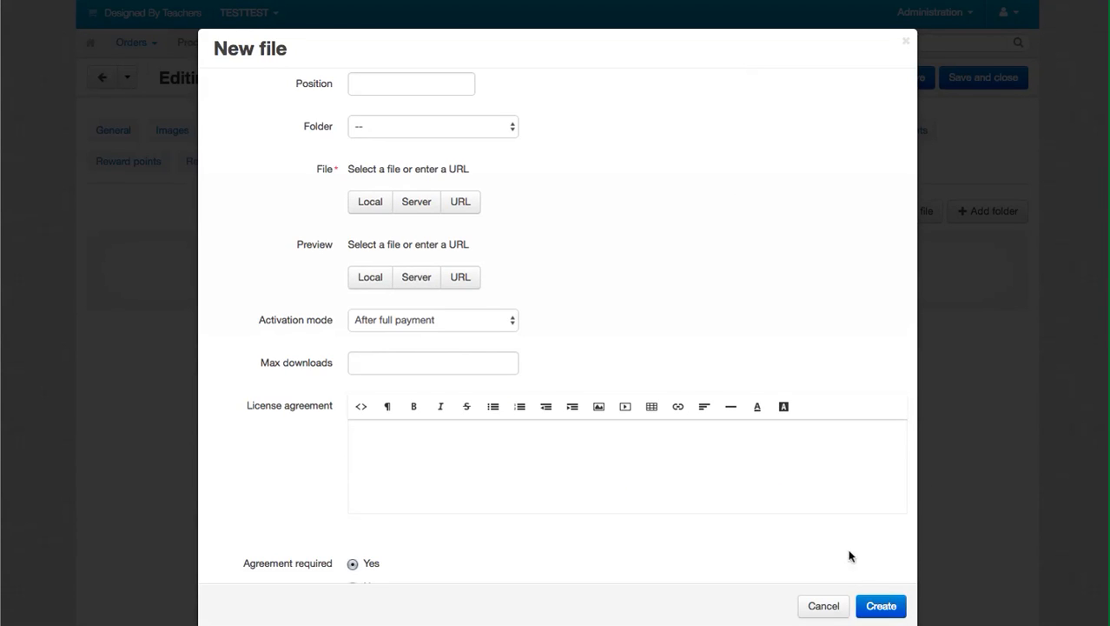
left_click(886, 607)
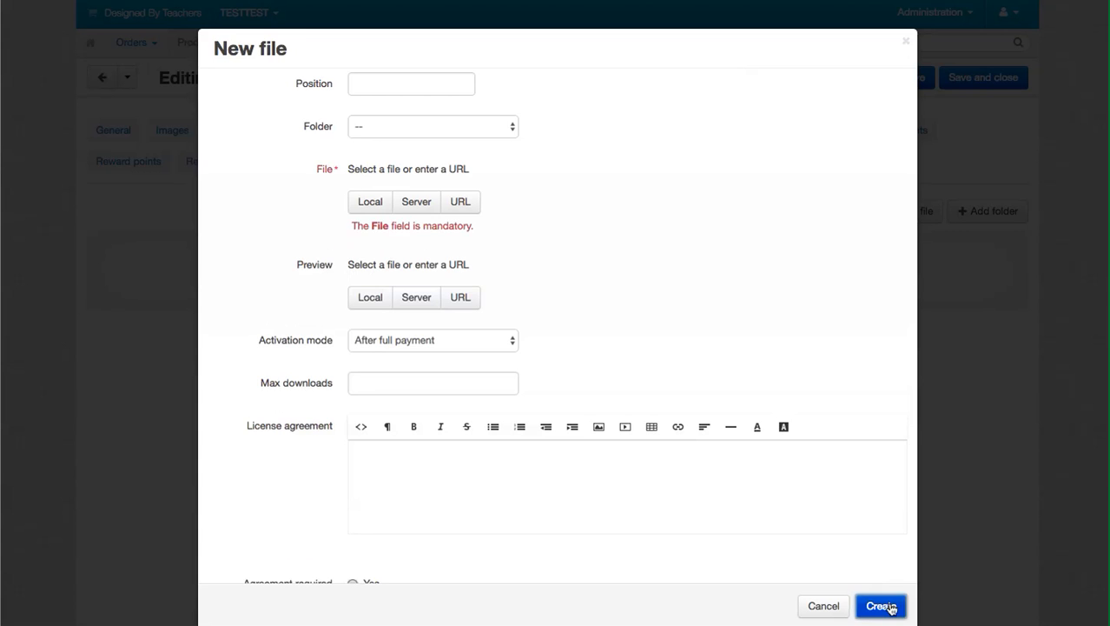
left_click(836, 605)
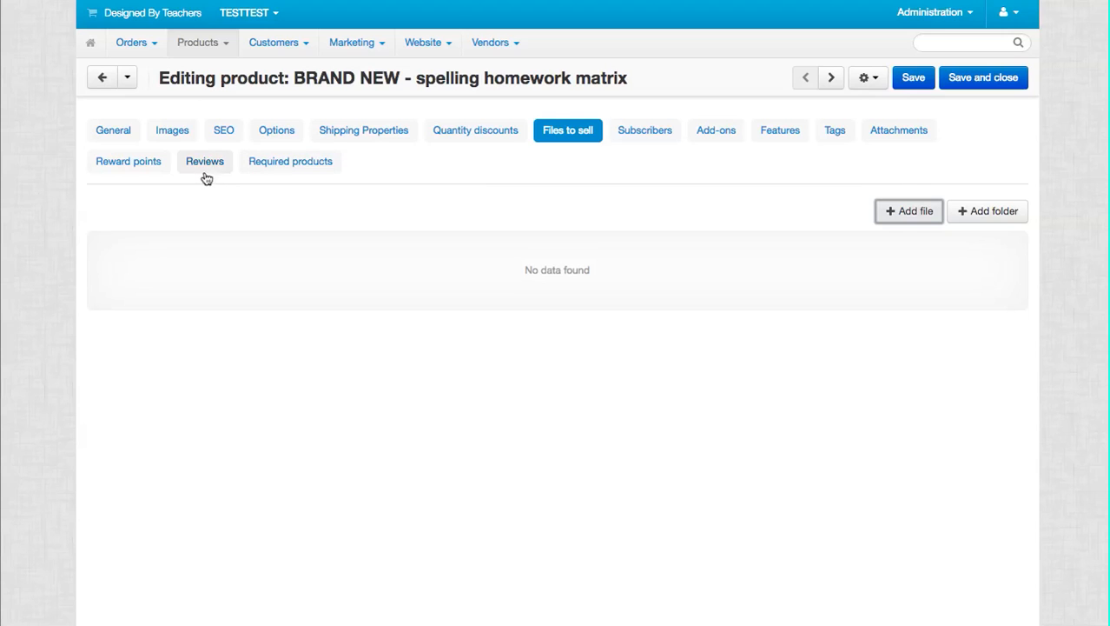
Examine the product's shipping, subscriber and feature settings, including the Date created options searched for 23 and the Year level options
left_click(395, 132)
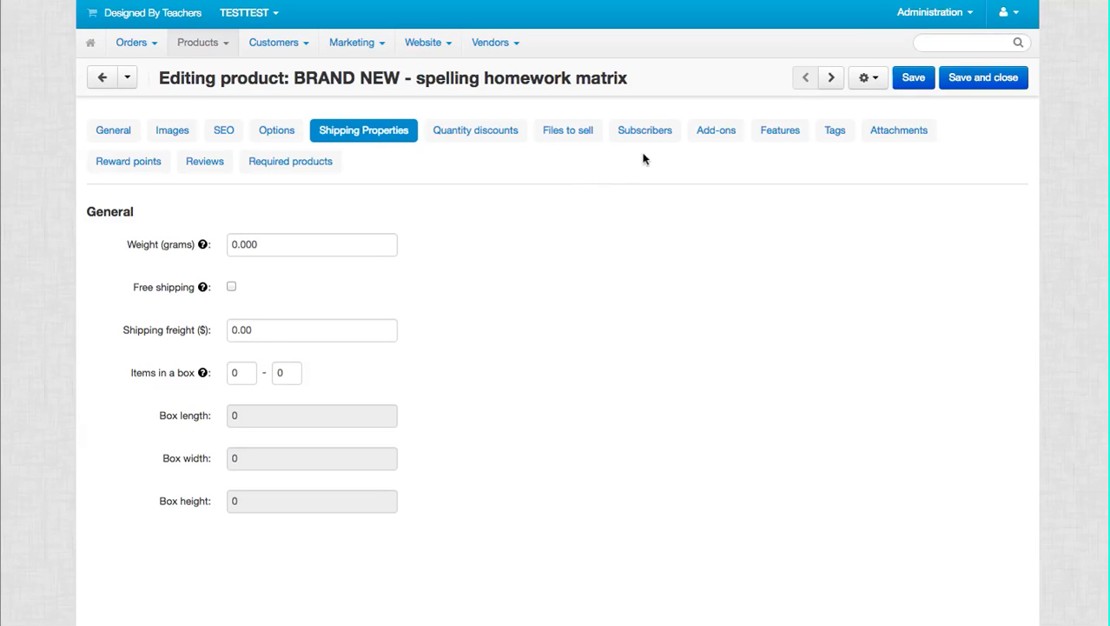
left_click(657, 132)
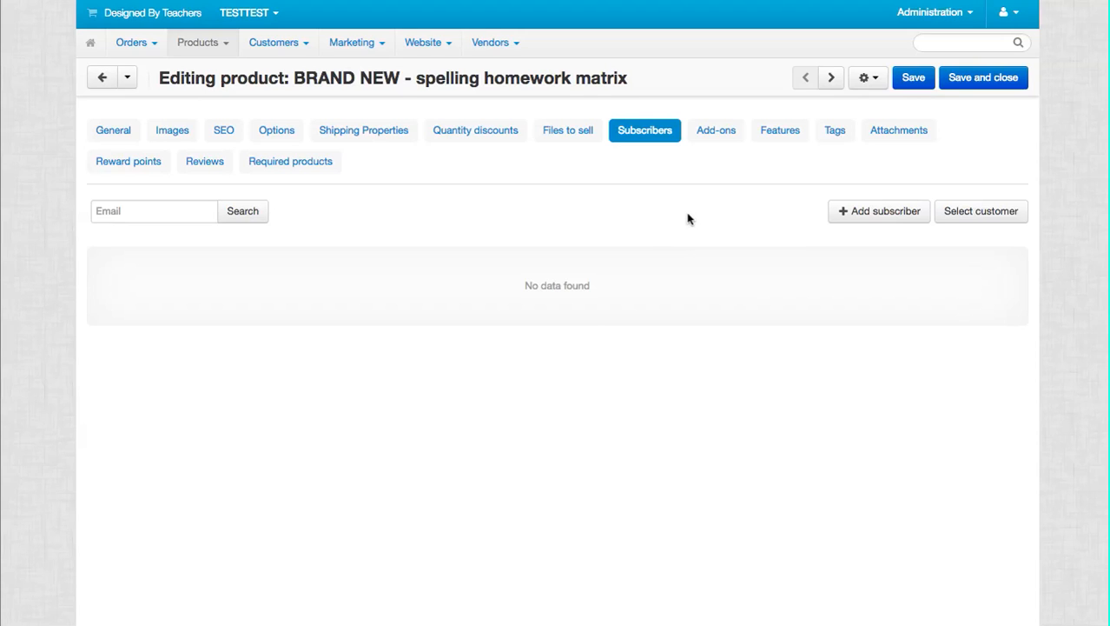
left_click(771, 134)
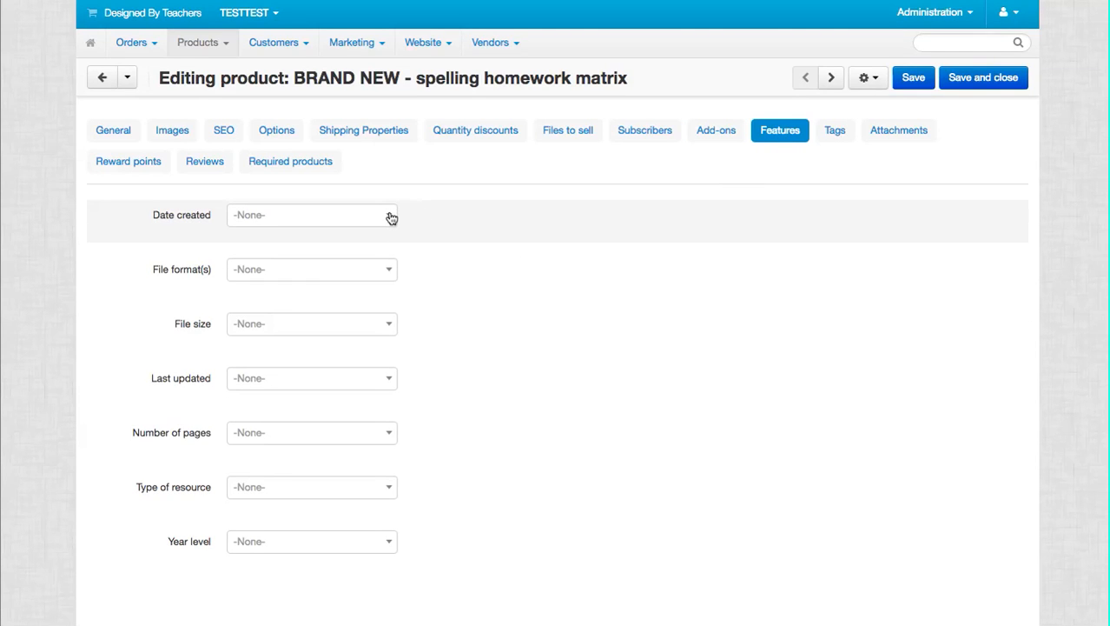
left_click(391, 218)
left_click(391, 218)
left_click(392, 216)
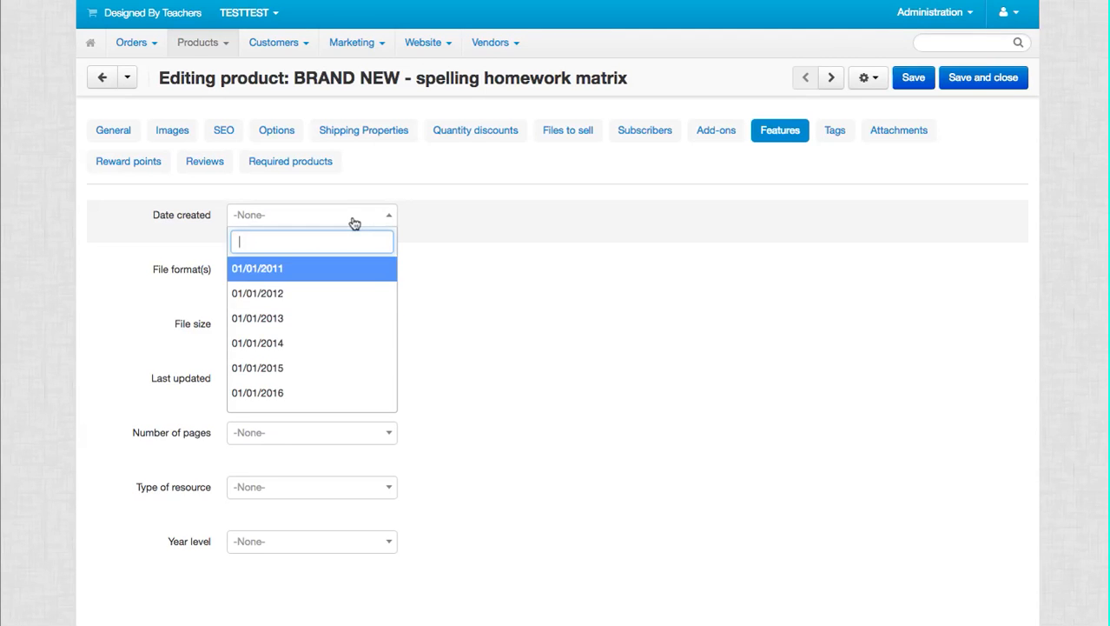
type("23")
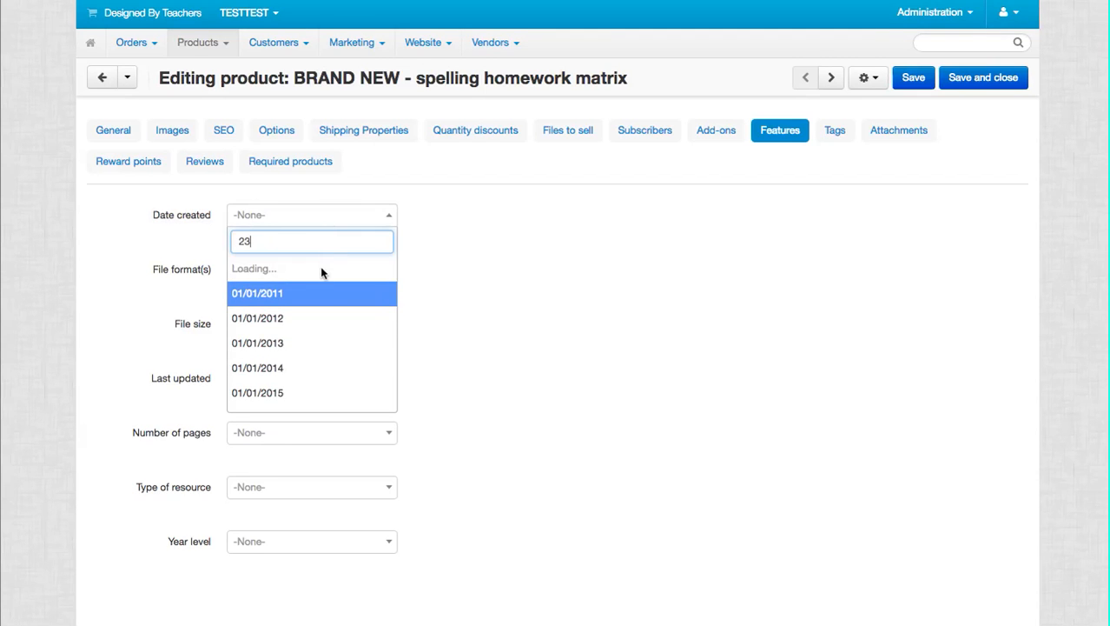
left_click(462, 246)
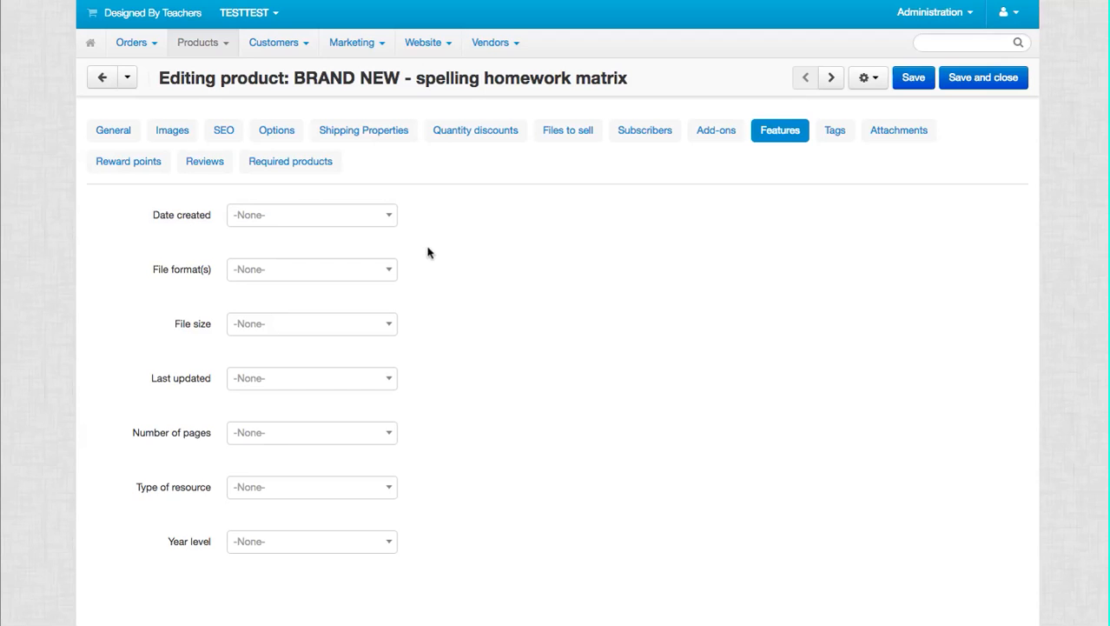
left_click(390, 544)
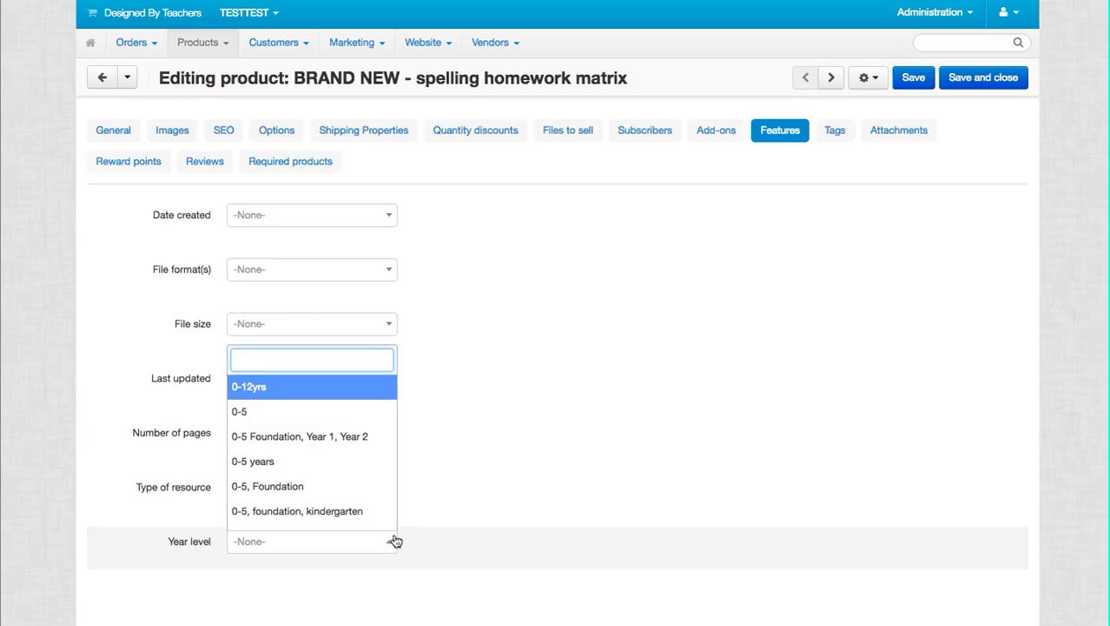
left_click(443, 413)
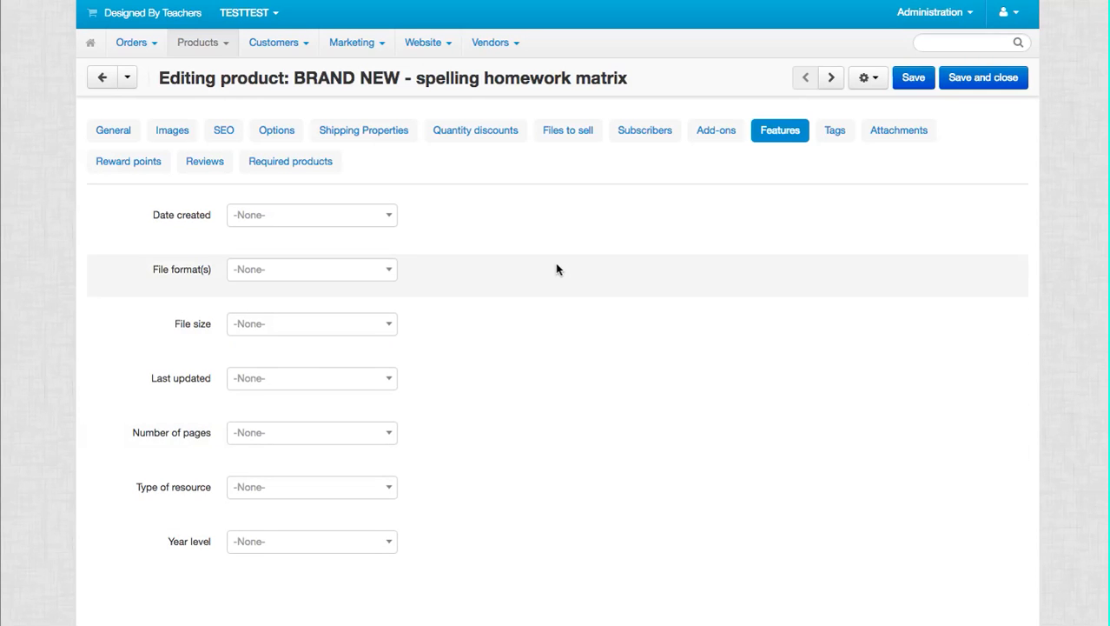
Review the product's tags, attachments and required products
left_click(834, 132)
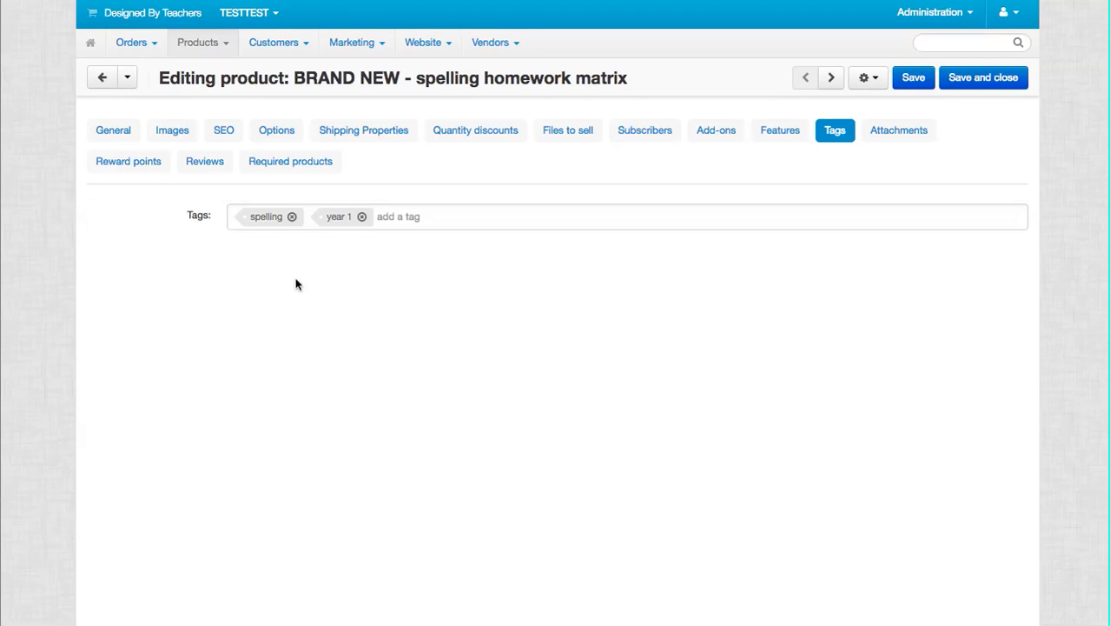
left_click(896, 137)
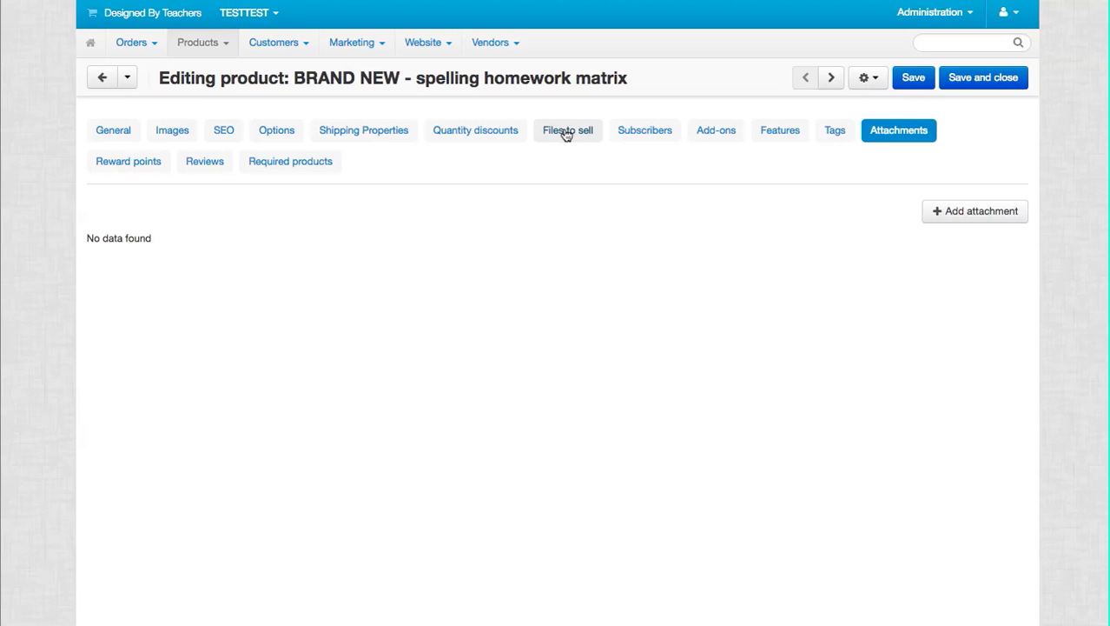
left_click(310, 168)
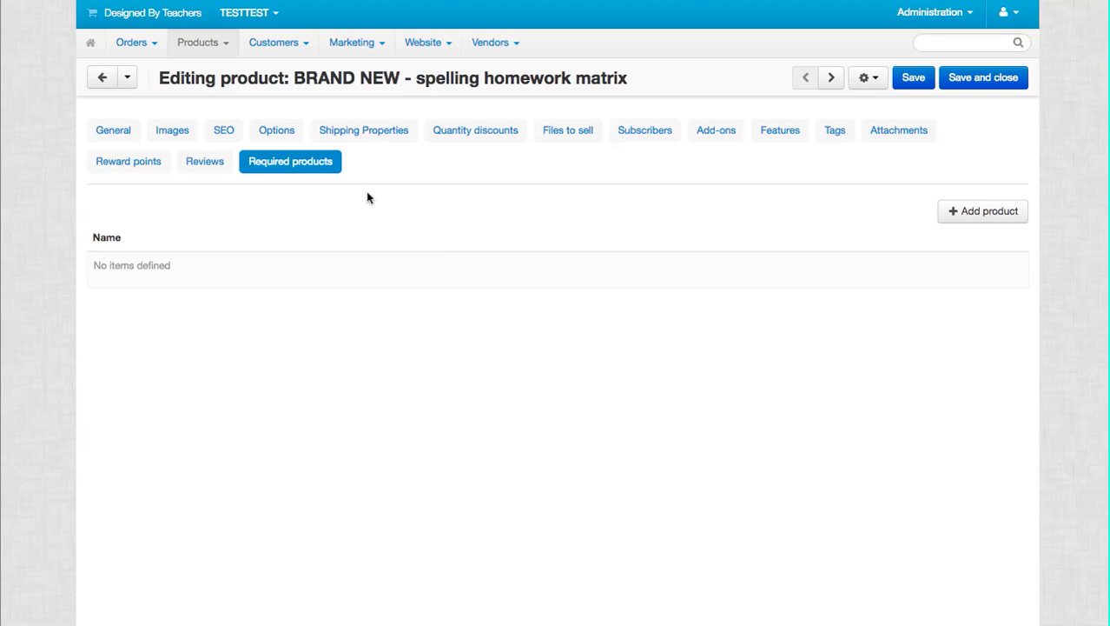
Start a new file to sell using the local Desktop image 0001-257935550.png and name it "test"
left_click(578, 132)
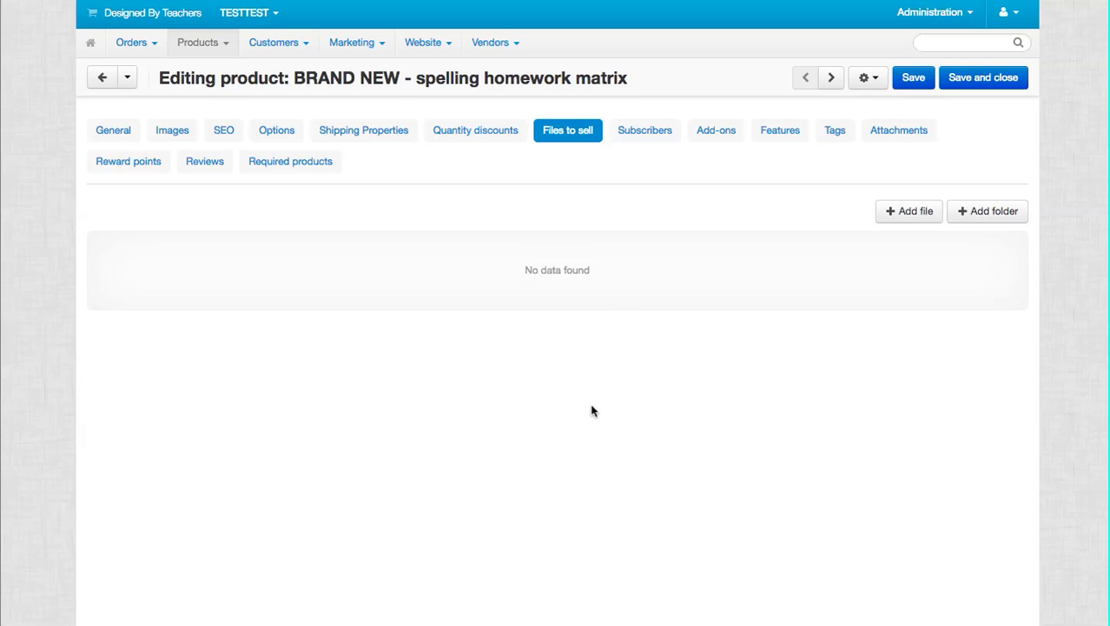
left_click(912, 212)
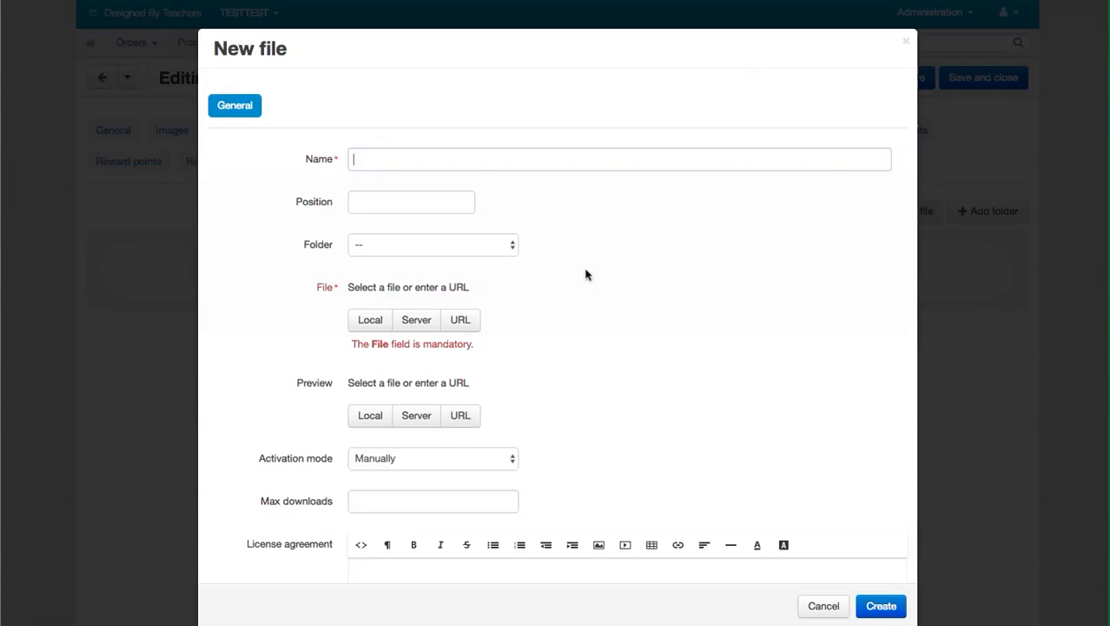
left_click(372, 321)
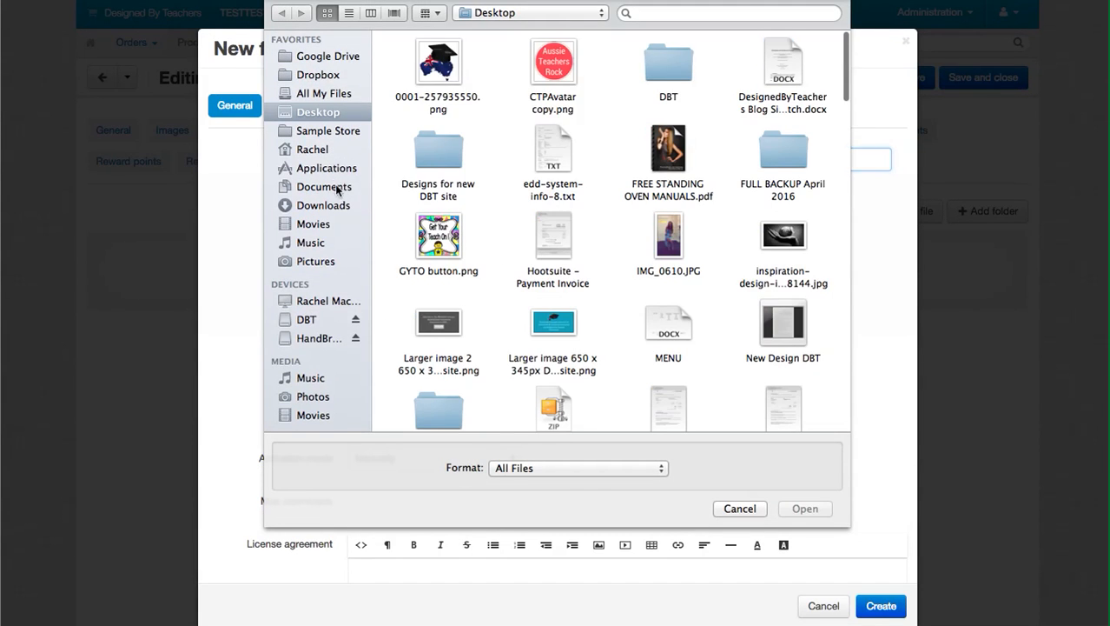
left_click(804, 508)
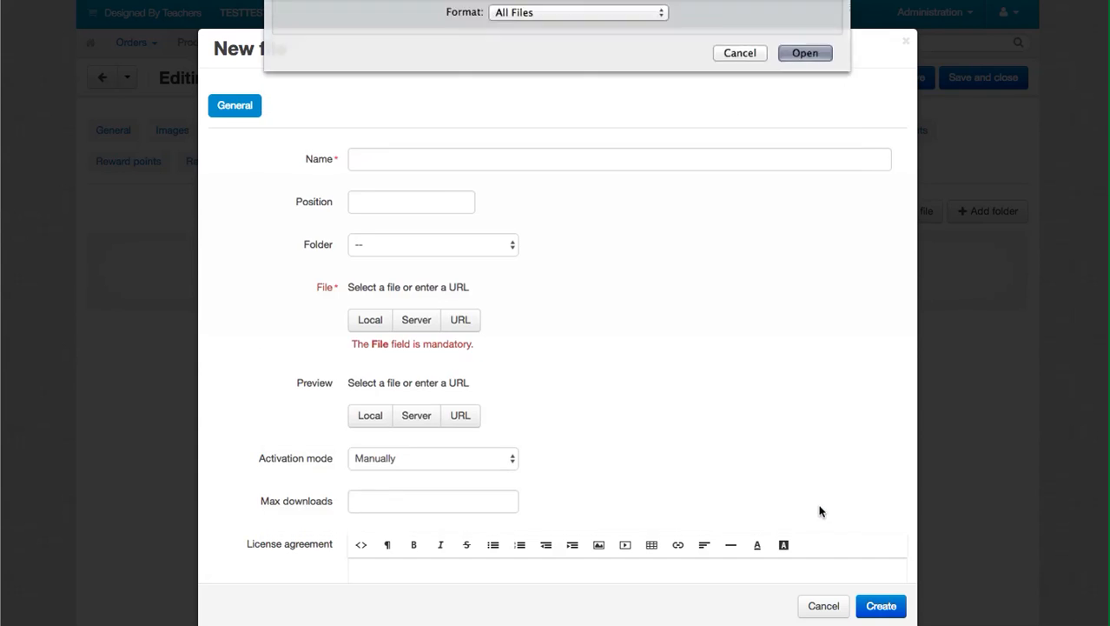
left_click(459, 157)
type("te")
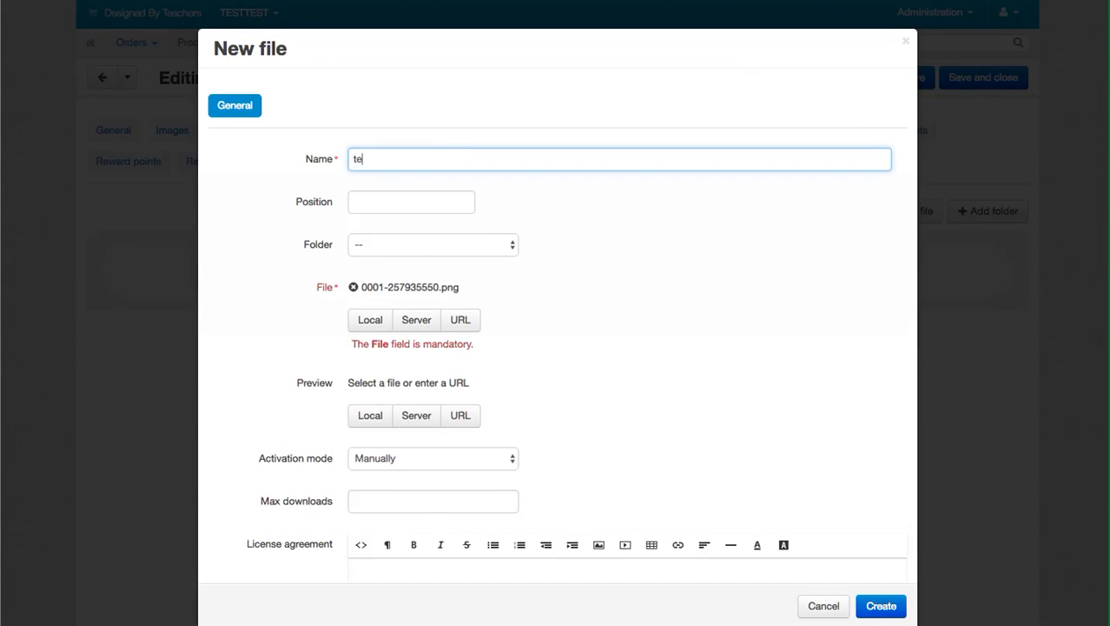
type("st")
Set the test file's activation mode to After full payment, submit it for creation and check the form's remaining fields
left_click(476, 458)
left_click(432, 486)
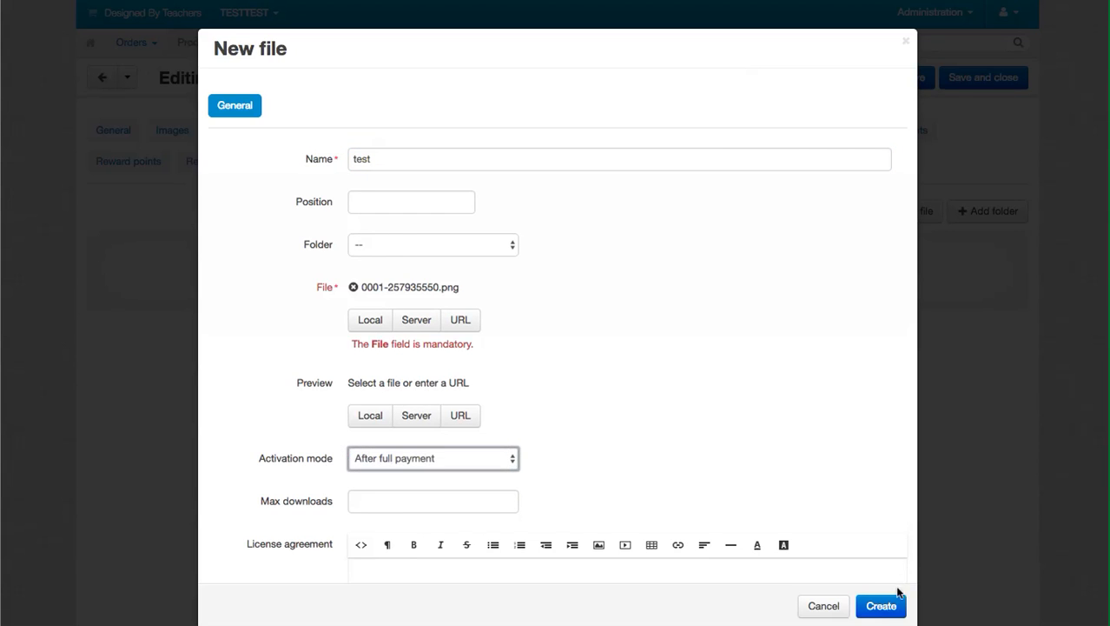
left_click(880, 607)
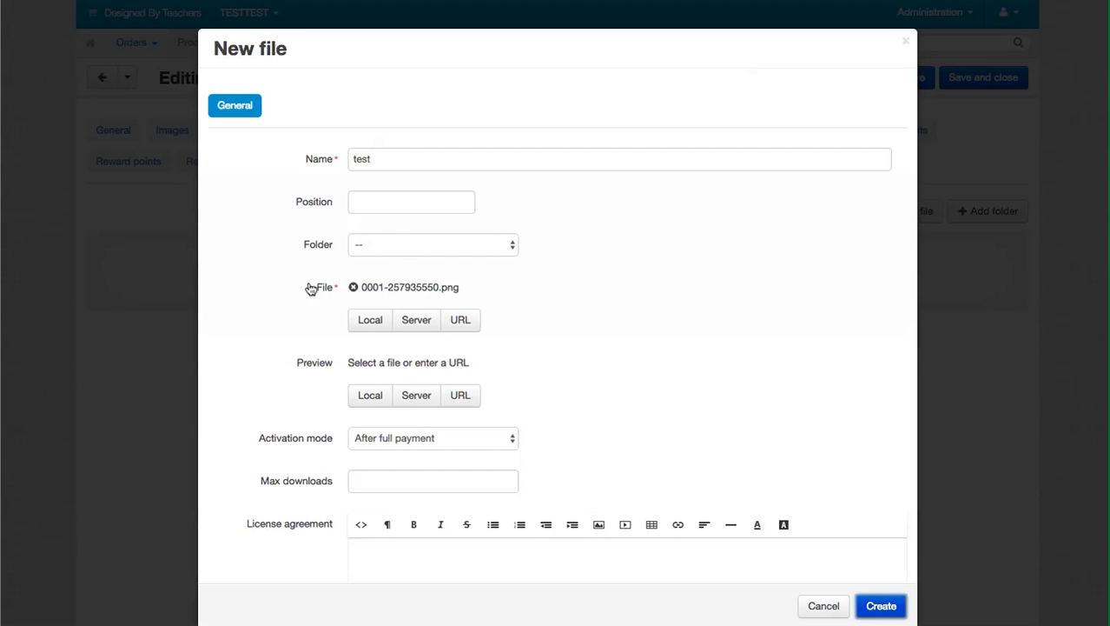
scroll(549, 305, "down", 5)
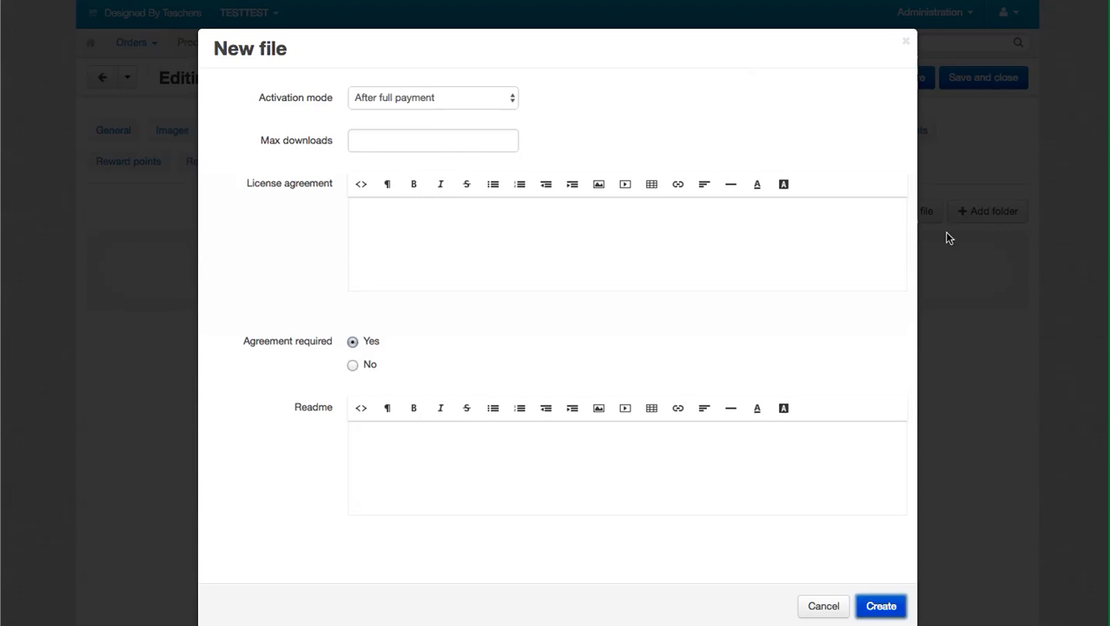
Cancel the new file form and save the spelling homework matrix product
left_click(833, 605)
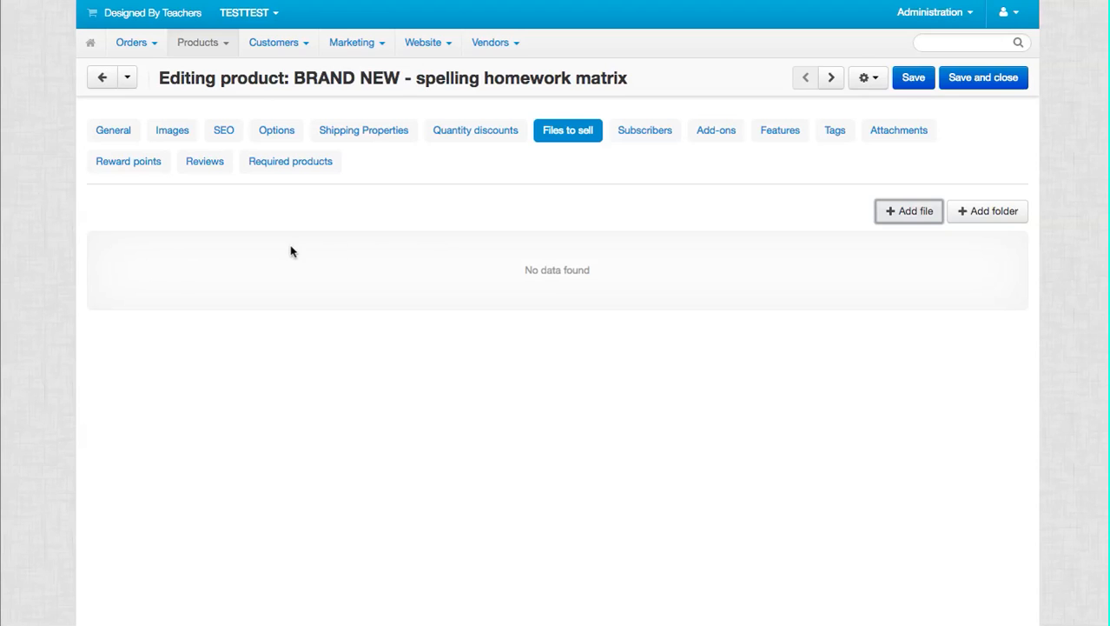
left_click(912, 78)
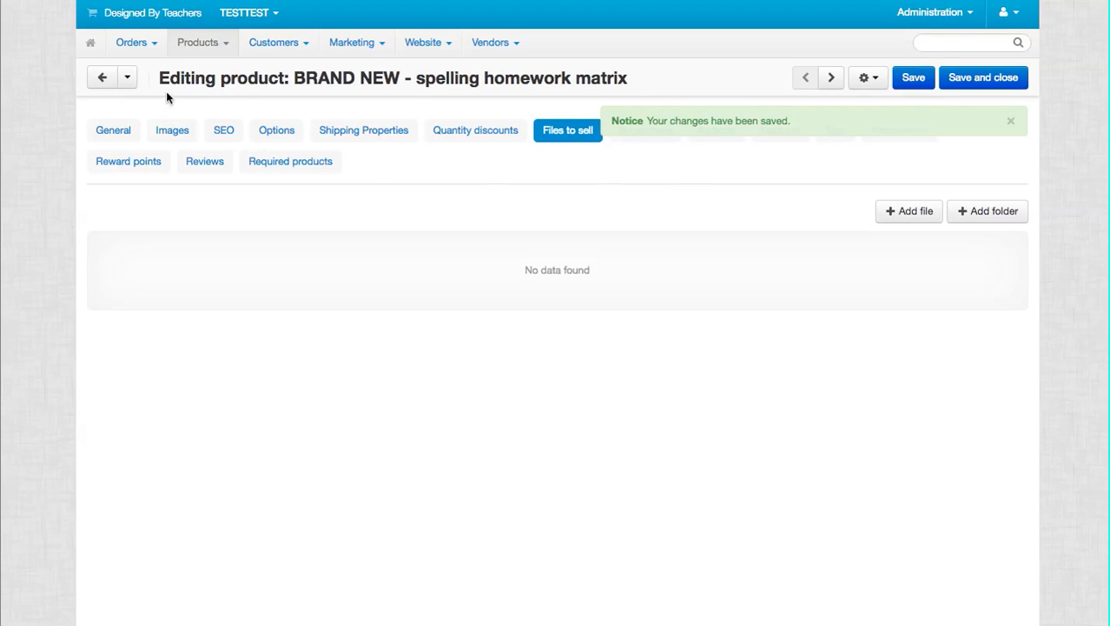
Set the spelling homework matrix product's status to Active in the product list and save the list
left_click(198, 43)
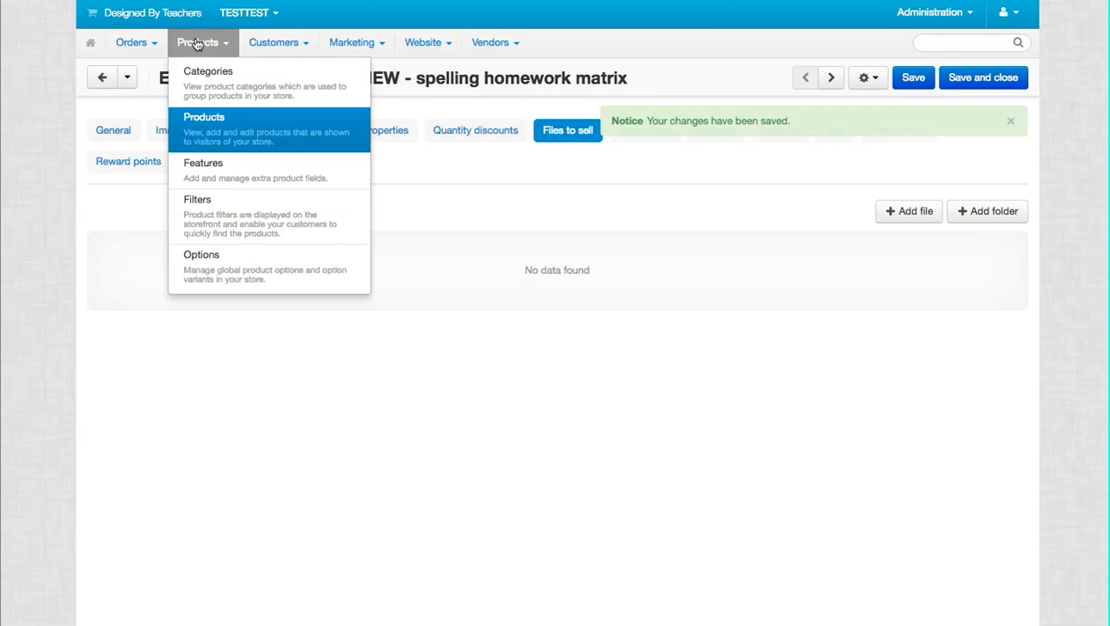
left_click(217, 124)
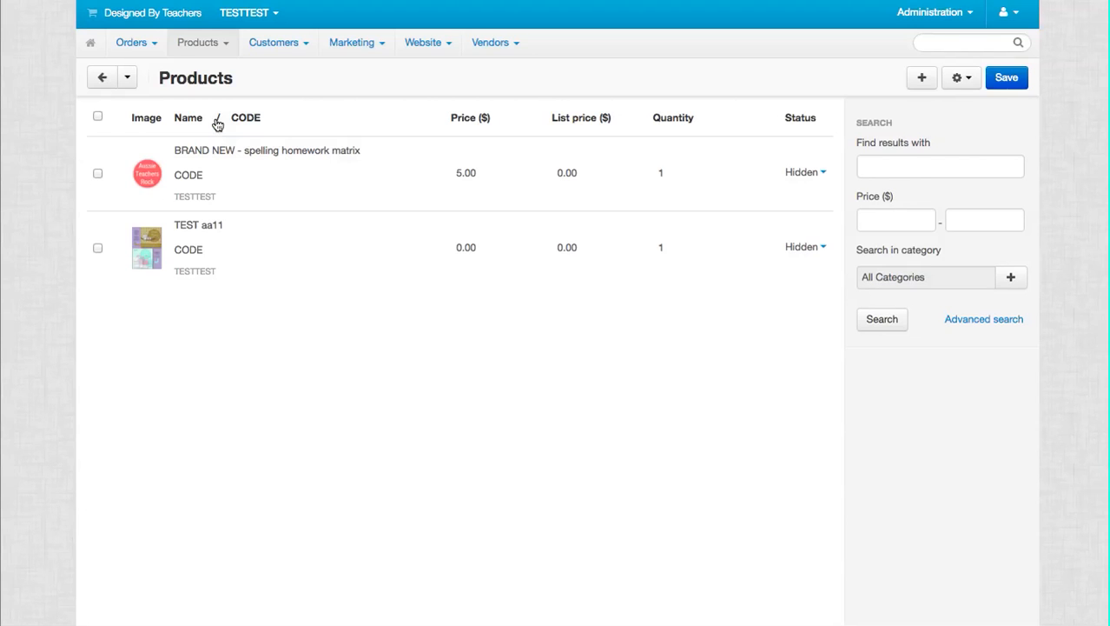
left_click(822, 173)
left_click(755, 199)
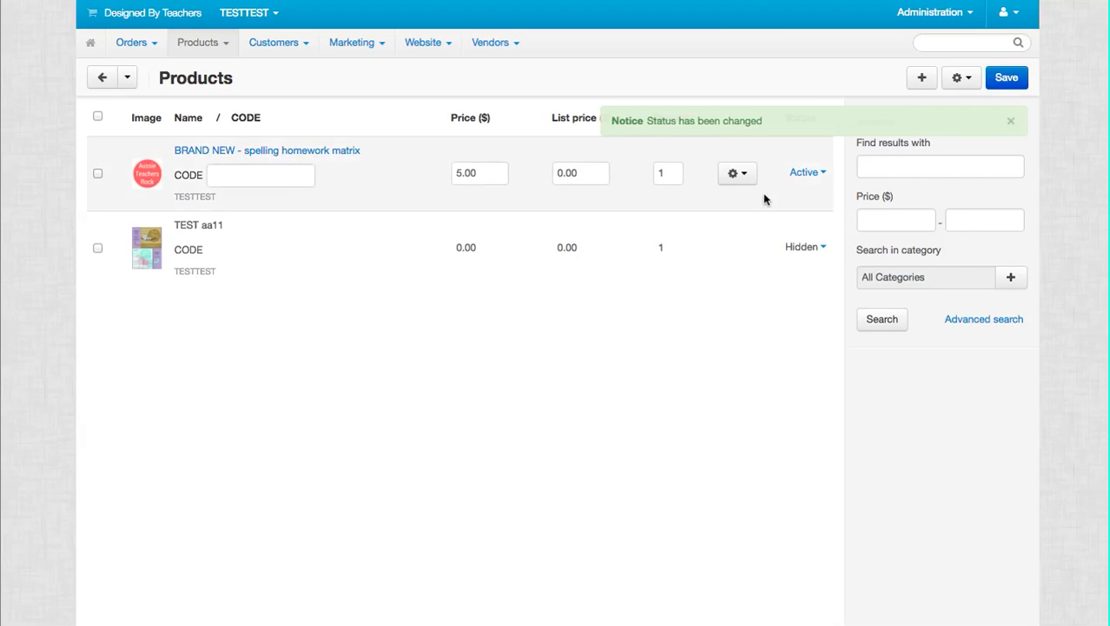
left_click(1006, 79)
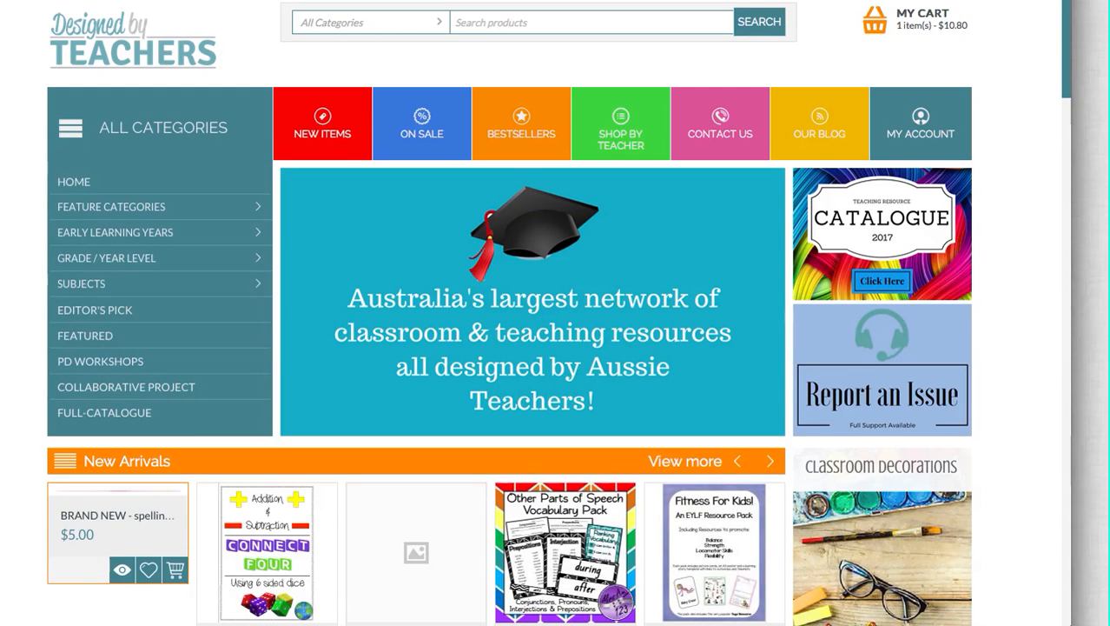
Open the spelling homework matrix from the storefront's New Arrivals and examine its product page
scroll(14, 501, "down", 4)
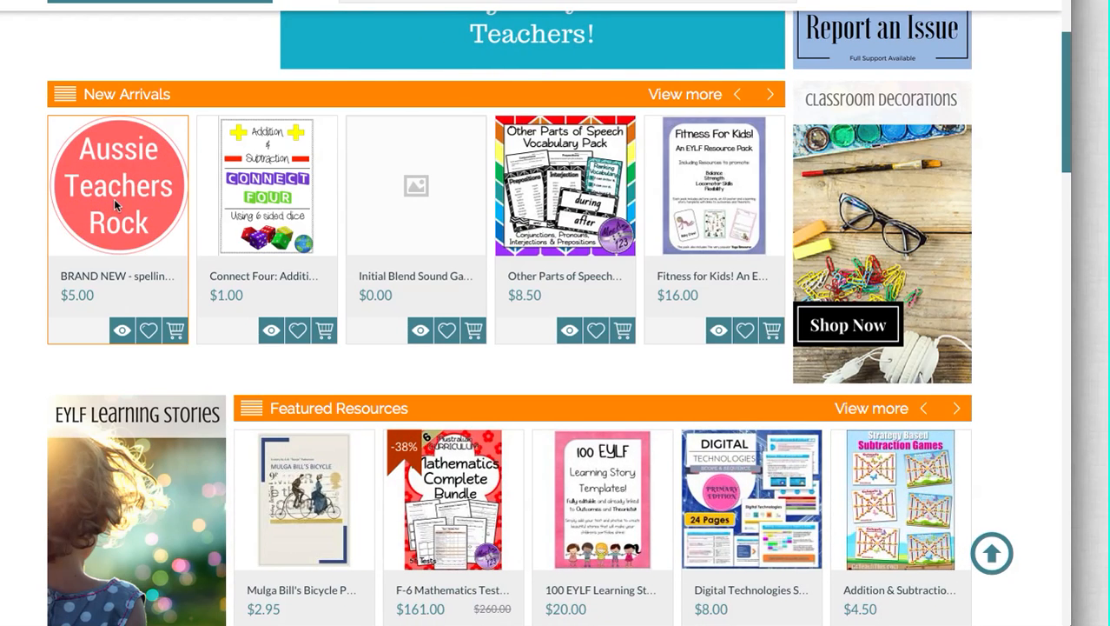
left_click(123, 231)
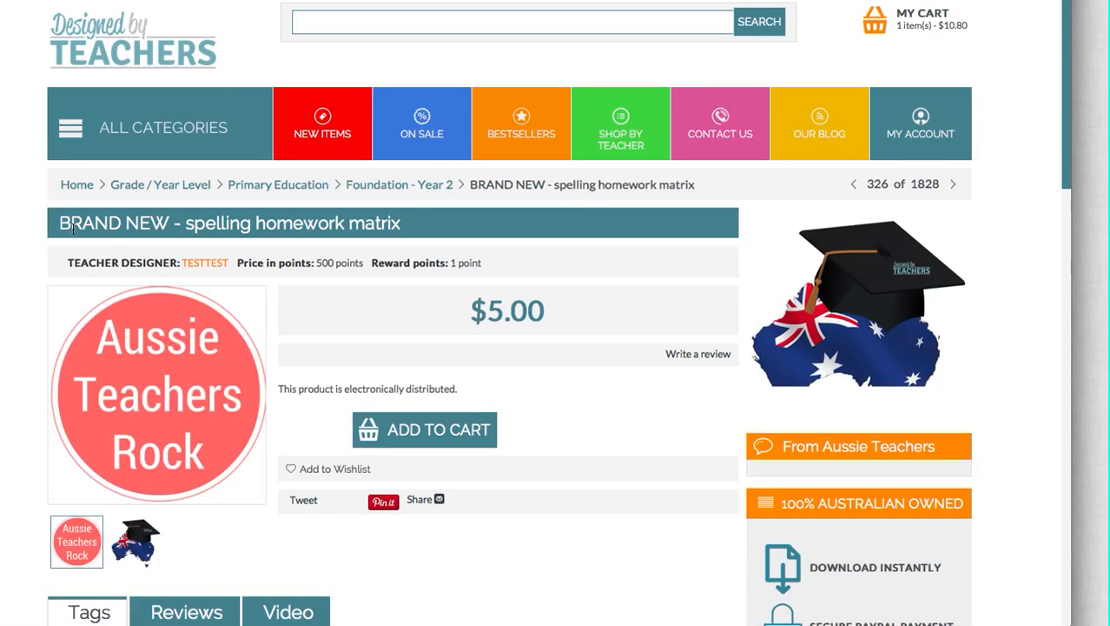
scroll(37, 243, "down", 3)
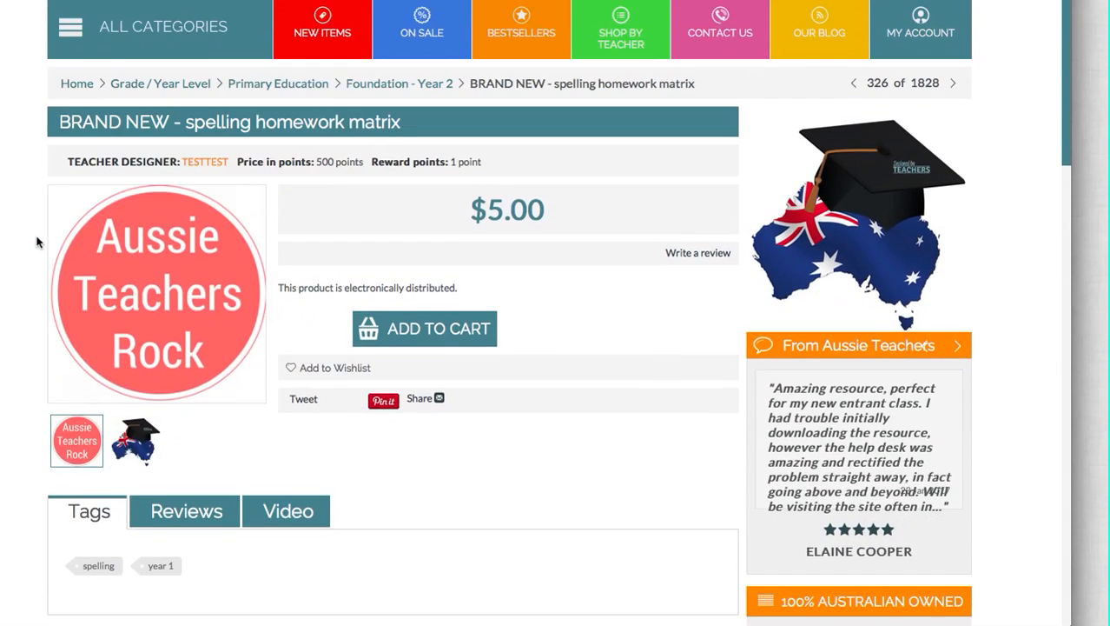
scroll(36, 242, "up", 3)
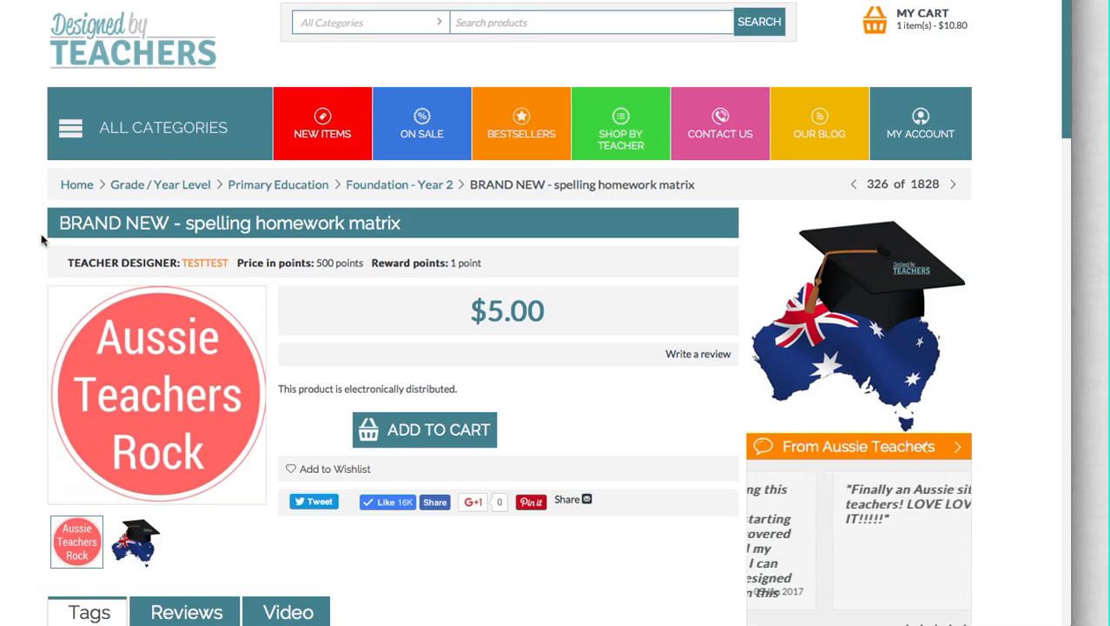
Return to the vendor panel's product list and set the spelling homework matrix product's status to Hidden
mouse_move(238, 140)
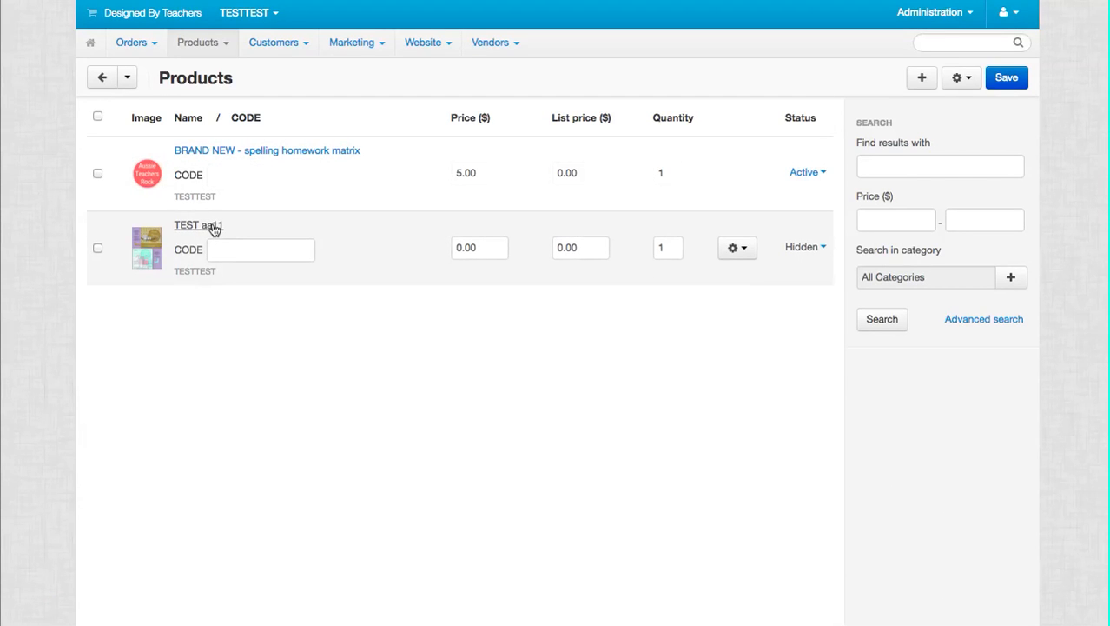
left_click(823, 174)
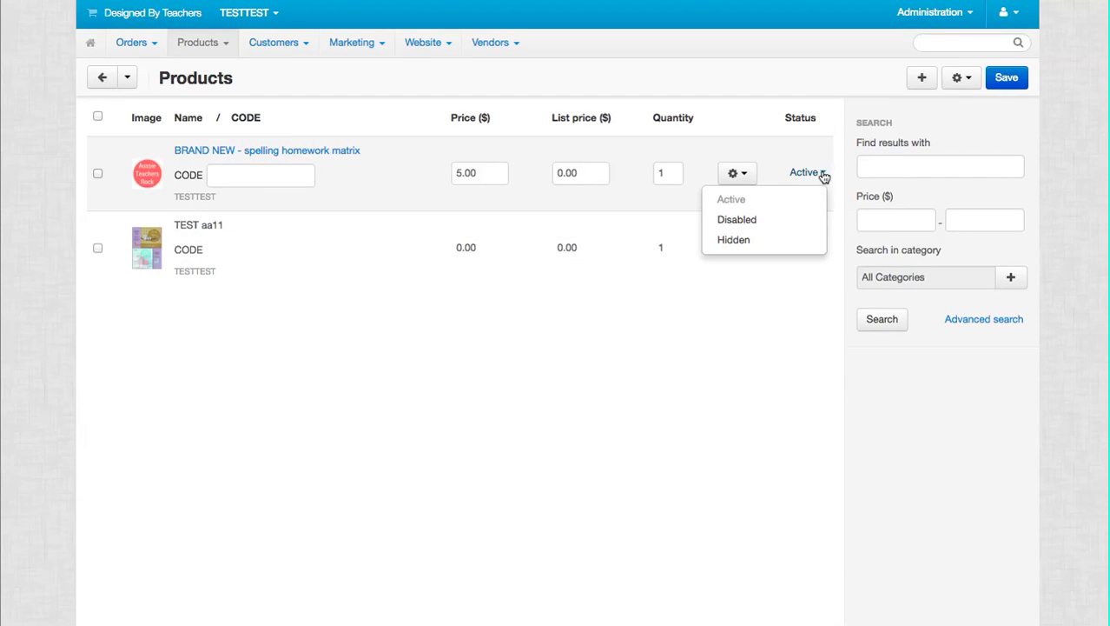
left_click(763, 240)
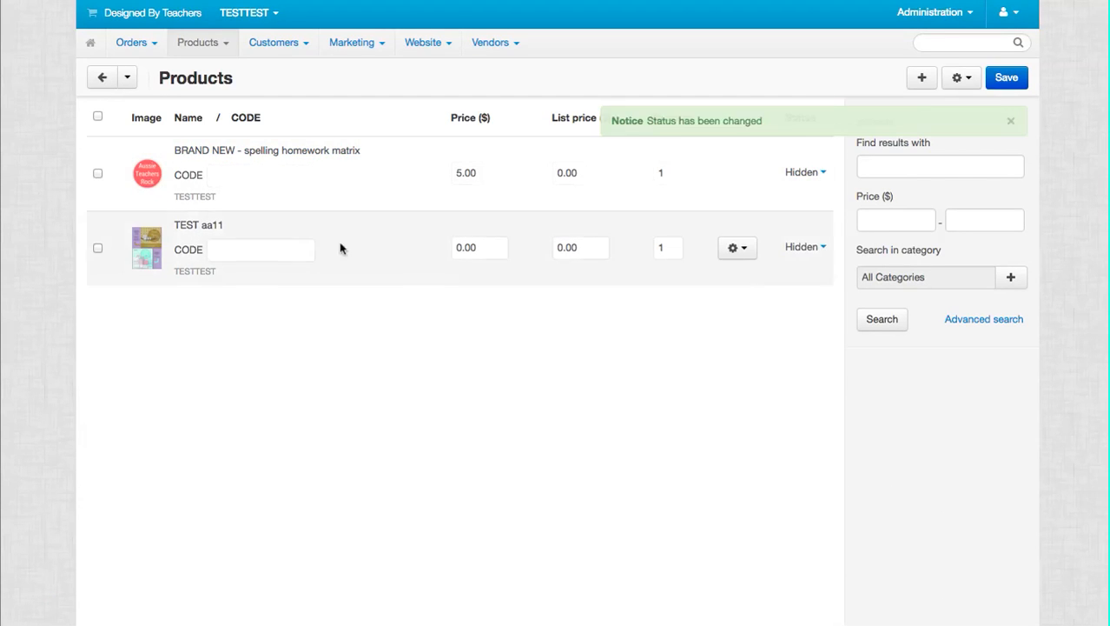
Select the Primary Education categories Foundation - Year 2, Year 1, Year 2 and Year 3 for the TEST aa11 product
left_click(216, 227)
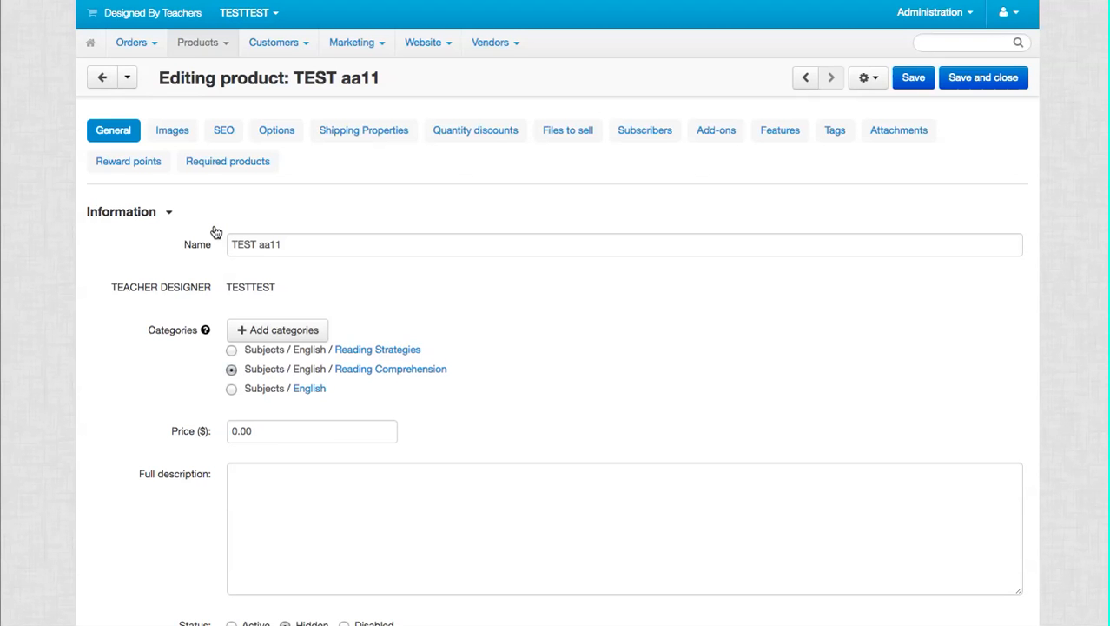
left_click(304, 332)
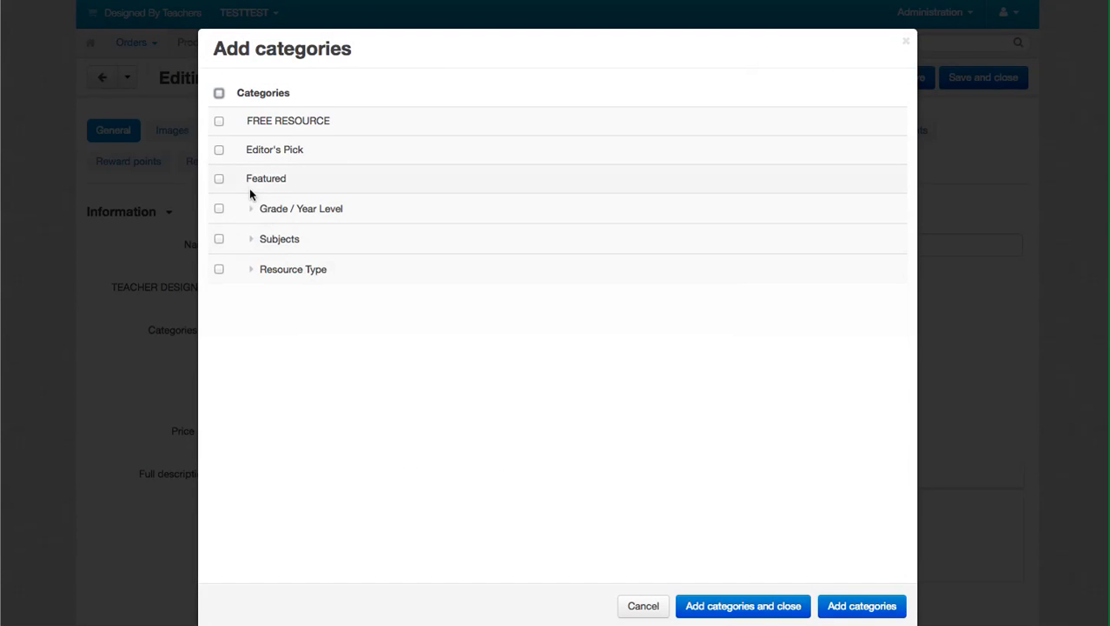
left_click(251, 209)
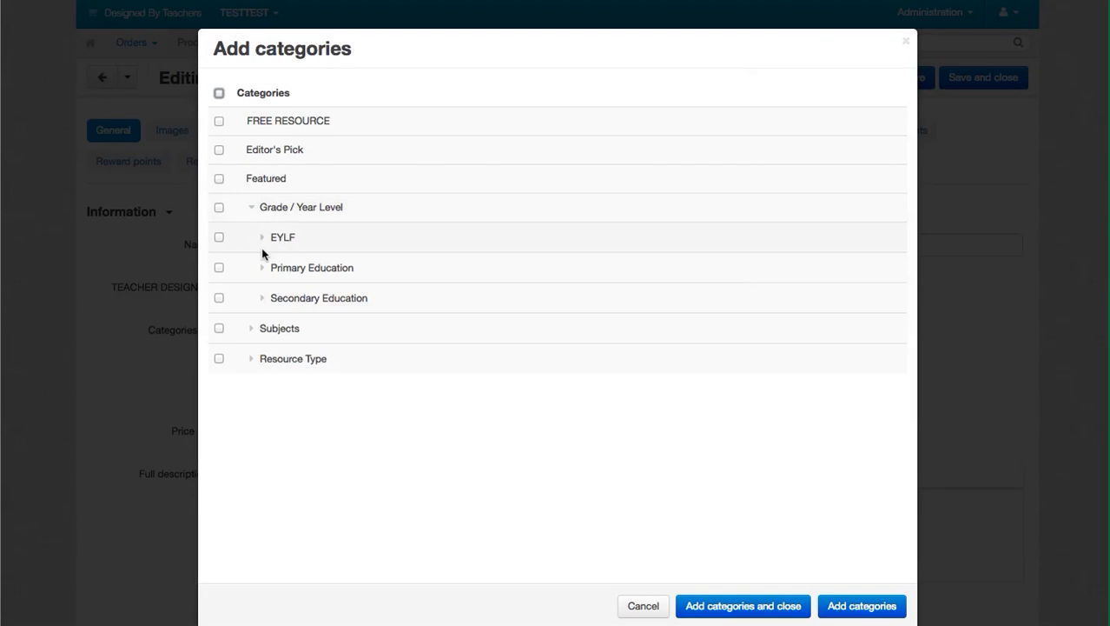
left_click(264, 261)
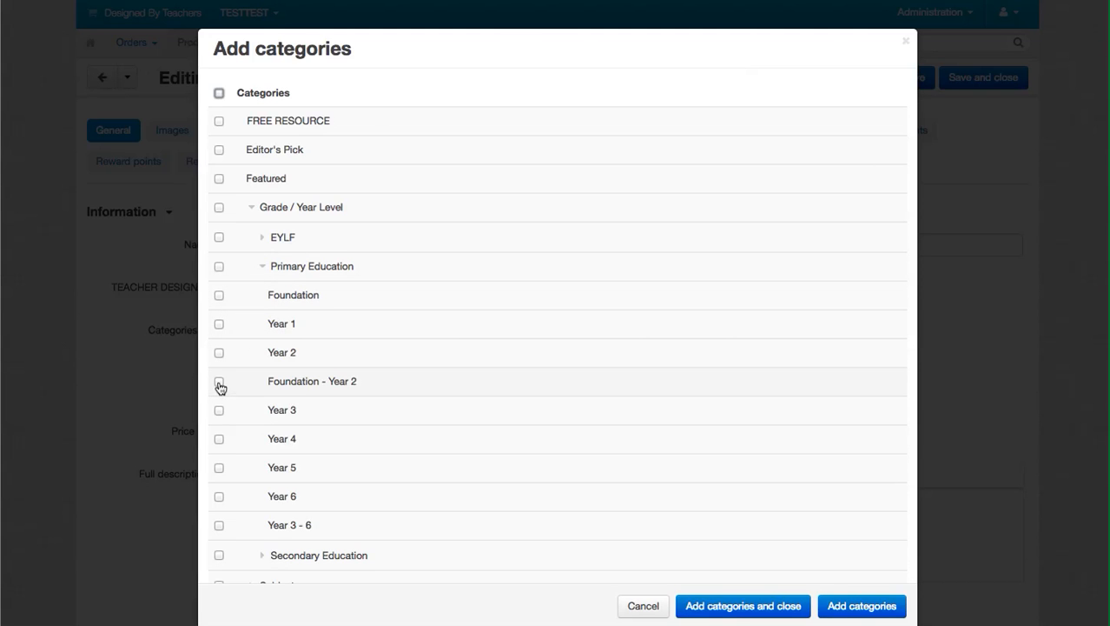
left_click(220, 355)
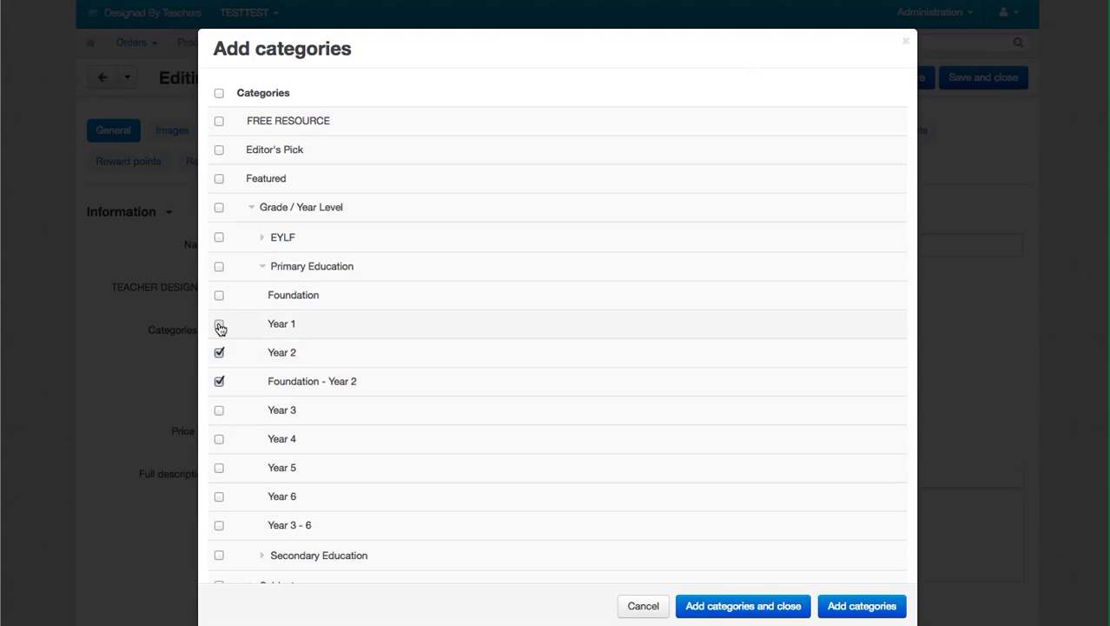
left_click(220, 414)
Select the Resource Type category Project Ideas as well and add all chosen categories to TEST aa11
scroll(556, 463, "down", 5)
left_click(251, 335)
scroll(417, 361, "down", 6)
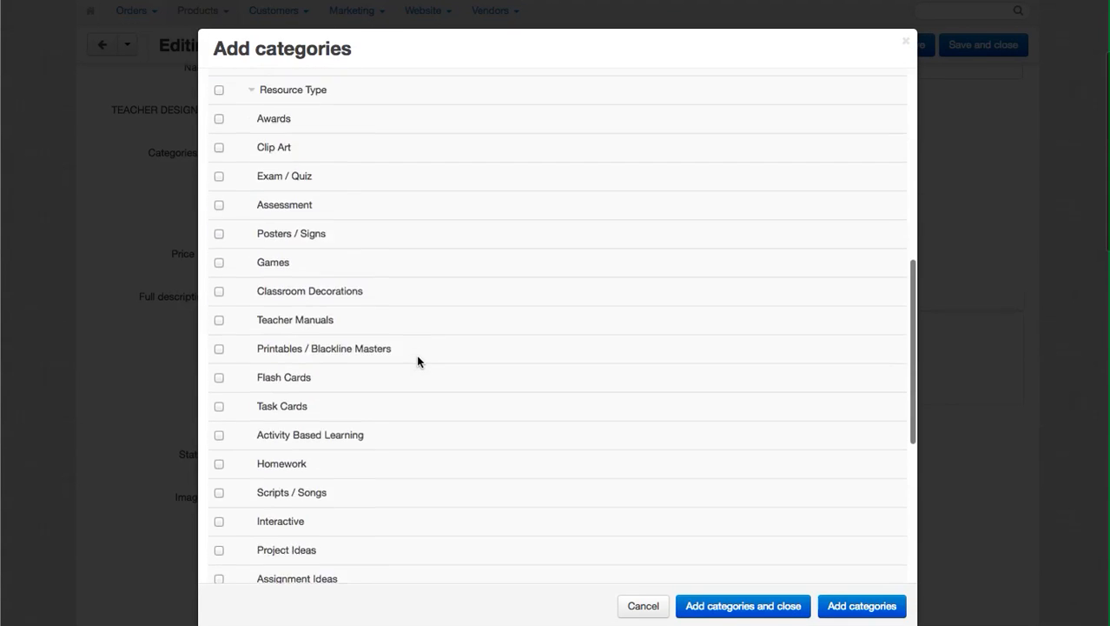
scroll(440, 395, "down", 1)
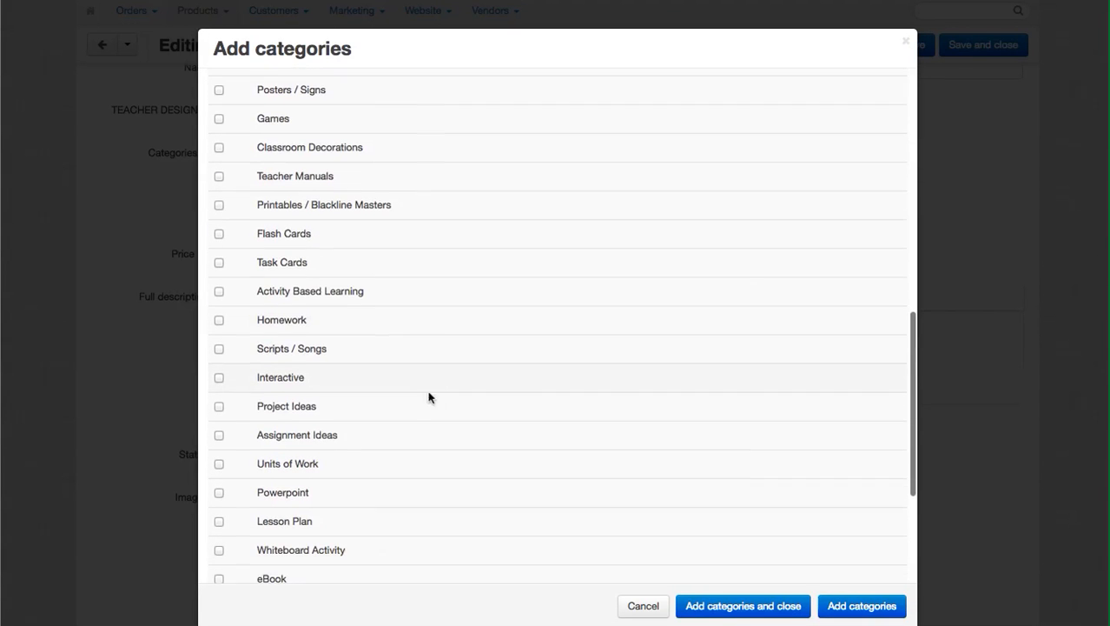
left_click(219, 405)
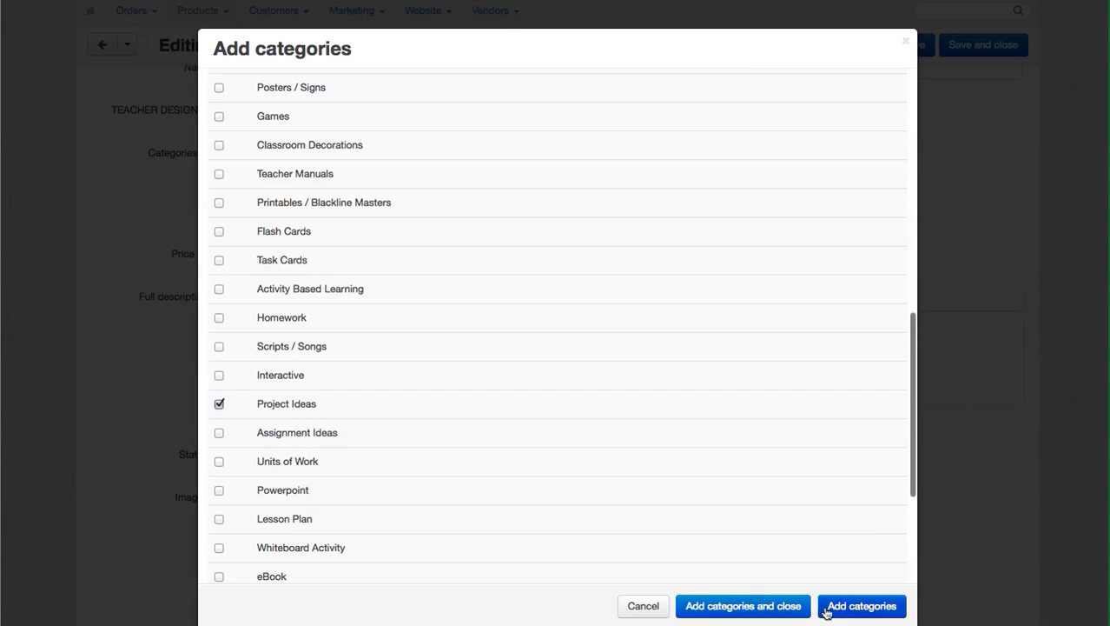
left_click(781, 607)
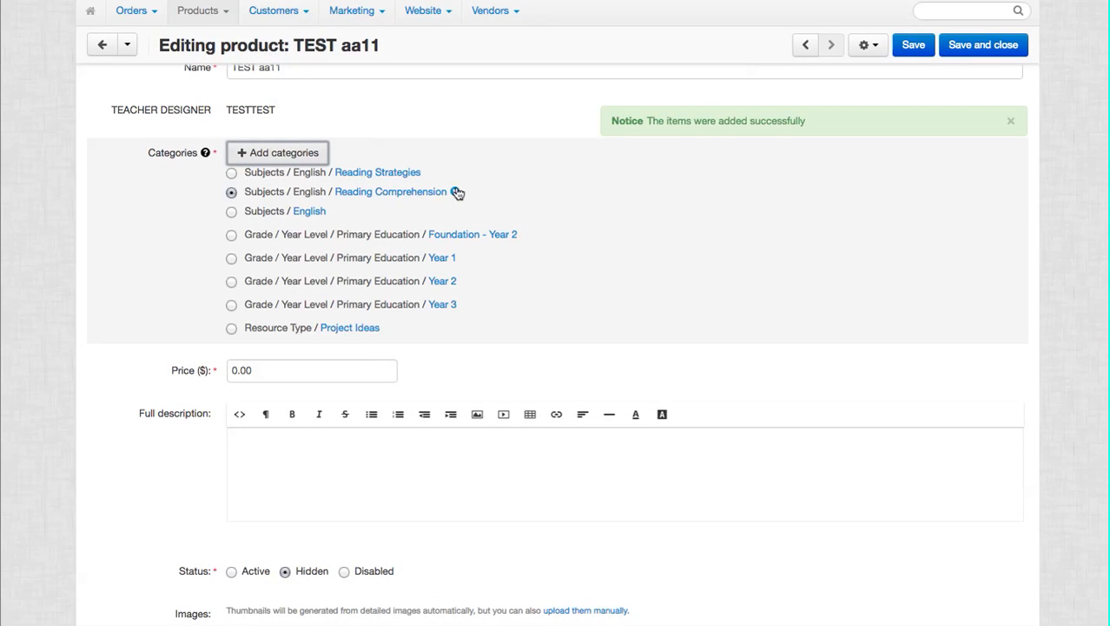
Enter "BRAND NEW for 2017" as TEST aa11's short description, then save and close the product
scroll(660, 304, "down", 1)
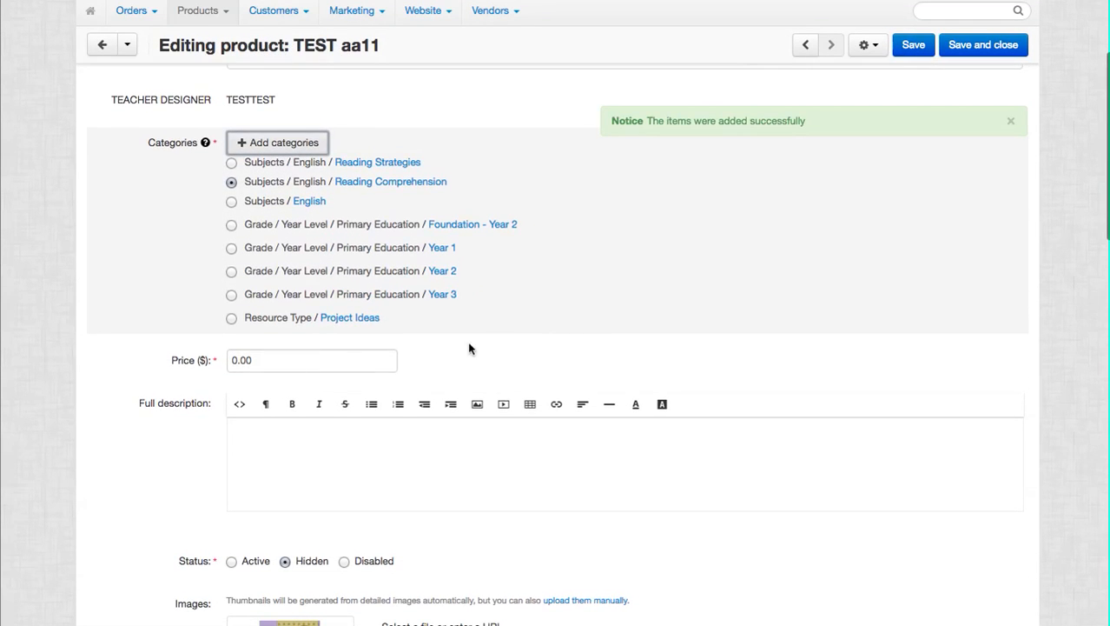
left_click(285, 434)
scroll(415, 420, "down", 5)
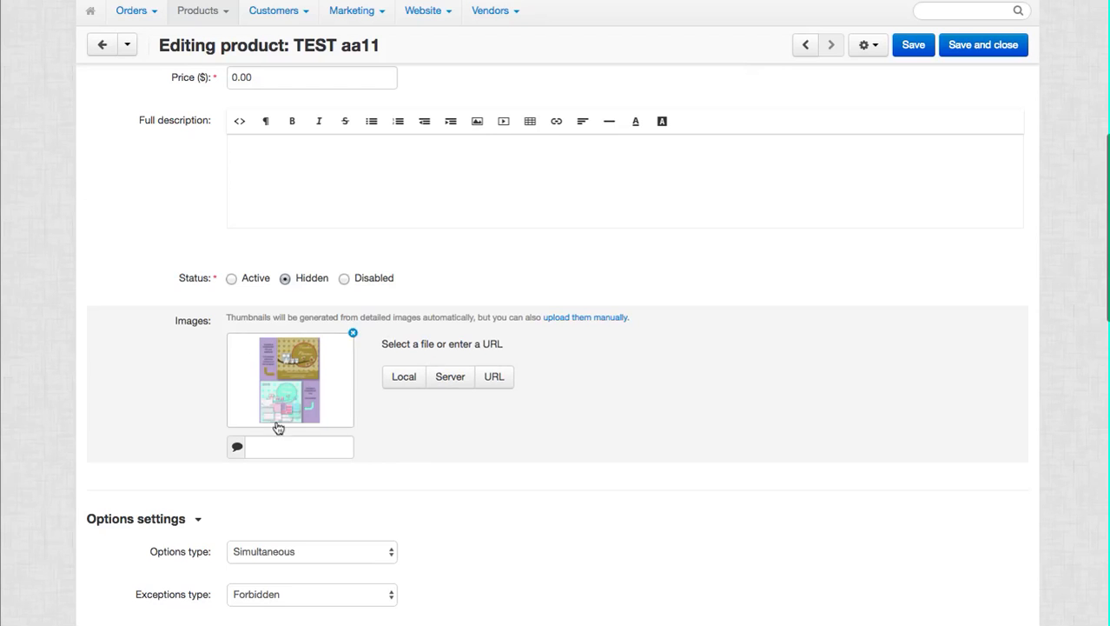
scroll(421, 438, "down", 3)
scroll(422, 438, "down", 10)
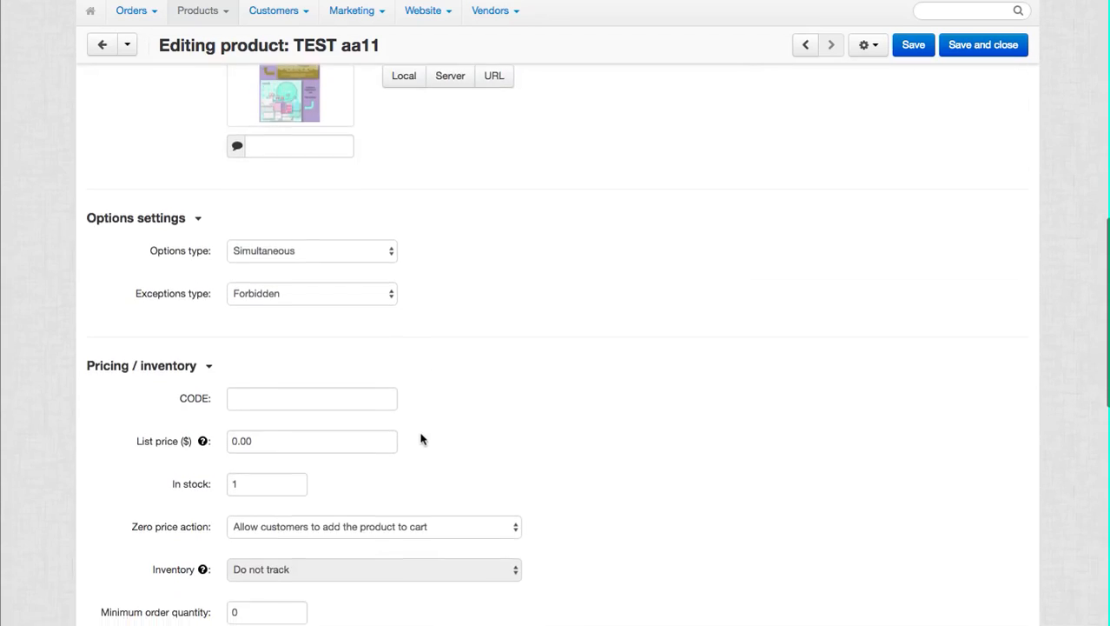
scroll(422, 438, "down", 4)
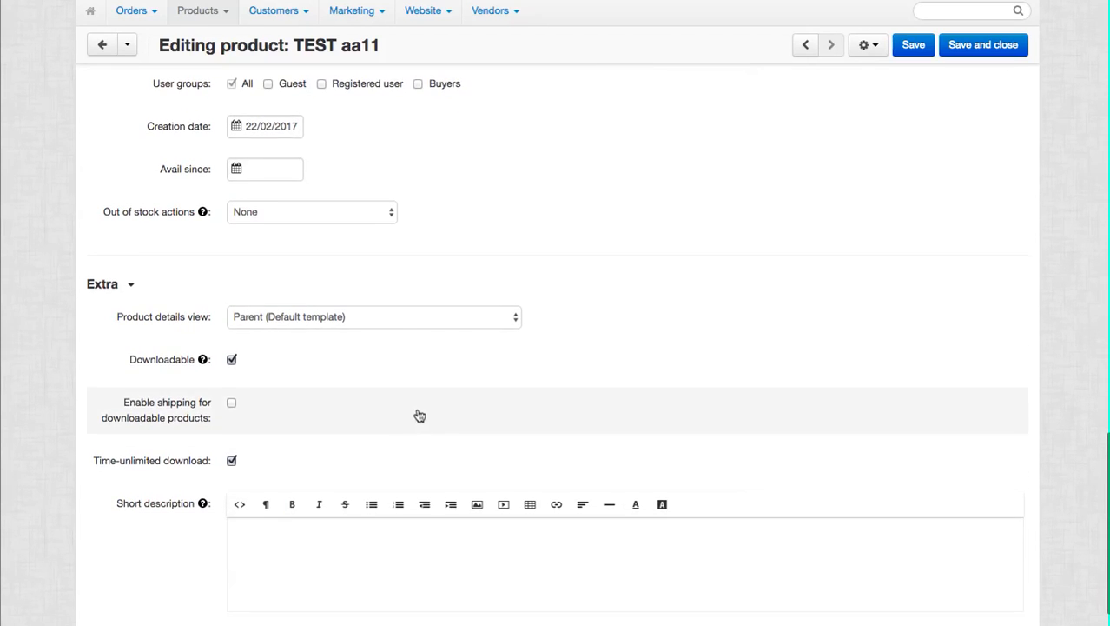
scroll(483, 439, "down", 2)
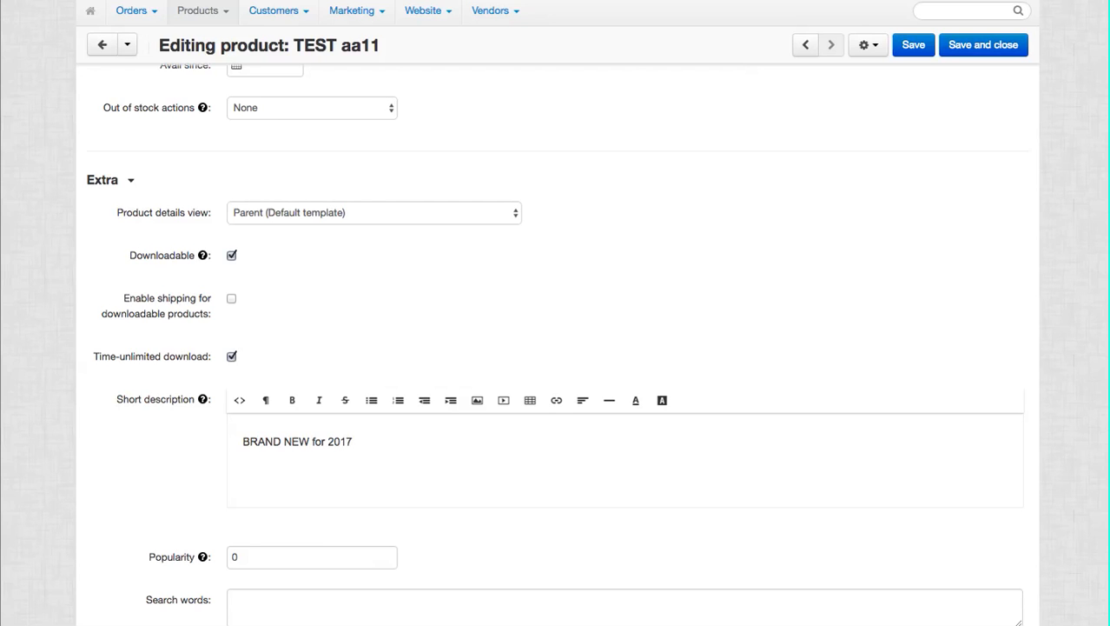
scroll(956, 43, "down", 2)
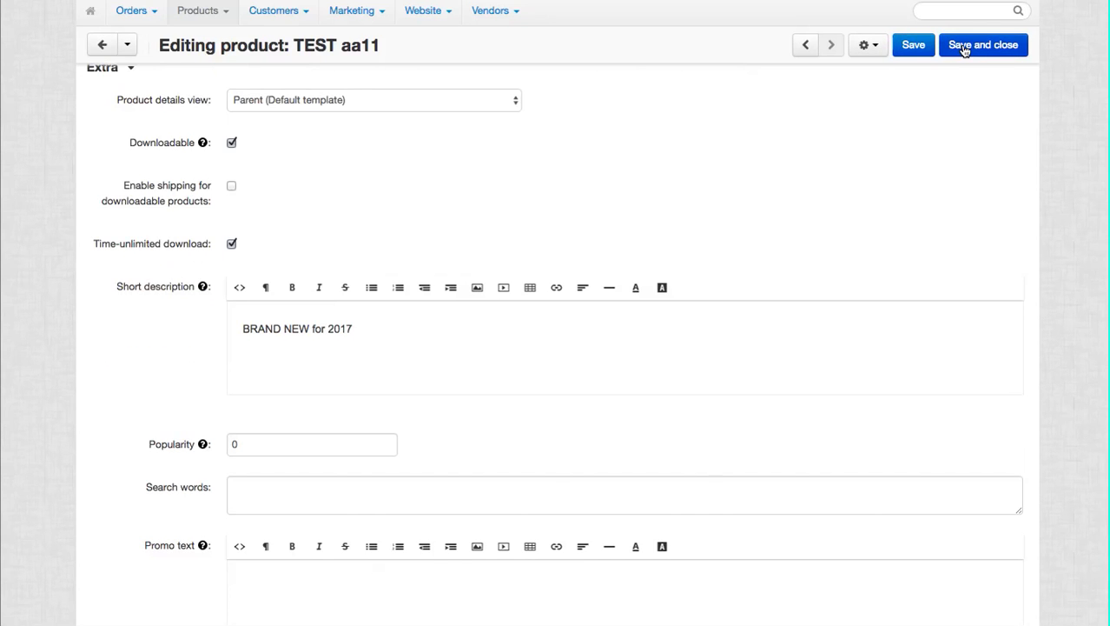
left_click(963, 47)
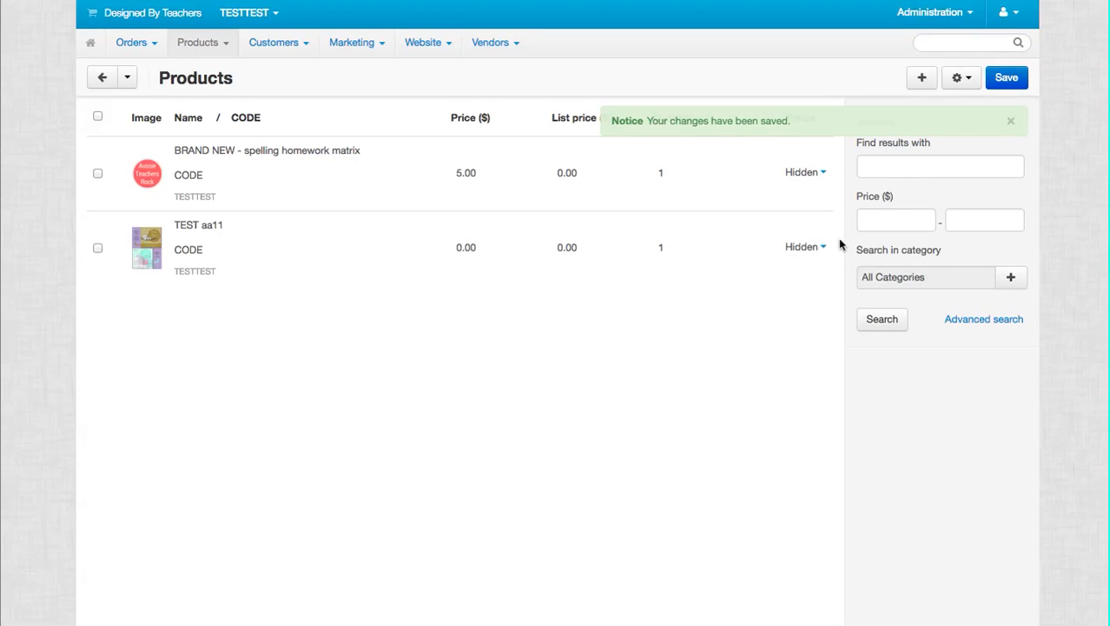
Set TEST aa11's status to Active and view its product page from the storefront's New Arrivals
left_click(824, 247)
left_click(776, 280)
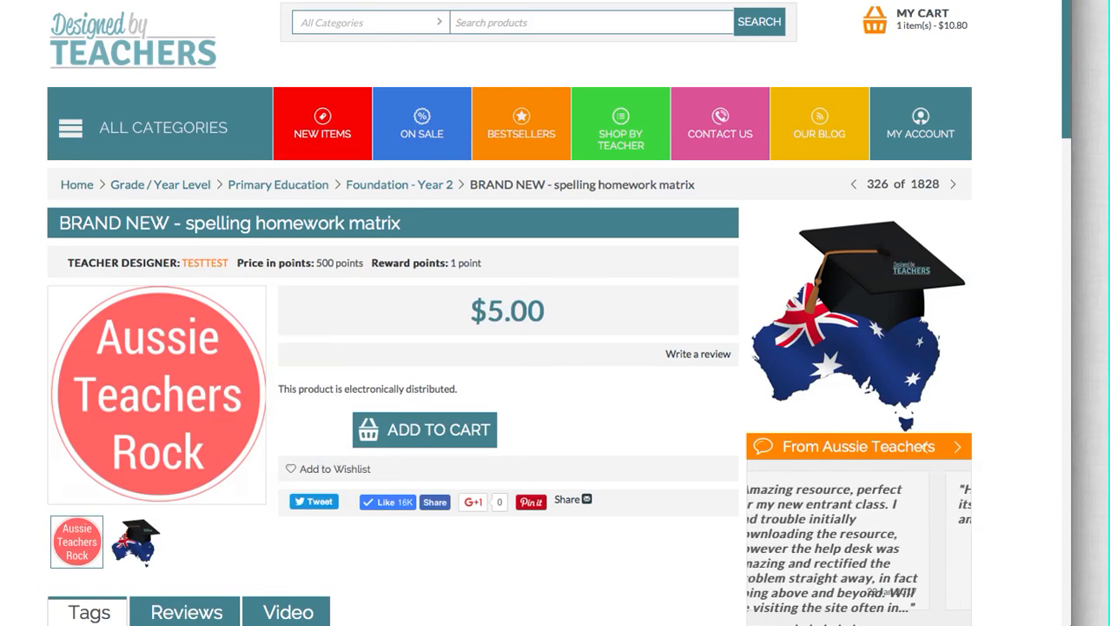
mouse_move(184, 154)
left_click(82, 184)
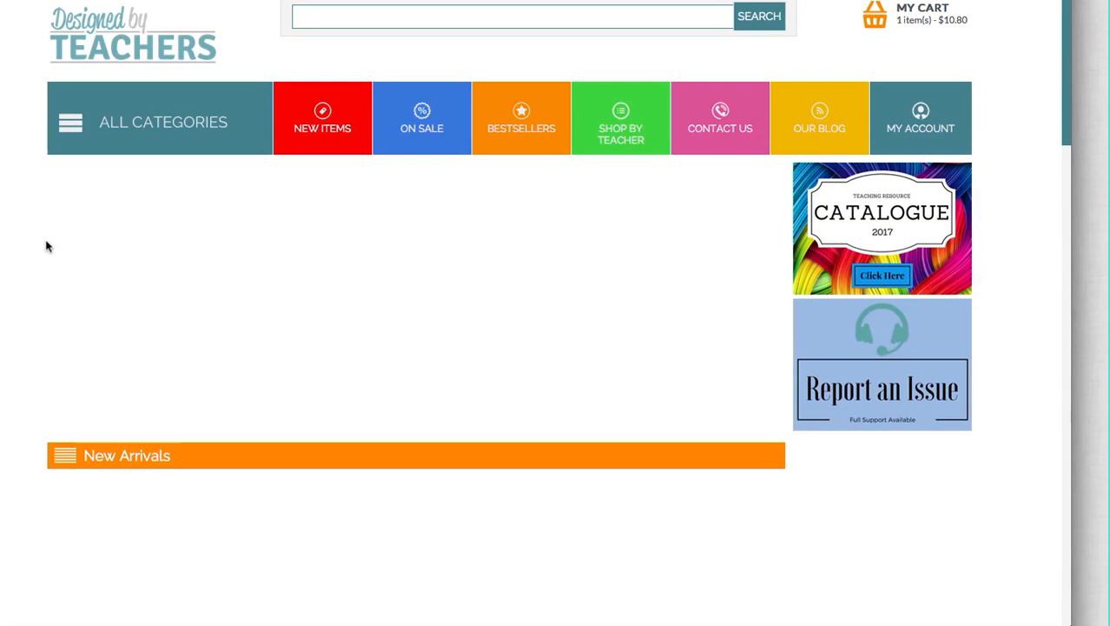
scroll(46, 246, "down", 3)
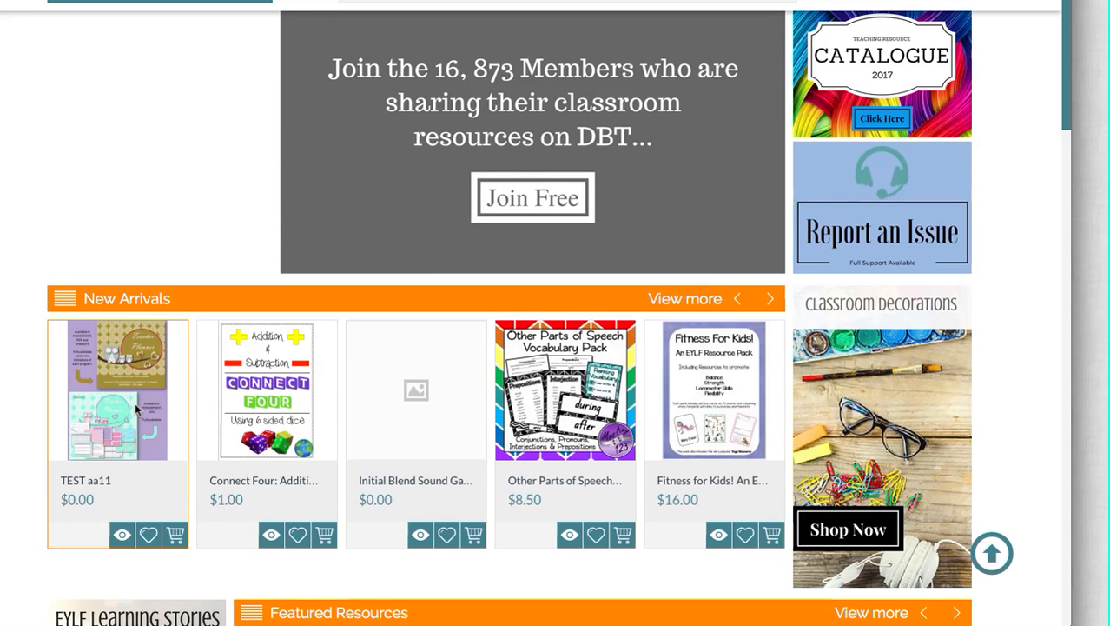
left_click(135, 409)
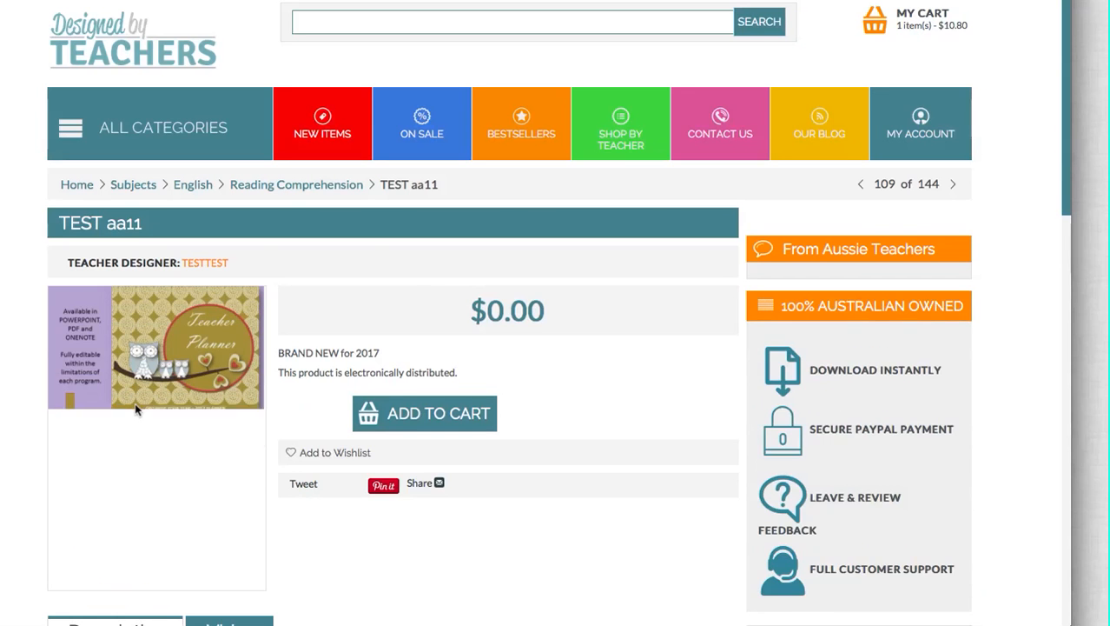
scroll(648, 325, "down", 2)
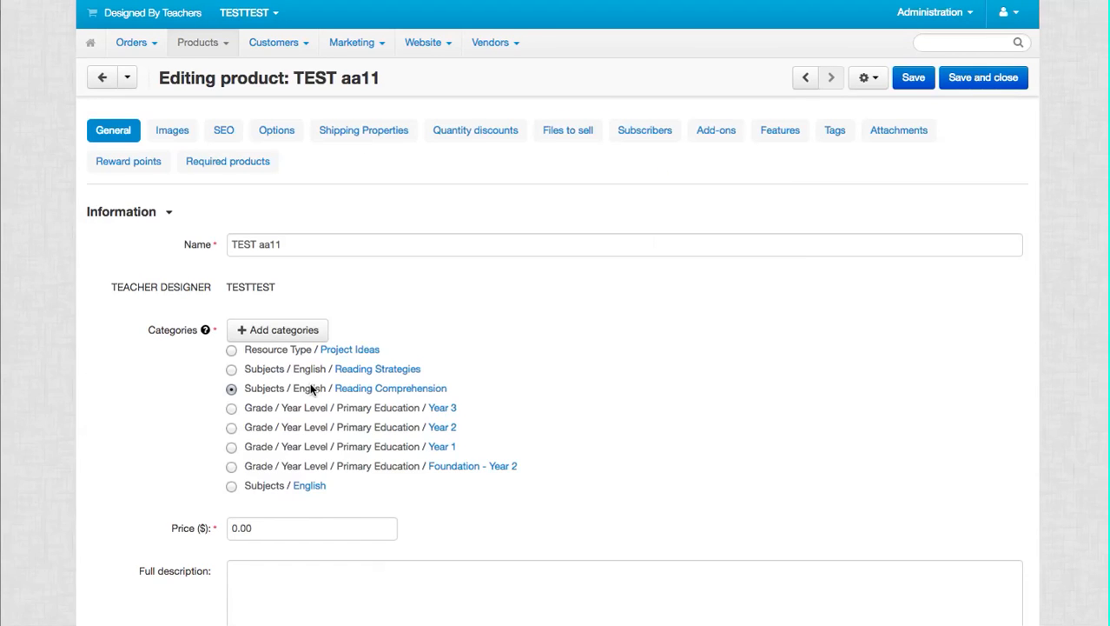
Colour TEST aa11's short description text "BRAND NEW for 2017" orange, then save and close the product
scroll(334, 443, "down", 6)
scroll(334, 444, "down", 15)
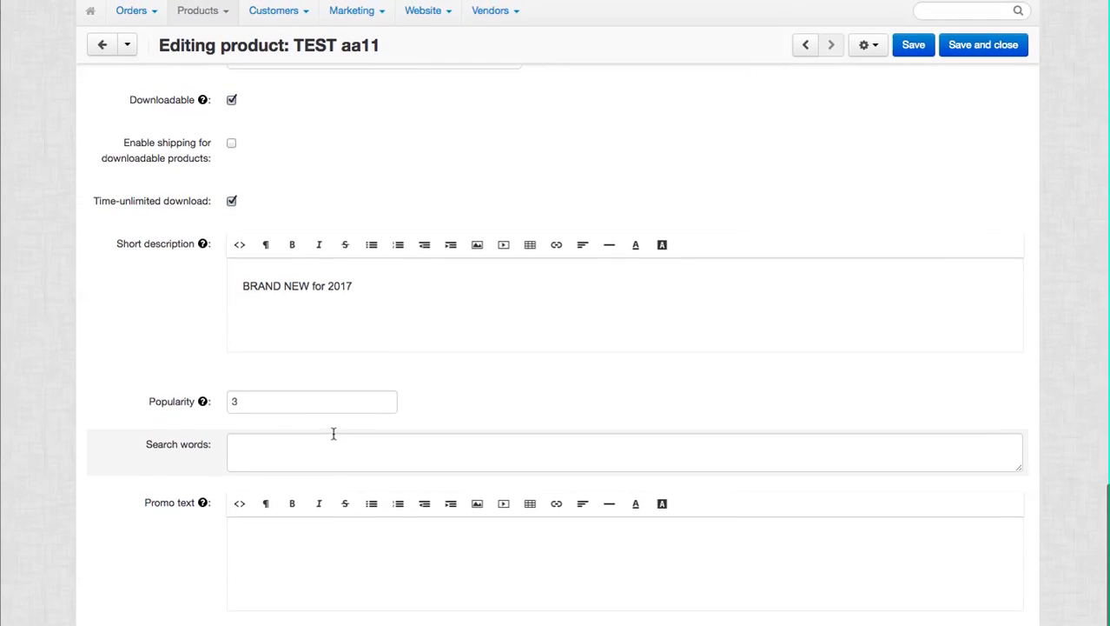
left_click_drag(353, 286, 210, 285)
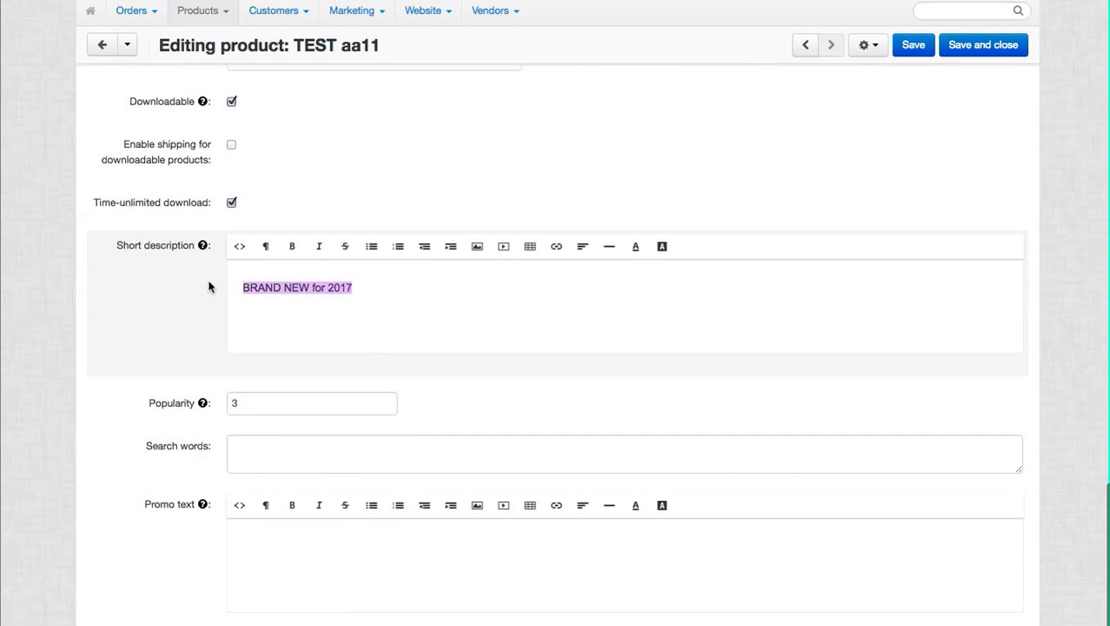
left_click(636, 248)
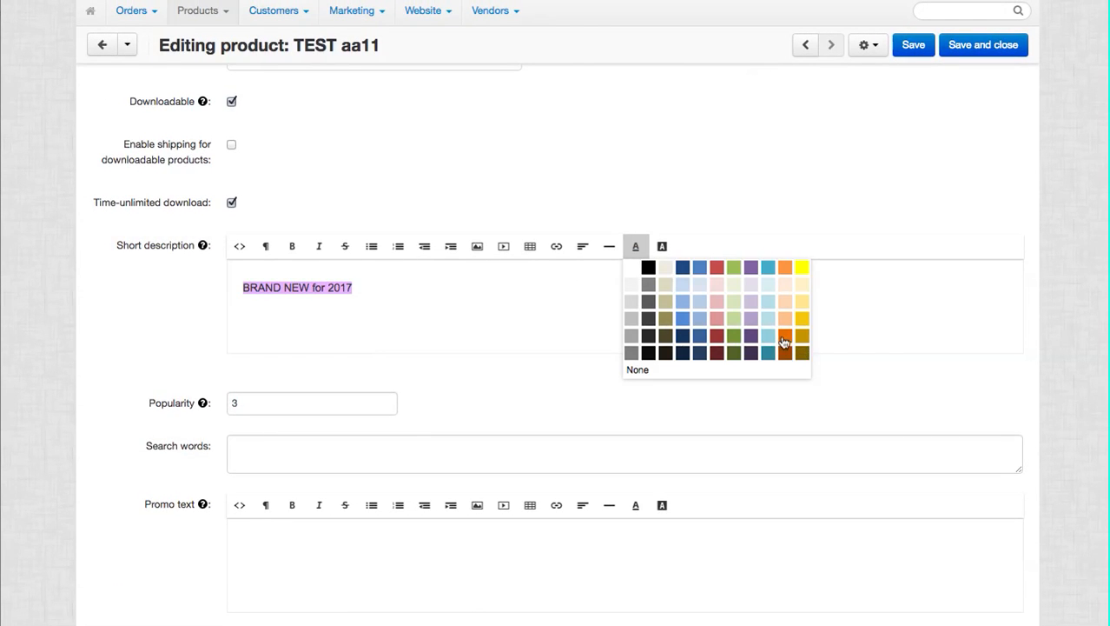
left_click(784, 270)
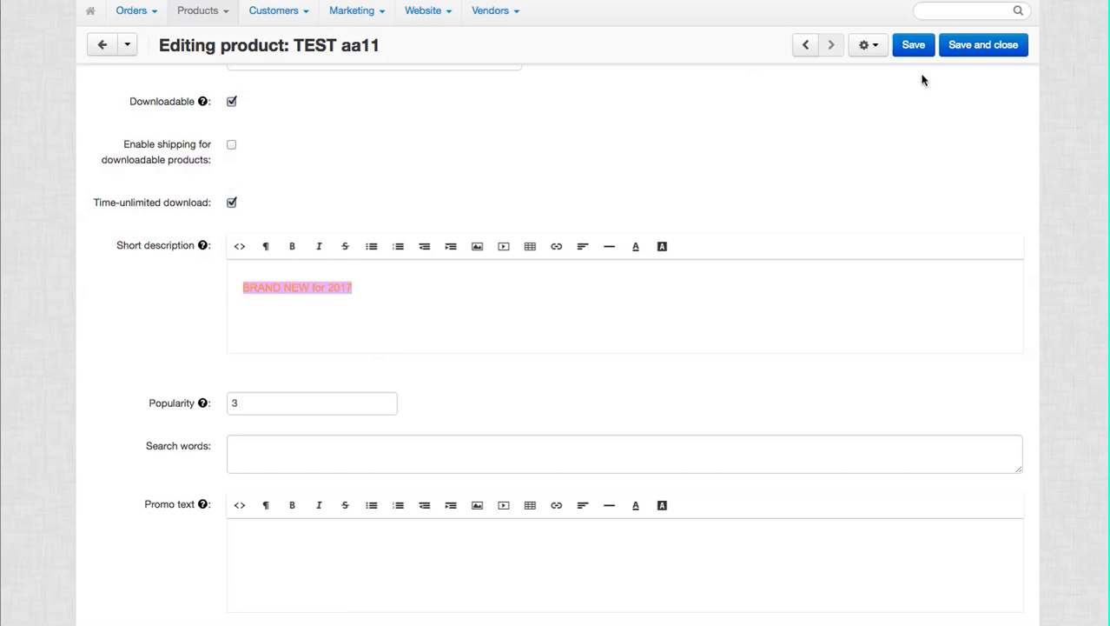
left_click(972, 50)
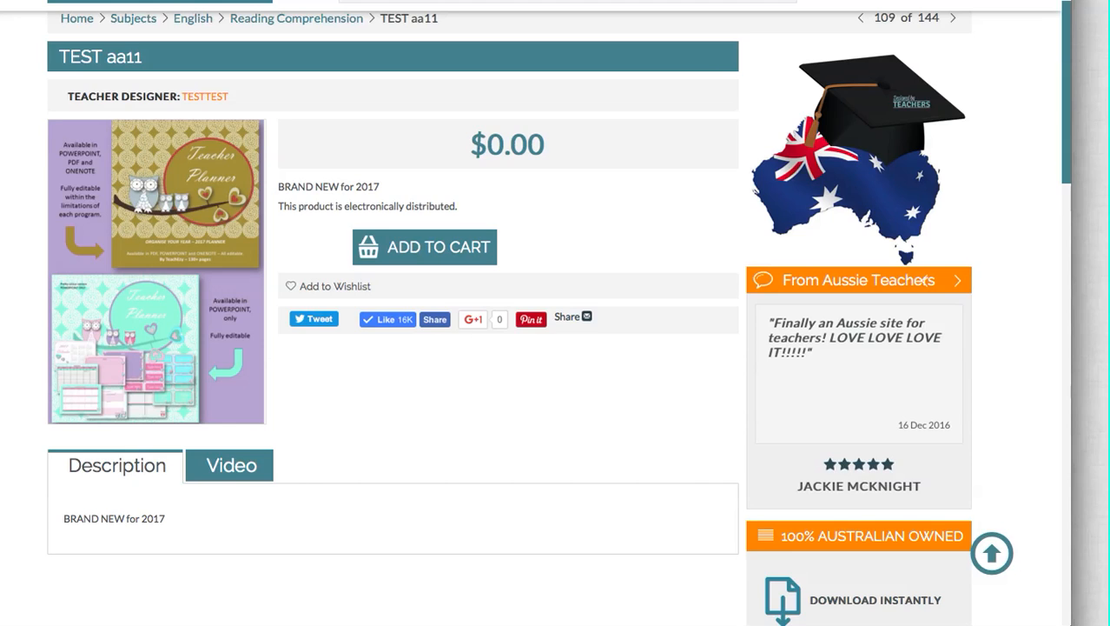
Examine TEST aa11's storefront page to check how the recoloured short description appears beside the price and under Description
scroll(249, 166, "up", 2)
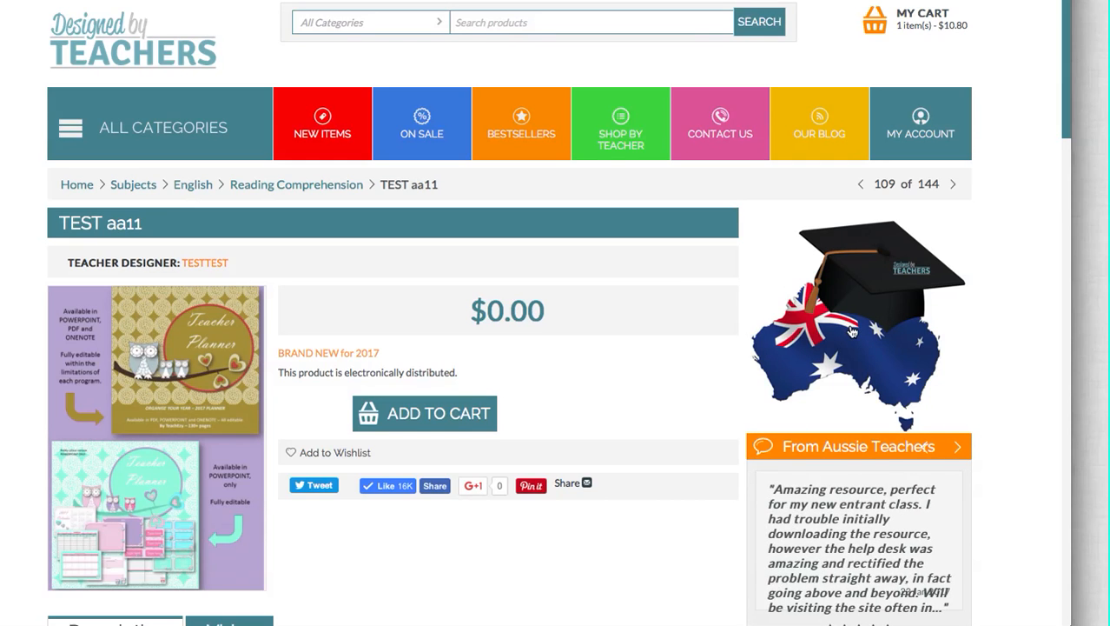
scroll(852, 331, "down", 10)
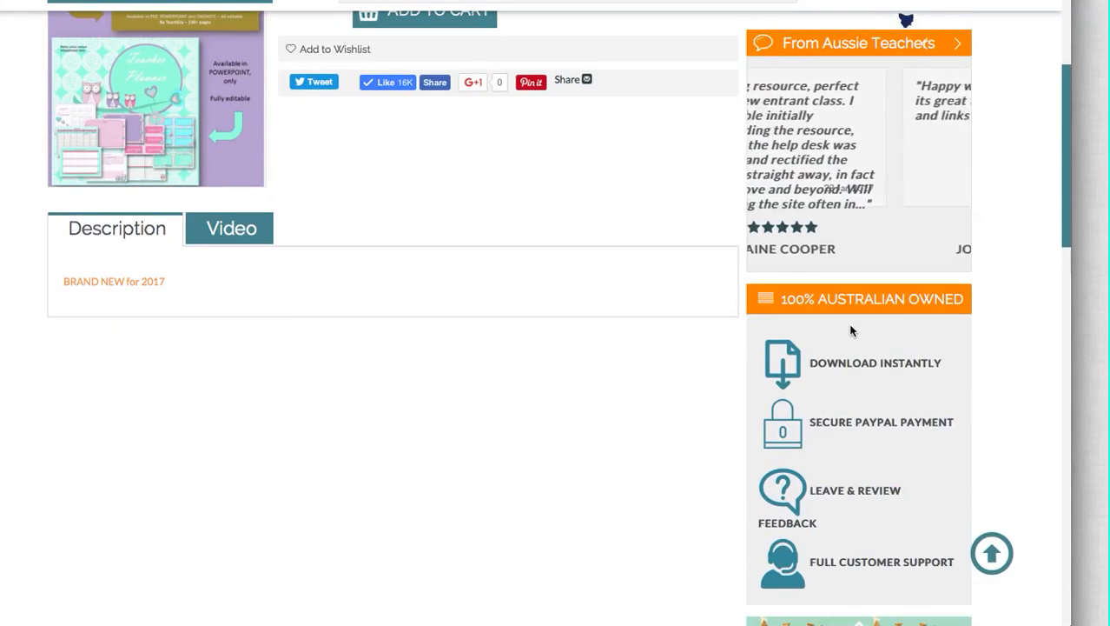
scroll(852, 331, "down", 6)
scroll(850, 326, "up", 15)
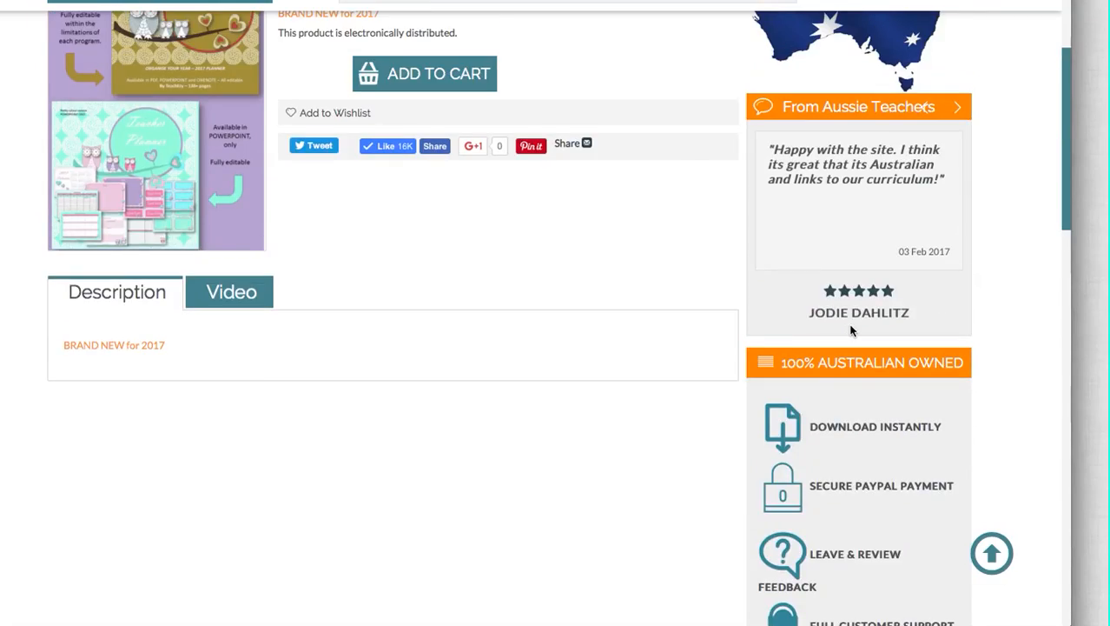
scroll(853, 331, "down", 15)
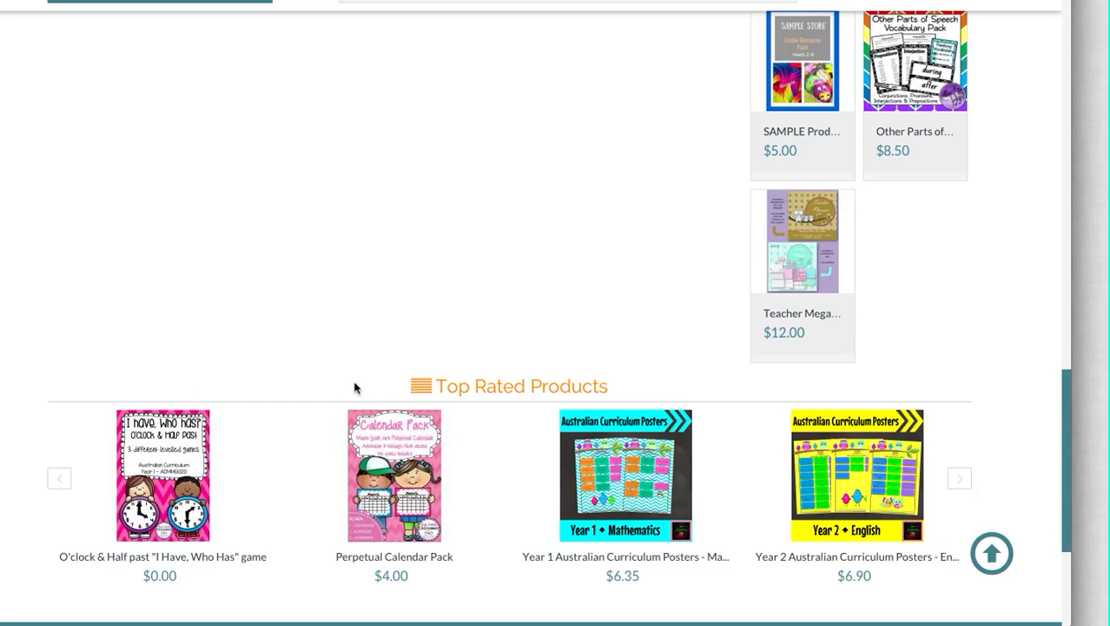
scroll(354, 388, "up", 15)
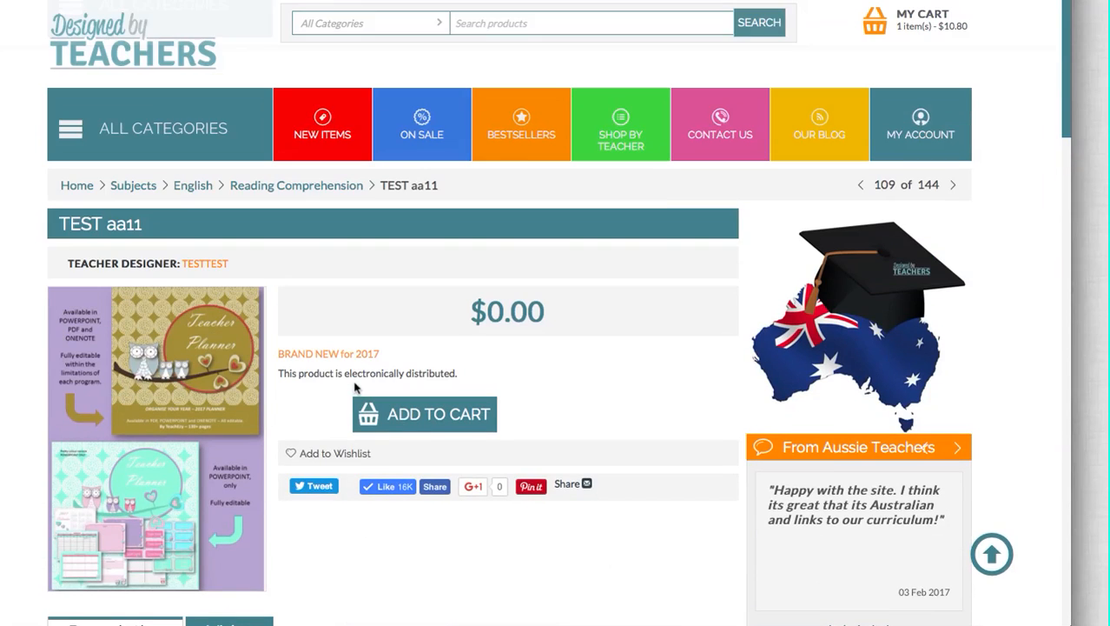